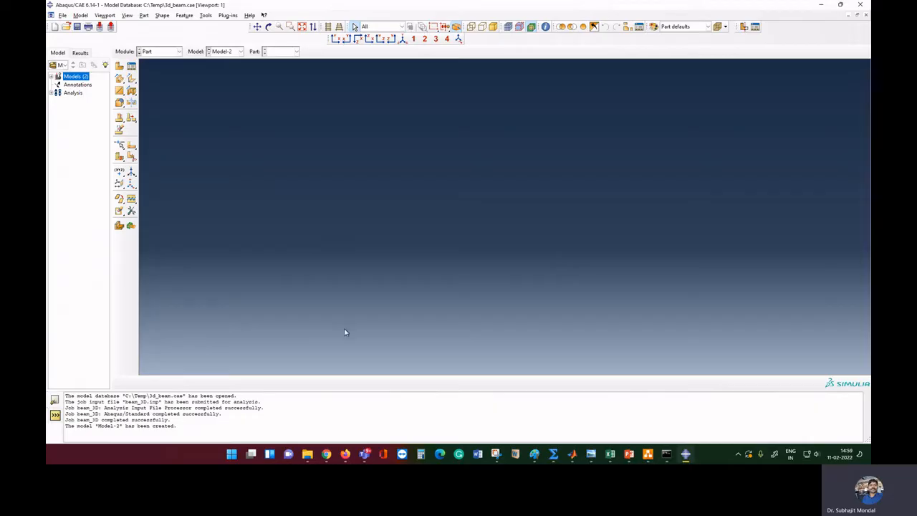
Review the lecture deck's boundary-condition and beam diagram slides, previewing the beam diagrams full screen
left_click(165, 53)
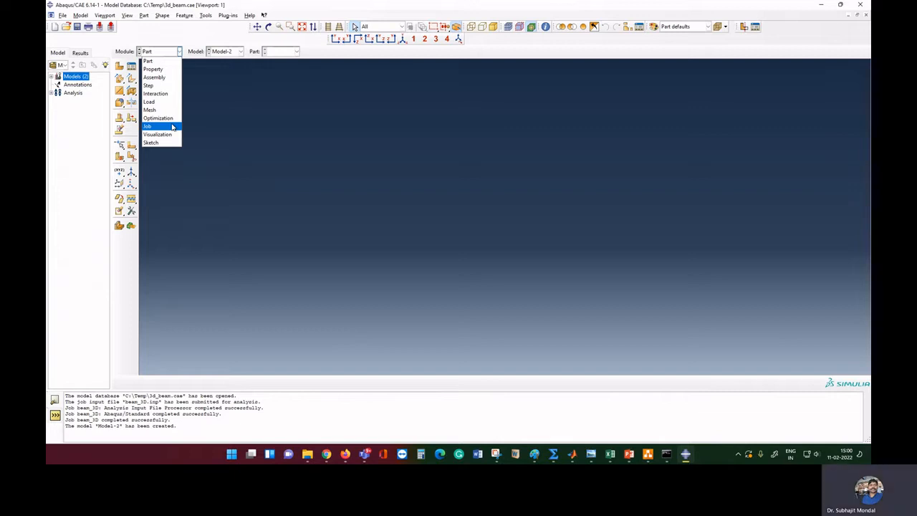
left_click(149, 62)
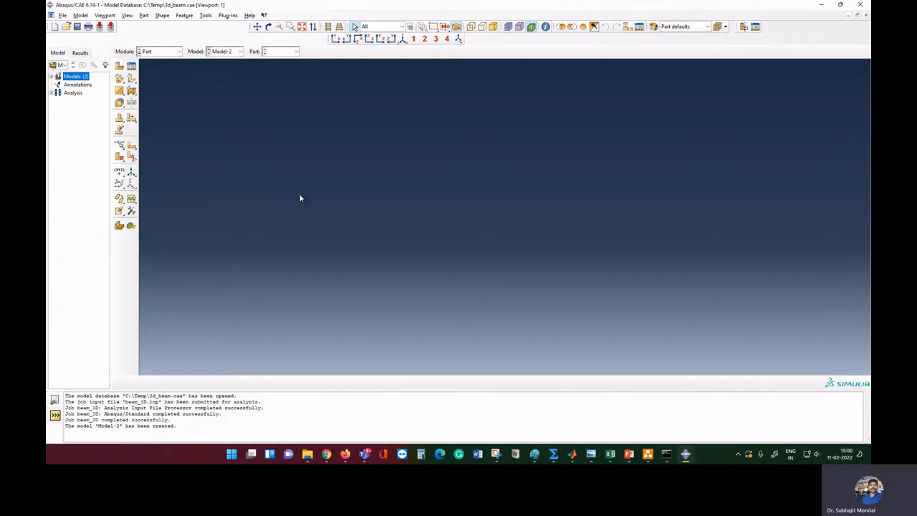
left_click(629, 456)
left_click(122, 379)
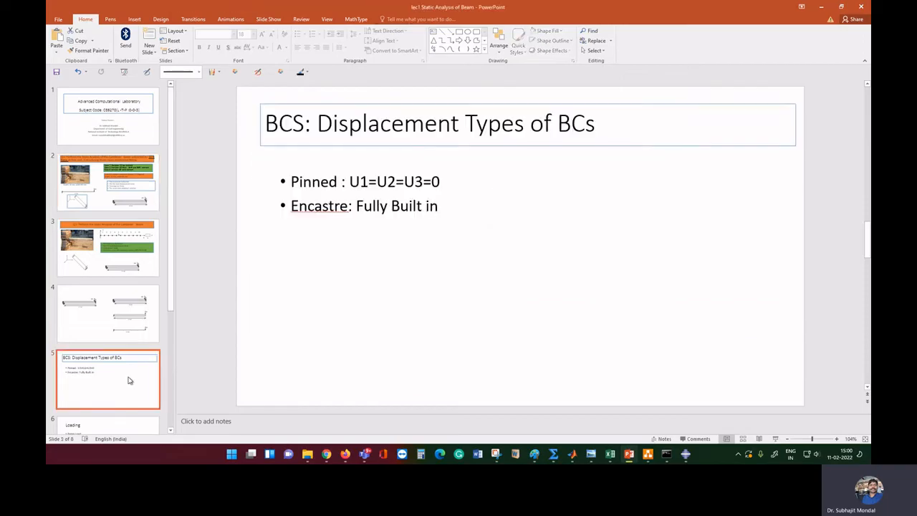
left_click(102, 332)
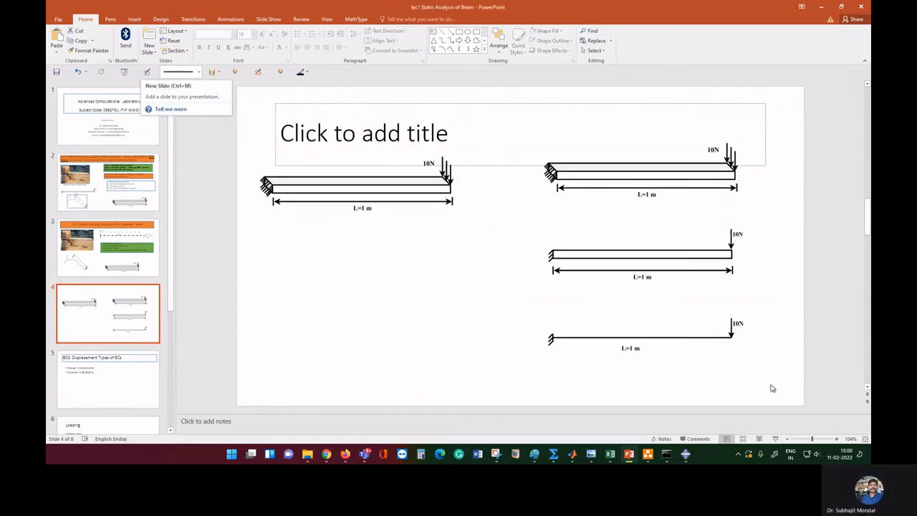
left_click(775, 438)
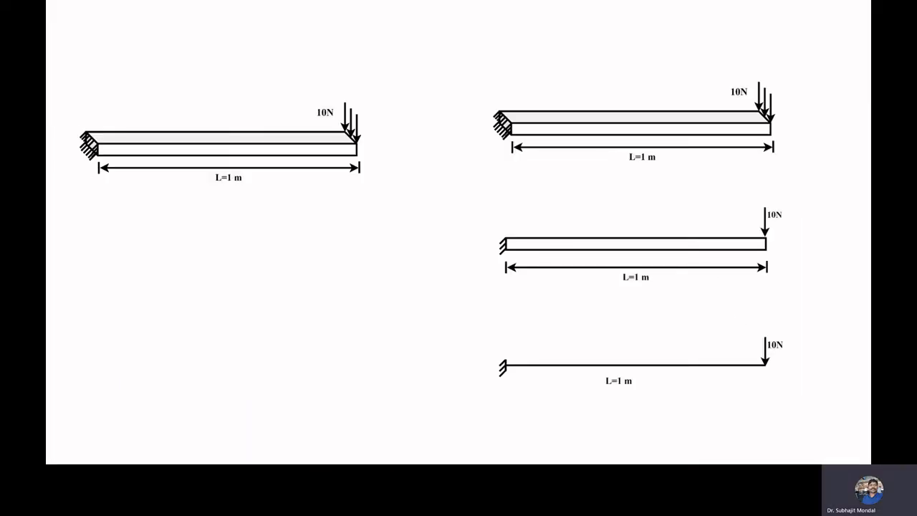
key("Escape")
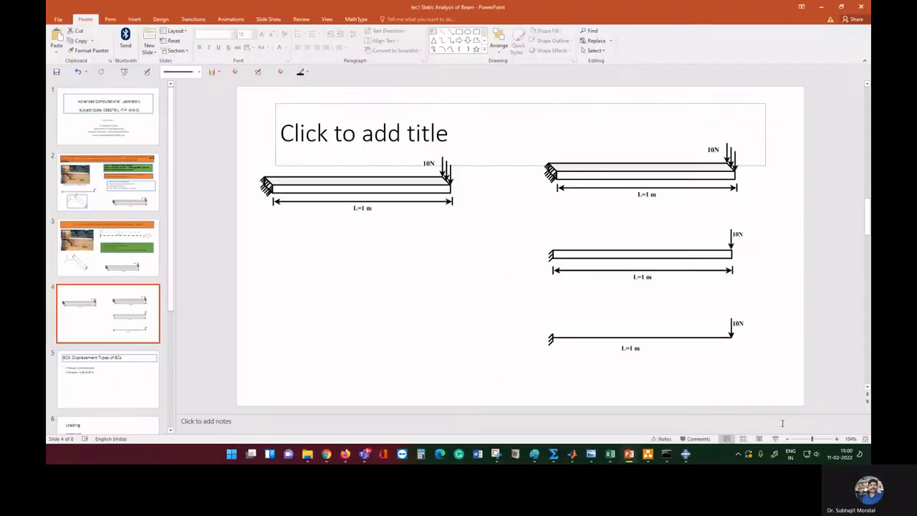
Insert a blank slide after the cantilever beam problem slide and present it full screen
left_click(108, 247)
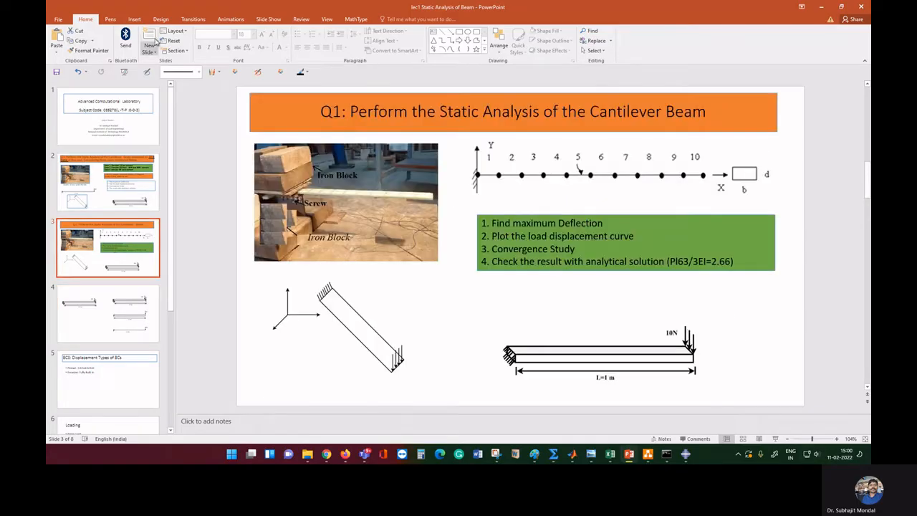
left_click(149, 39)
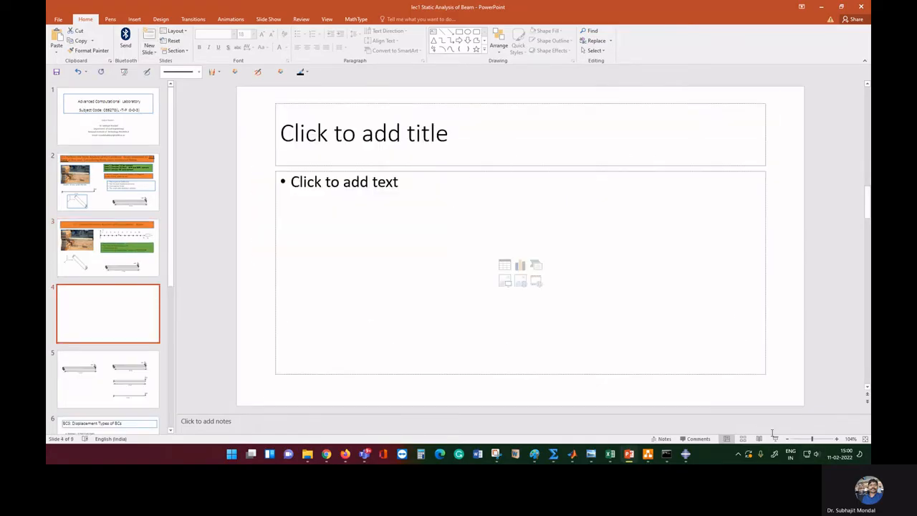
left_click(775, 438)
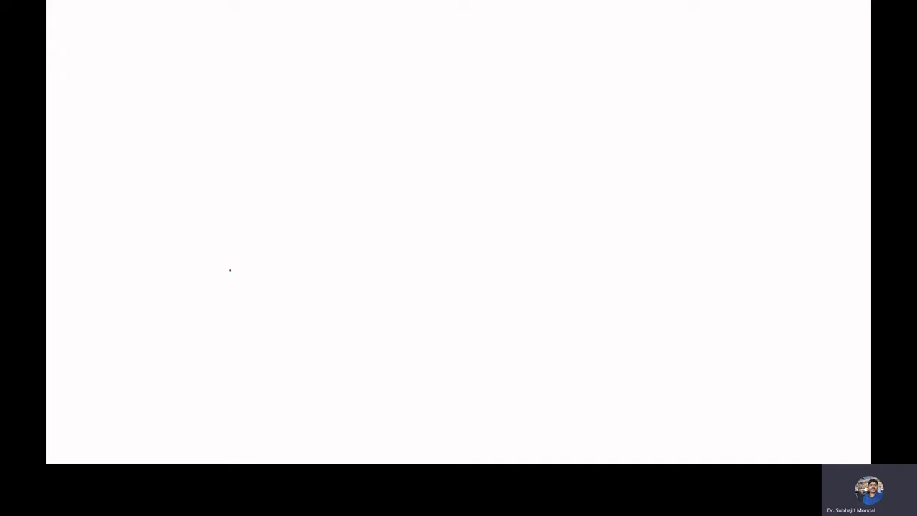
Ink a perspective beam and an end-on beam view, separated by a dividing line
mouse_move(229, 234)
left_mouse_down()
mouse_move(226, 292)
mouse_move(379, 231)
mouse_move(498, 235)
left_mouse_up()
left_click_drag(226, 291, 496, 283)
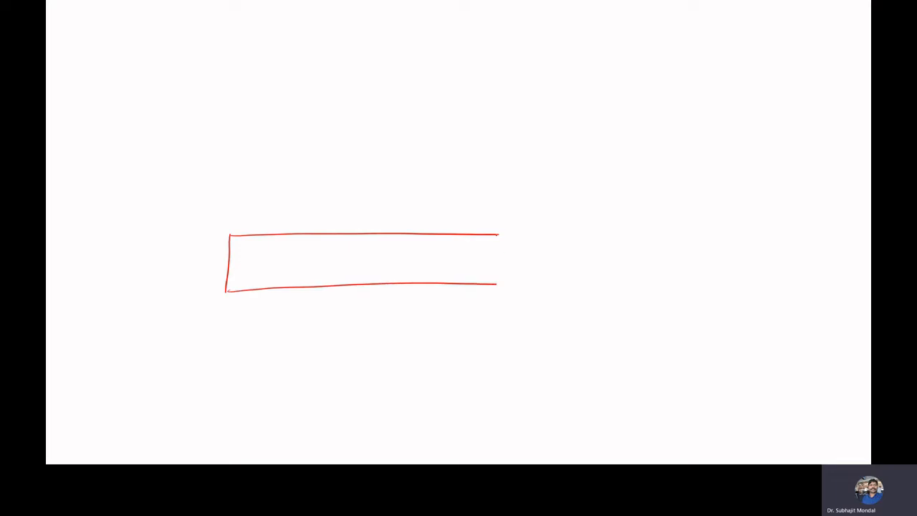
mouse_move(497, 235)
left_mouse_down()
mouse_move(489, 289)
mouse_move(542, 190)
left_mouse_up()
left_click_drag(232, 234, 273, 194)
left_click_drag(228, 291, 256, 268)
left_click_drag(490, 288, 517, 263)
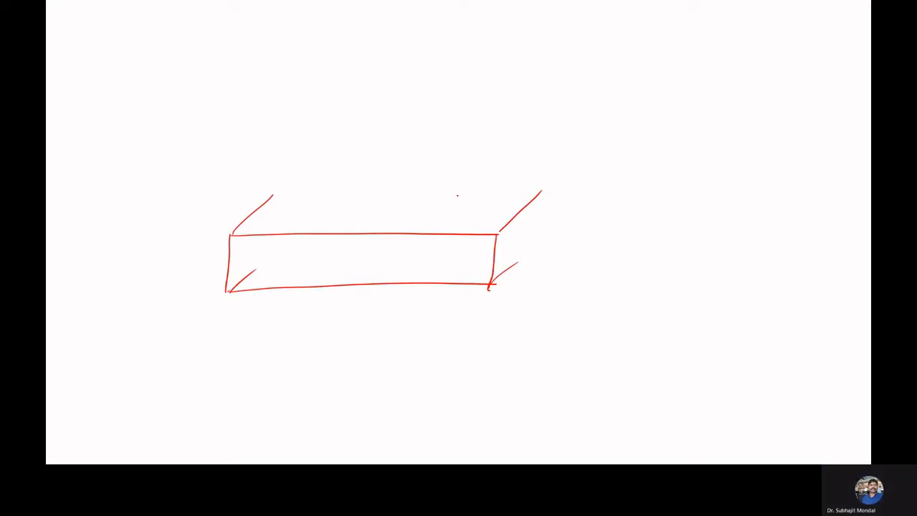
mouse_move(273, 190)
left_mouse_down()
mouse_move(547, 189)
mouse_move(529, 257)
left_mouse_up()
mouse_move(670, 199)
left_mouse_down()
mouse_move(663, 262)
mouse_move(700, 198)
mouse_move(721, 207)
mouse_move(724, 284)
left_mouse_up()
mouse_move(669, 202)
left_mouse_down()
mouse_move(664, 289)
mouse_move(715, 285)
left_mouse_up()
left_click_drag(723, 194, 850, 99)
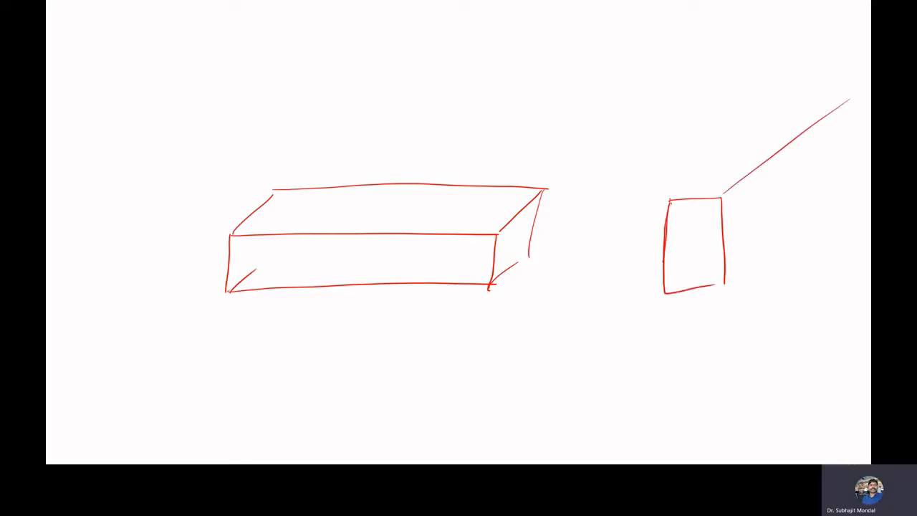
left_click_drag(669, 199, 820, 77)
left_click_drag(721, 278, 843, 173)
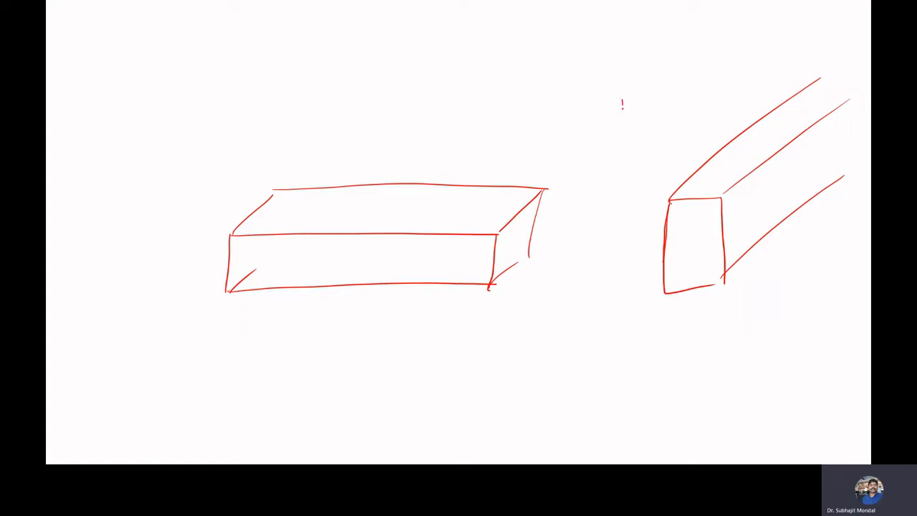
left_click_drag(622, 102, 599, 353)
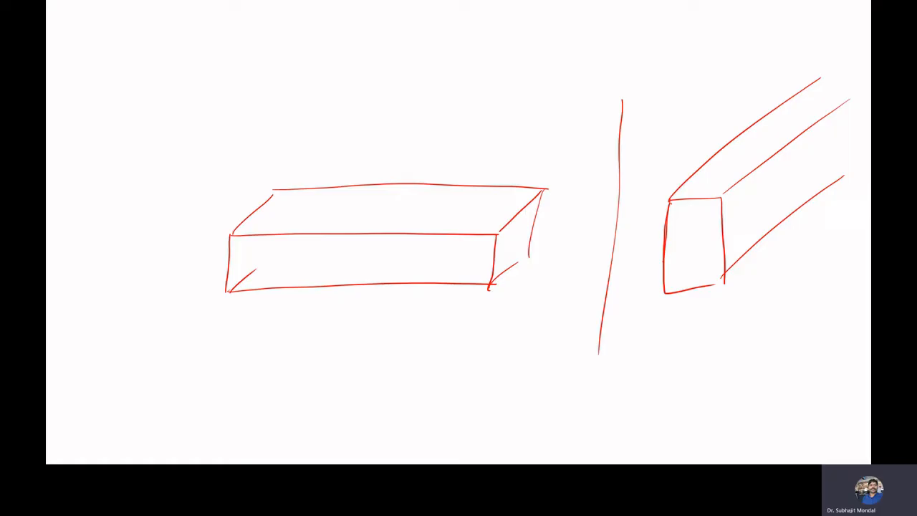
left_click_drag(694, 231, 730, 207)
Sketch the thin cross-section rectangle, labelling corners (0,0) and (50E-3, 10E-3) and width 50
mouse_move(371, 368)
left_mouse_down()
mouse_move(387, 386)
mouse_move(499, 366)
left_mouse_up()
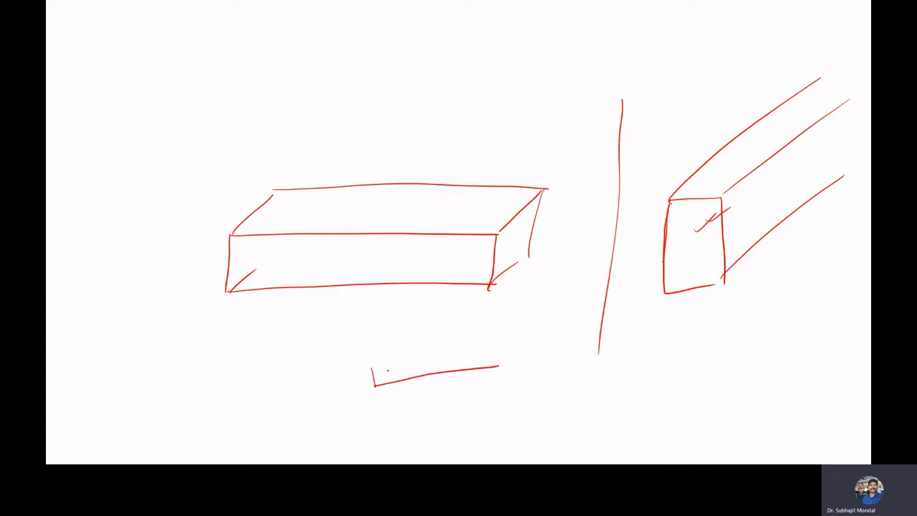
mouse_move(373, 369)
left_mouse_down()
mouse_move(489, 347)
mouse_move(488, 368)
left_mouse_up()
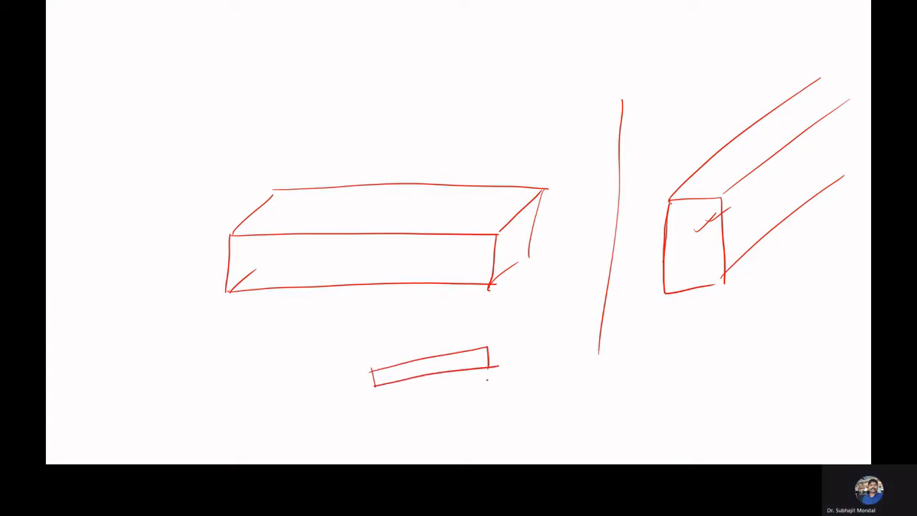
left_click_drag(364, 402, 391, 406)
left_click_drag(357, 398, 362, 420)
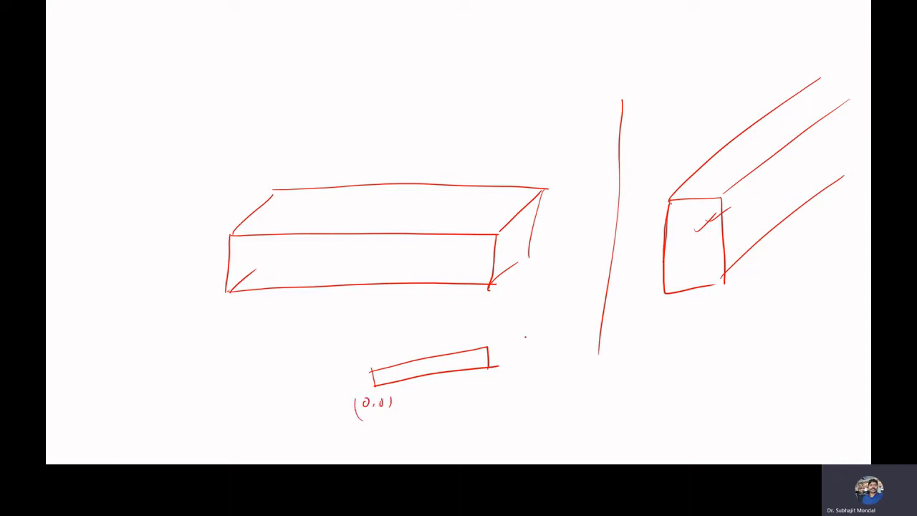
mouse_move(509, 340)
left_mouse_down()
mouse_move(504, 352)
mouse_move(515, 341)
mouse_move(551, 353)
left_mouse_up()
mouse_move(567, 333)
left_mouse_down()
mouse_move(566, 346)
mouse_move(574, 334)
left_mouse_up()
mouse_move(587, 329)
left_mouse_down()
mouse_move(585, 340)
mouse_move(598, 338)
left_mouse_up()
left_click_drag(602, 328, 610, 349)
mouse_move(502, 349)
left_mouse_down()
mouse_move(500, 361)
mouse_move(616, 351)
left_mouse_up()
left_click_drag(453, 387, 454, 399)
left_click_drag(466, 388, 466, 389)
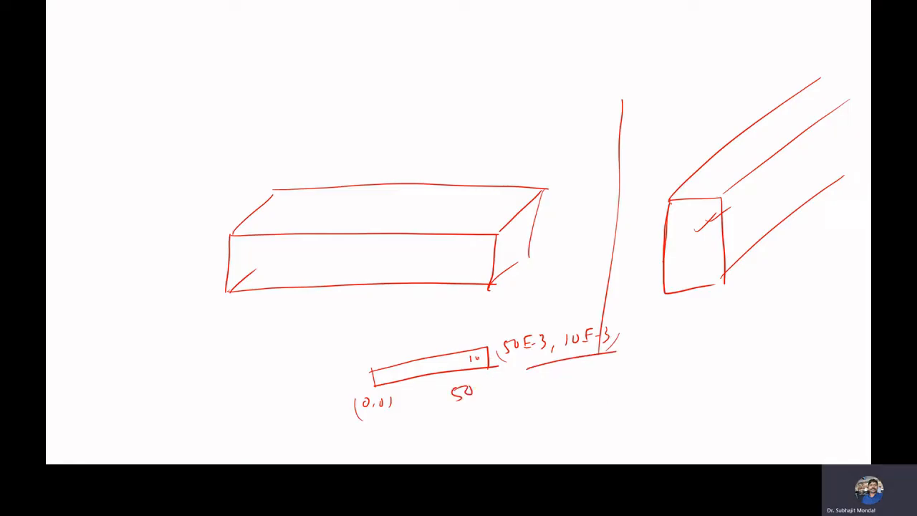
left_click(488, 349)
left_click_drag(500, 377, 559, 364)
Draw the beam extruded from the section with length 1, then end the show discarding ink
left_click_drag(487, 343, 662, 157)
left_click_drag(371, 369, 550, 161)
mouse_move(596, 170)
left_mouse_down()
mouse_move(591, 186)
mouse_move(634, 158)
left_mouse_up()
left_click(601, 183)
left_click(629, 171)
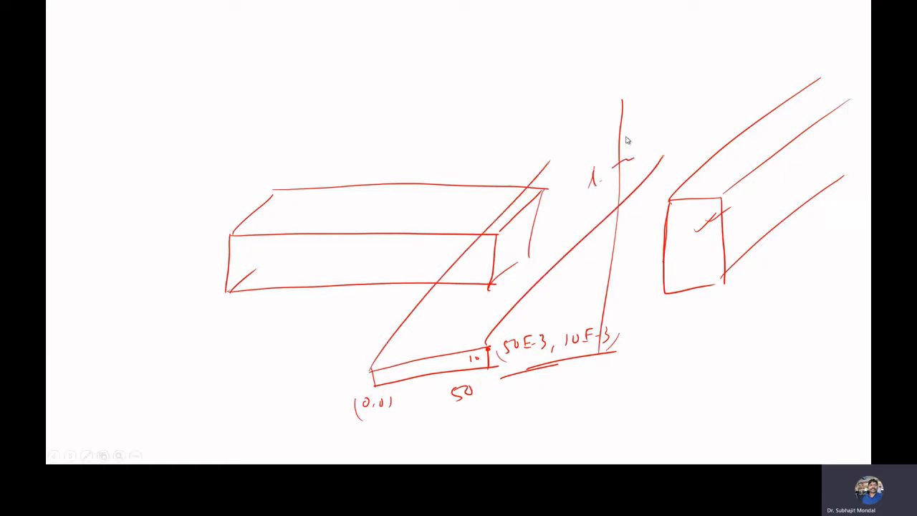
key("Escape")
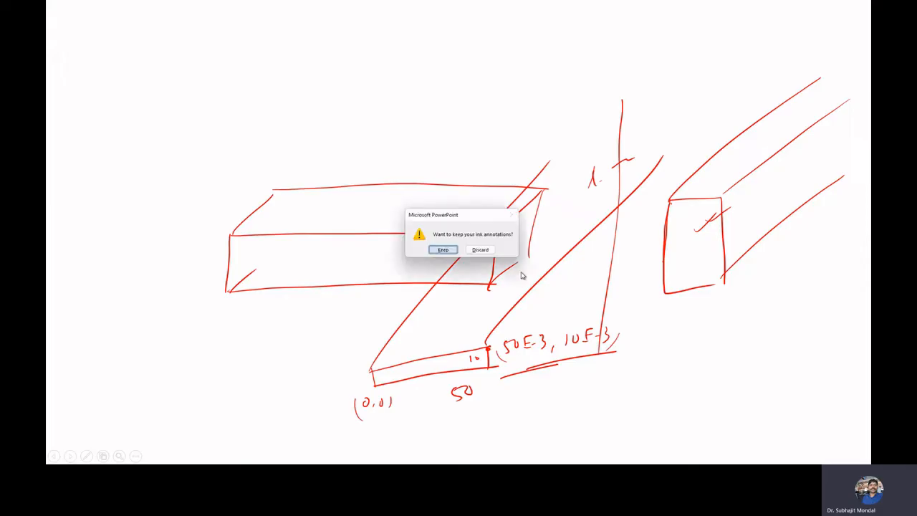
left_click(480, 249)
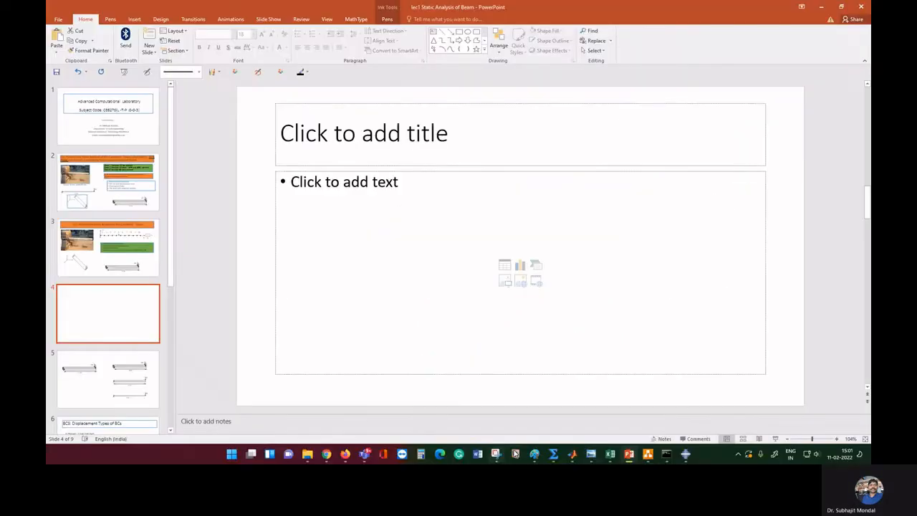
Back in Abaqus, create Part-1 as a 3D deformable solid extrusion with approximate size 1
left_click(685, 454)
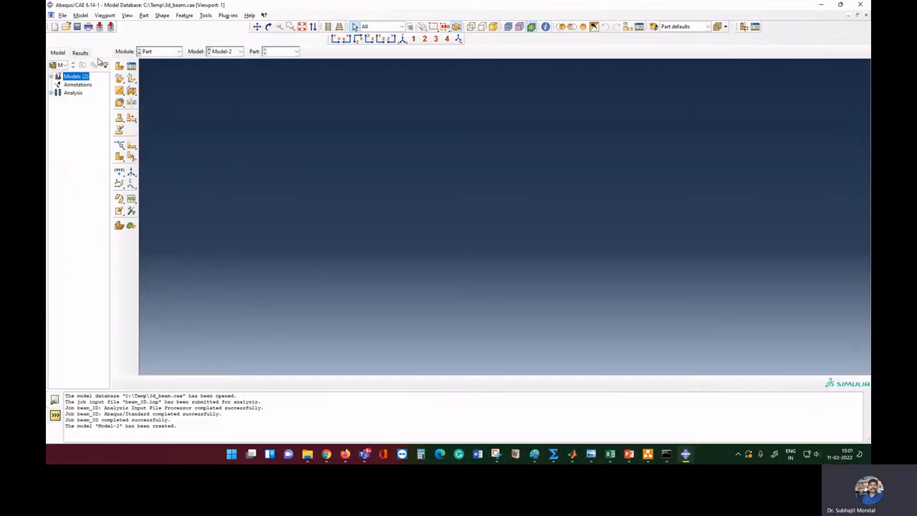
left_click(119, 66)
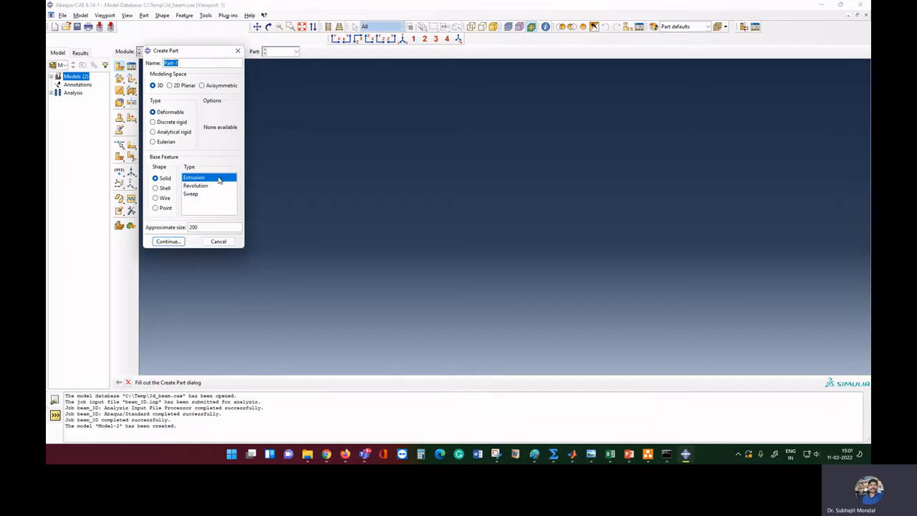
left_click(202, 227)
left_click_drag(203, 227, 169, 226)
type("1")
left_click(168, 242)
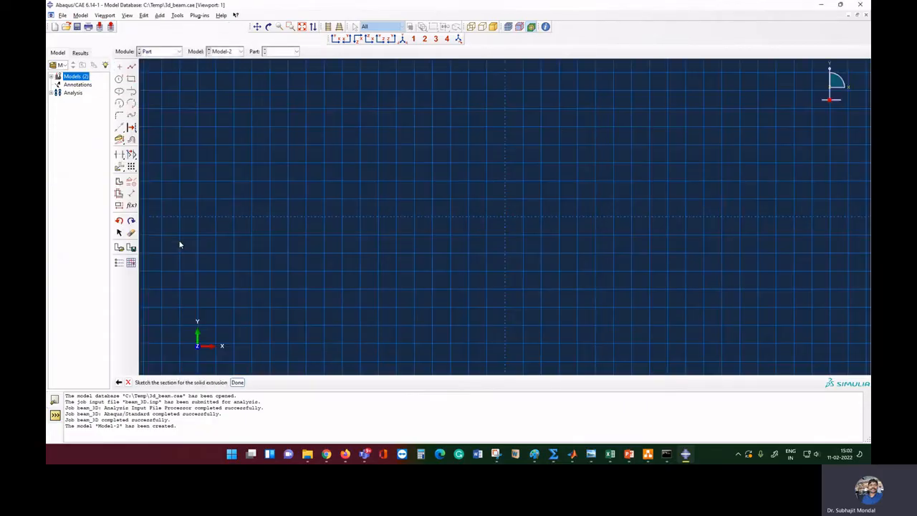
Draw a rectangle with corners at 0,0 and 50E-3,10E-3
left_click(130, 81)
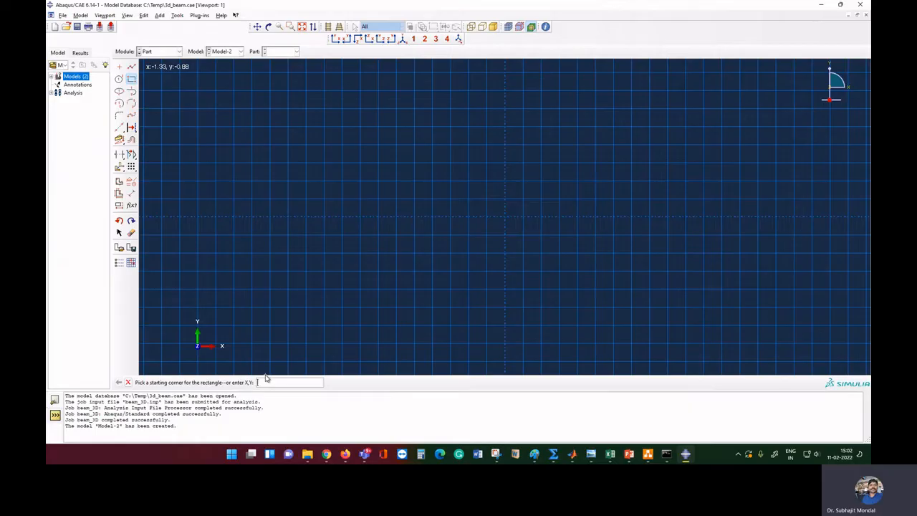
type("0,0")
key("Return")
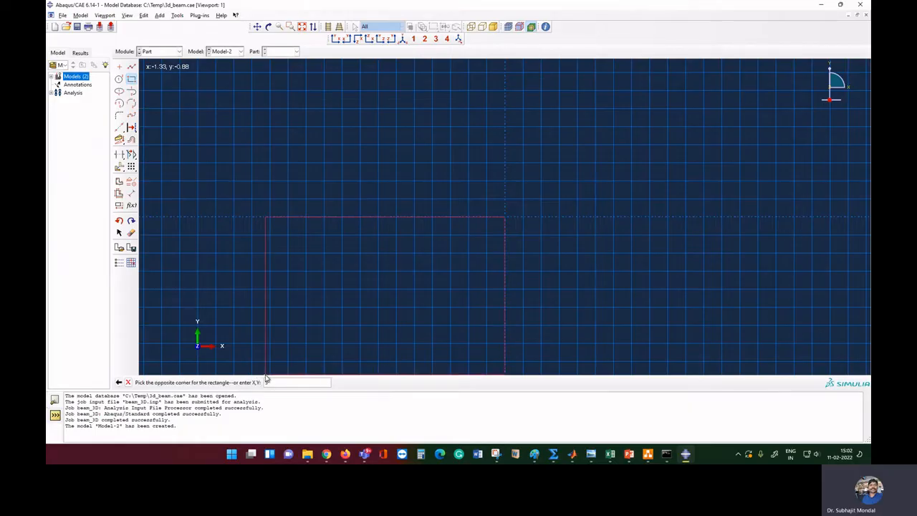
type("50E-3,10E-3")
key("Return")
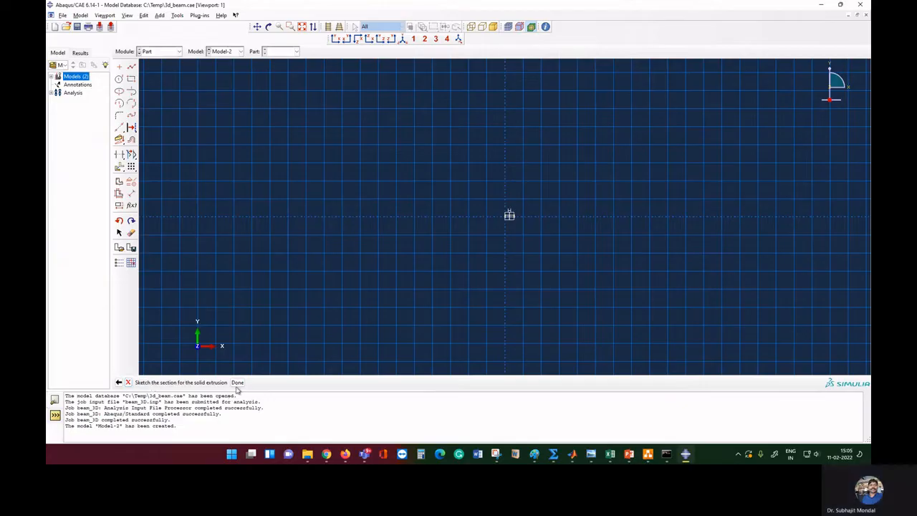
Extrude the section to depth 1 to form the beam, then switch to the Property module
left_click(238, 383)
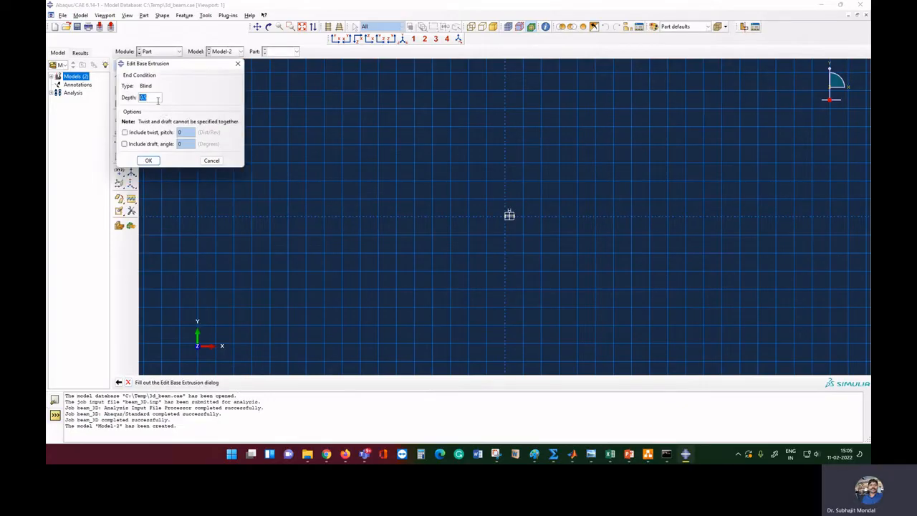
type("1")
left_click(149, 160)
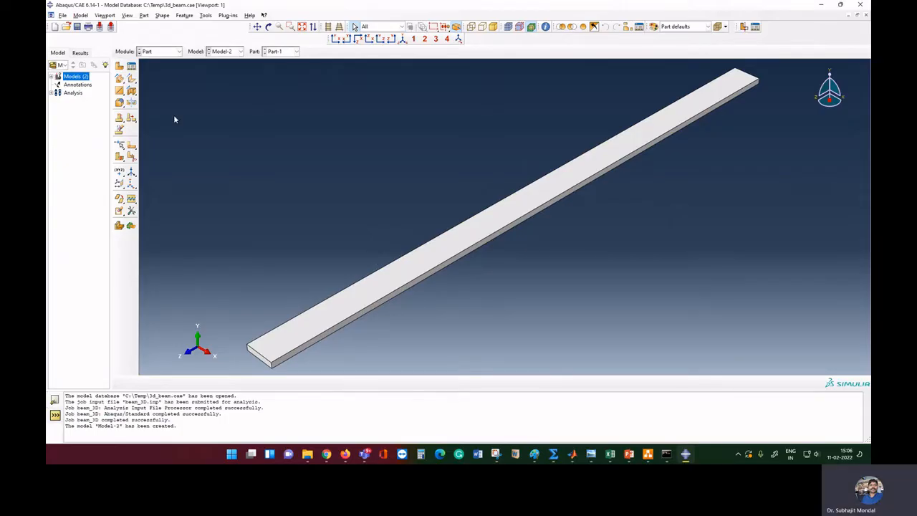
left_click(169, 51)
left_click(160, 68)
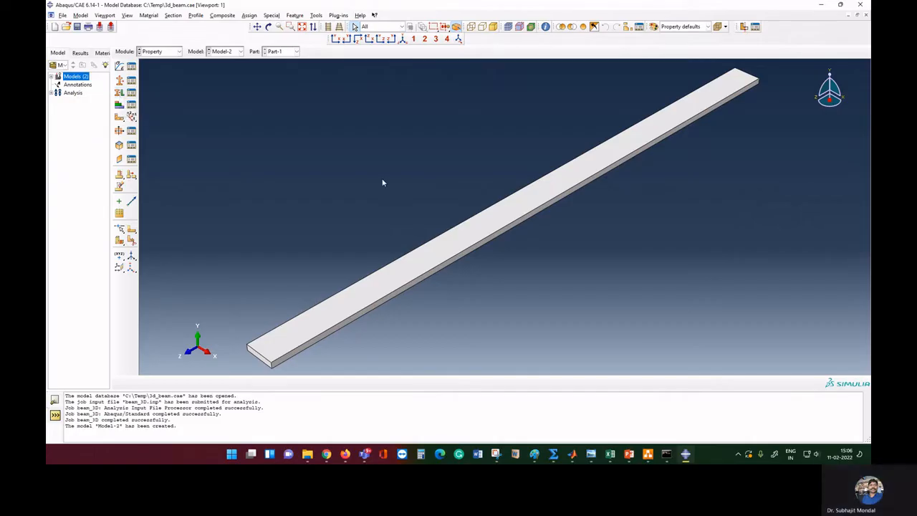
Create material alu with elastic Young's modulus 30E9 and Poisson's ratio 0.3
left_click(119, 67)
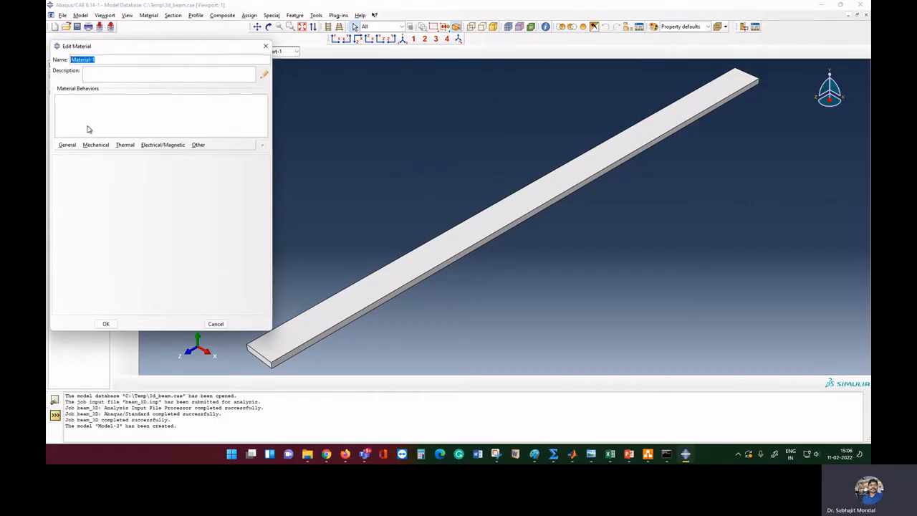
type("alu")
left_click(95, 145)
mouse_move(99, 155)
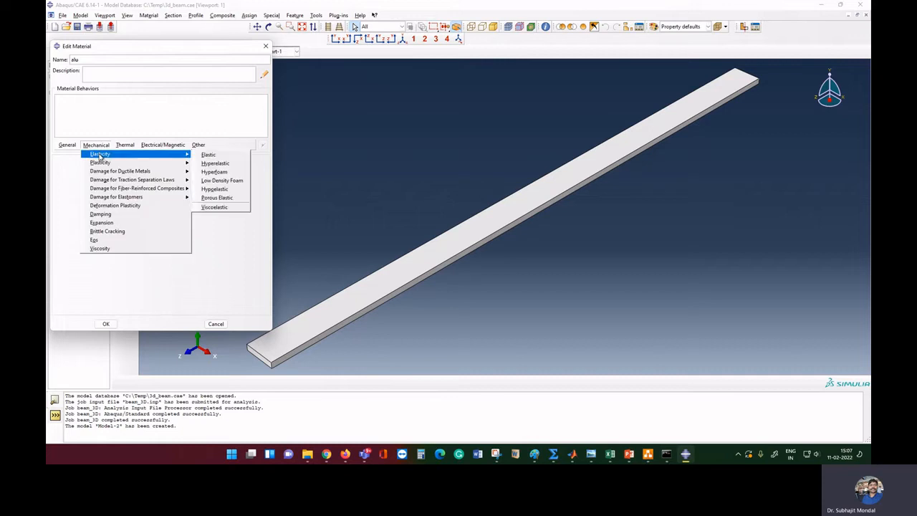
left_click(215, 159)
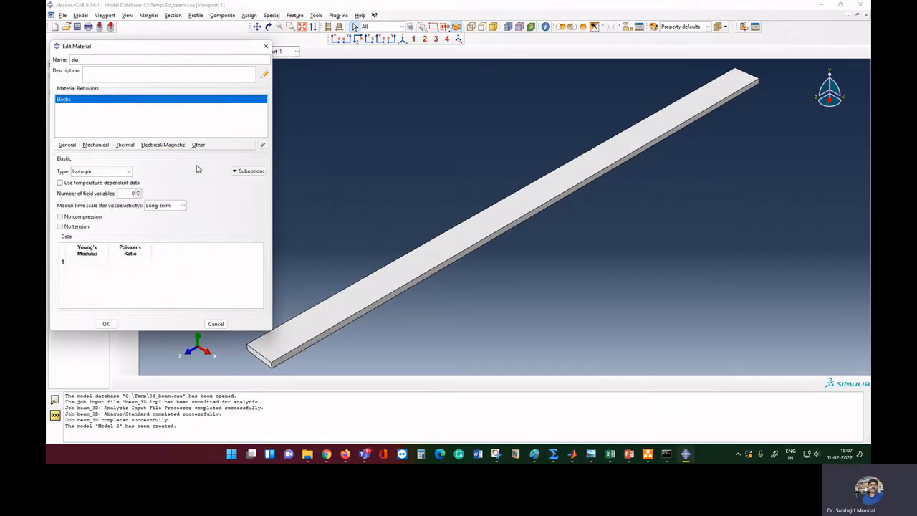
left_click(94, 261)
type("30")
key("BackSpace")
key("BackSpace")
type("9")
key("Tab")
type("0.3")
left_click(106, 324)
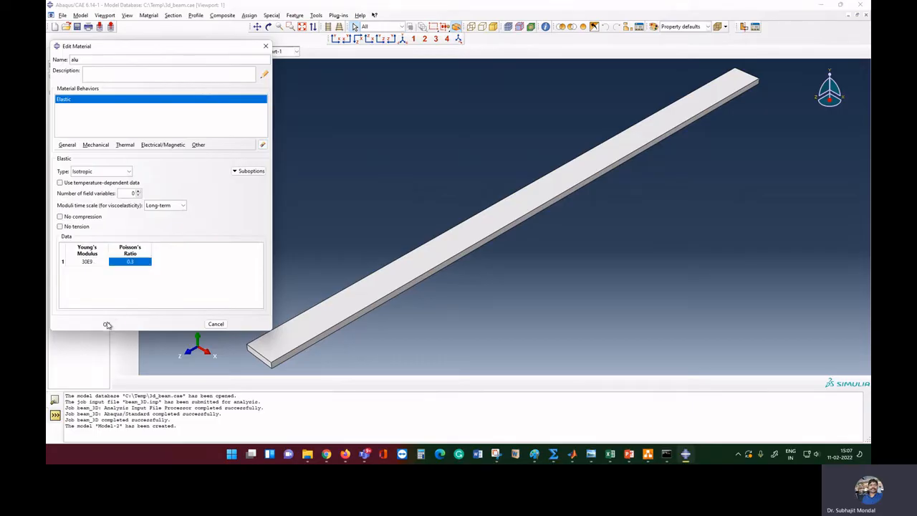
left_click(107, 325)
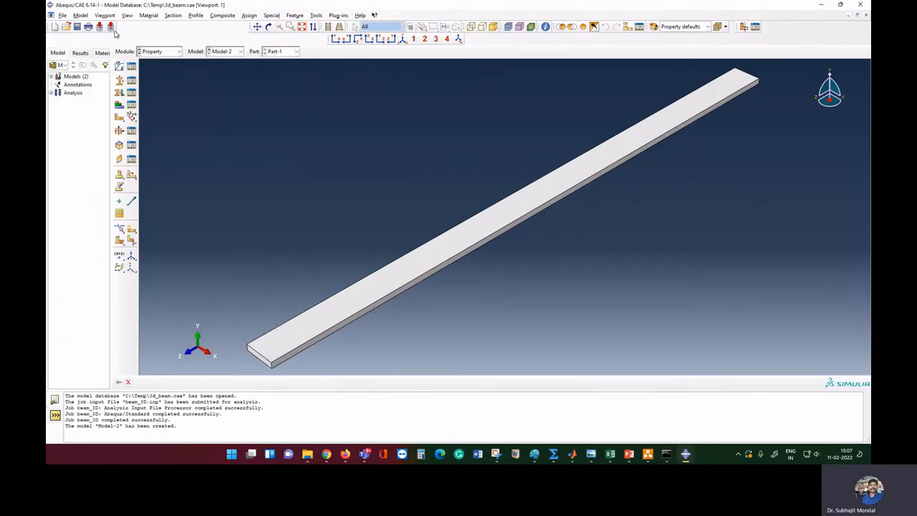
Verify that alu appears in the Material Manager
left_click(132, 66)
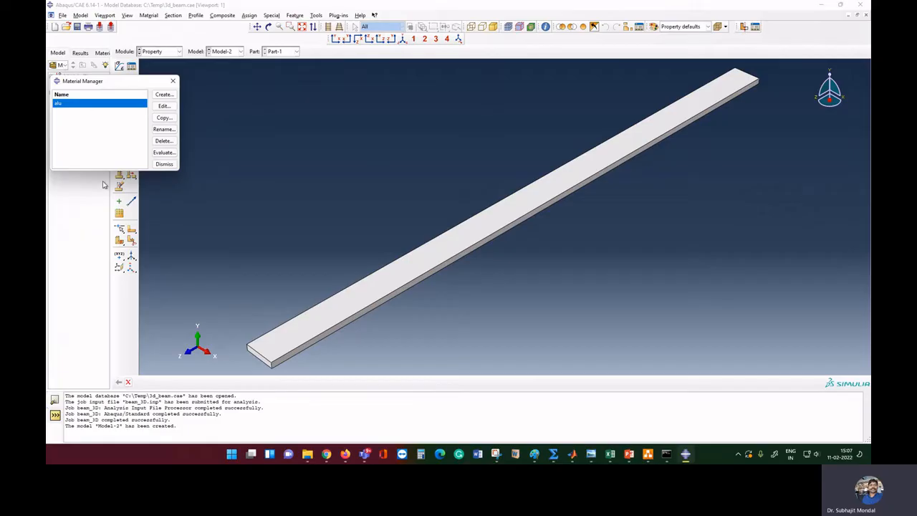
left_click(174, 81)
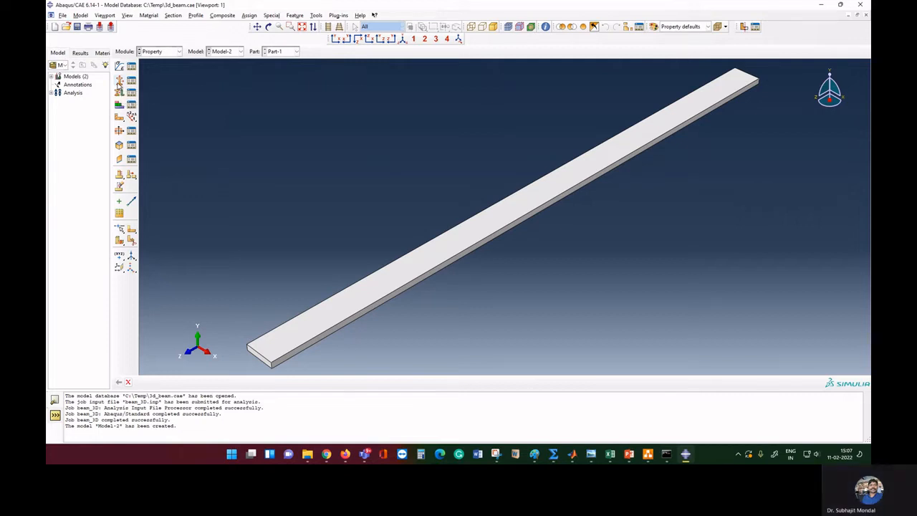
left_click(119, 81)
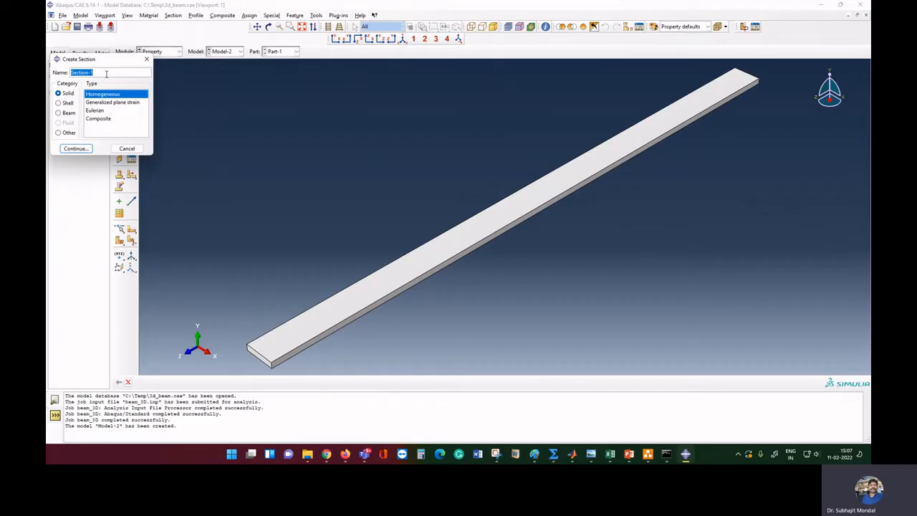
Name the section solid3d, keep Solid/Homogeneous, and give it the alu material
type("solid3d")
left_click(76, 148)
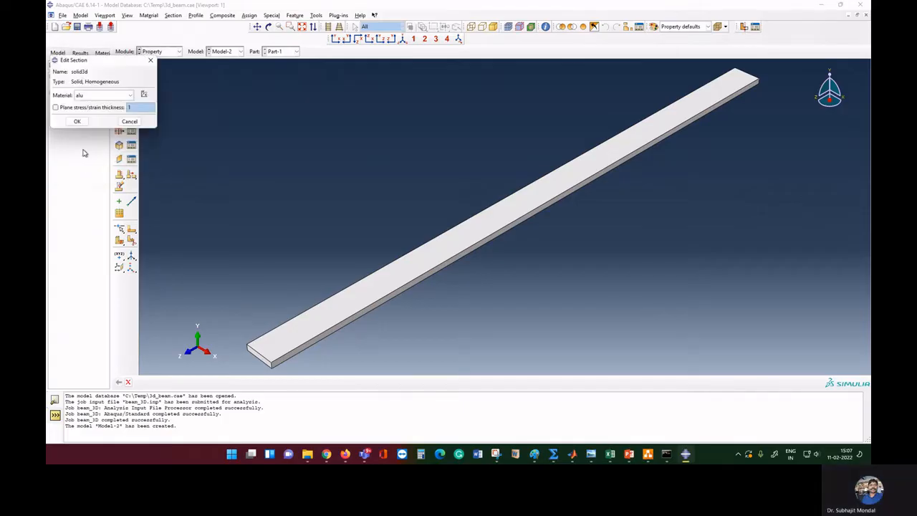
left_click(91, 96)
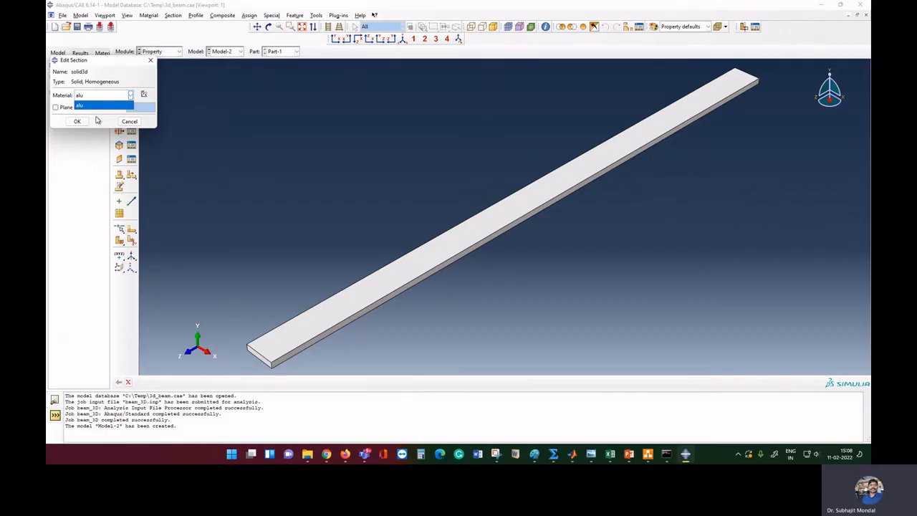
left_click(98, 120)
left_click(76, 121)
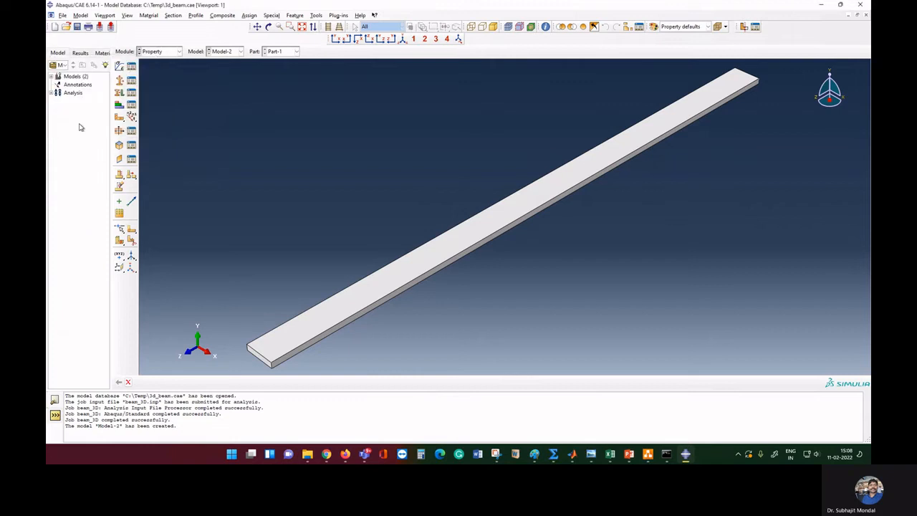
Assign section solid3d to the entire Part-1 beam
left_click(118, 105)
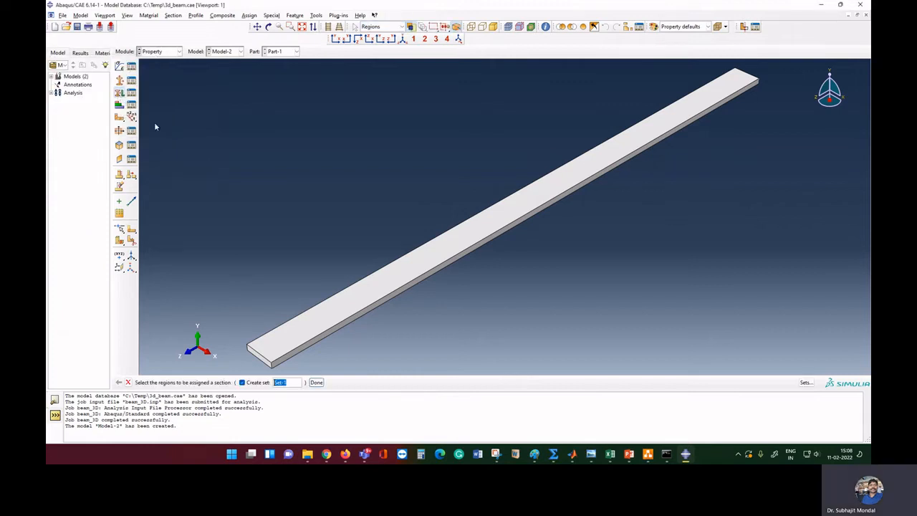
left_click(391, 275)
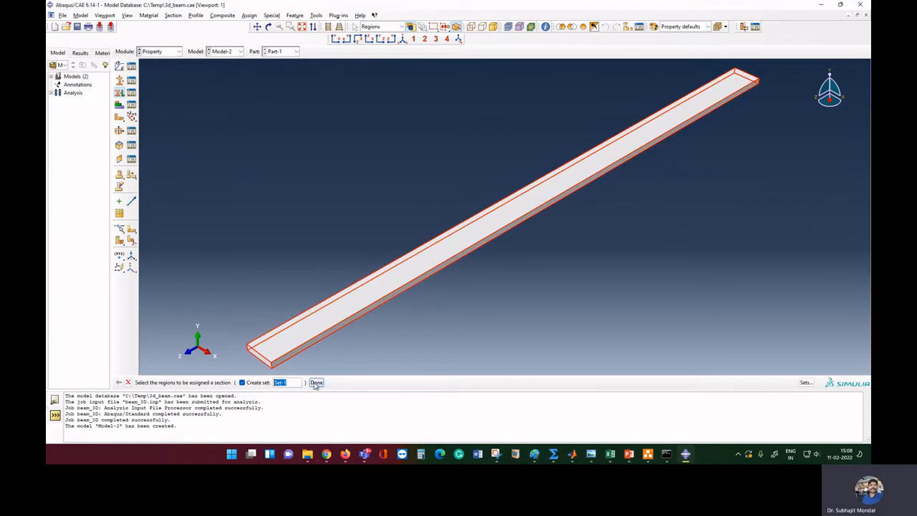
left_click(316, 382)
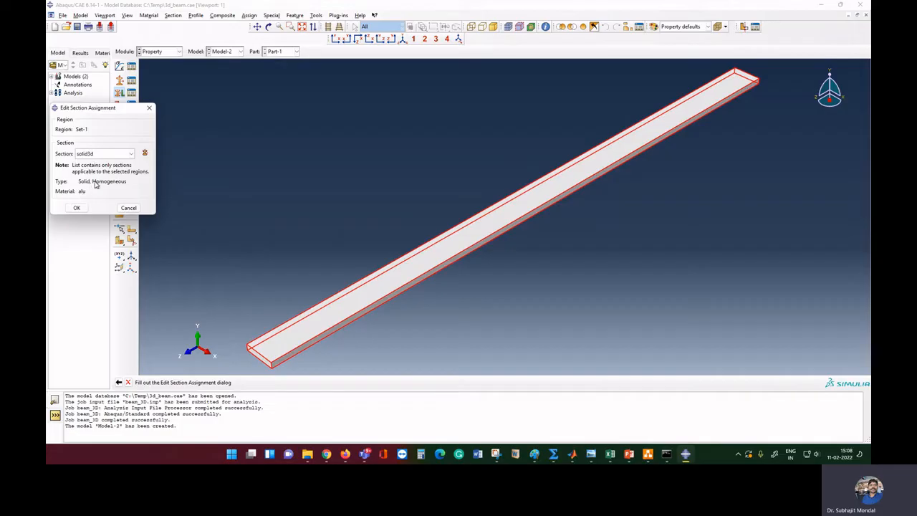
left_click(74, 207)
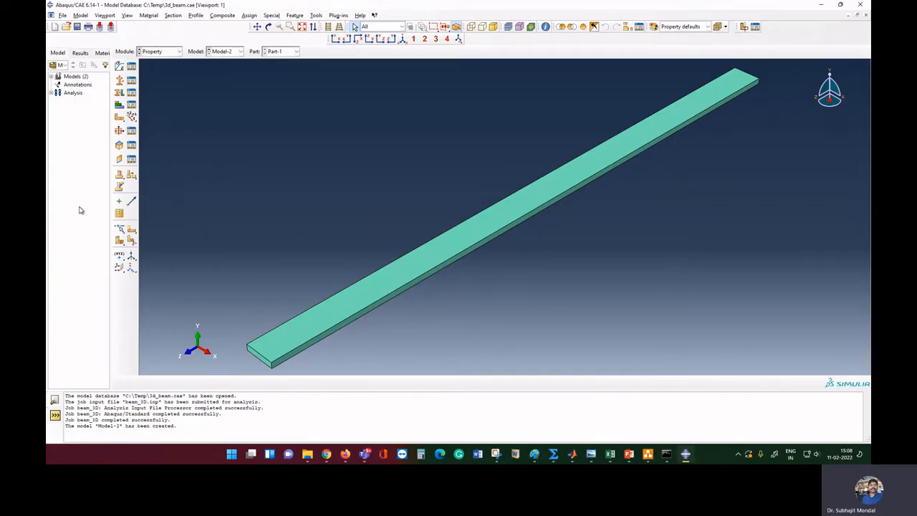
Switch to the Assembly module and add a dependent instance of Part-1
left_click(172, 54)
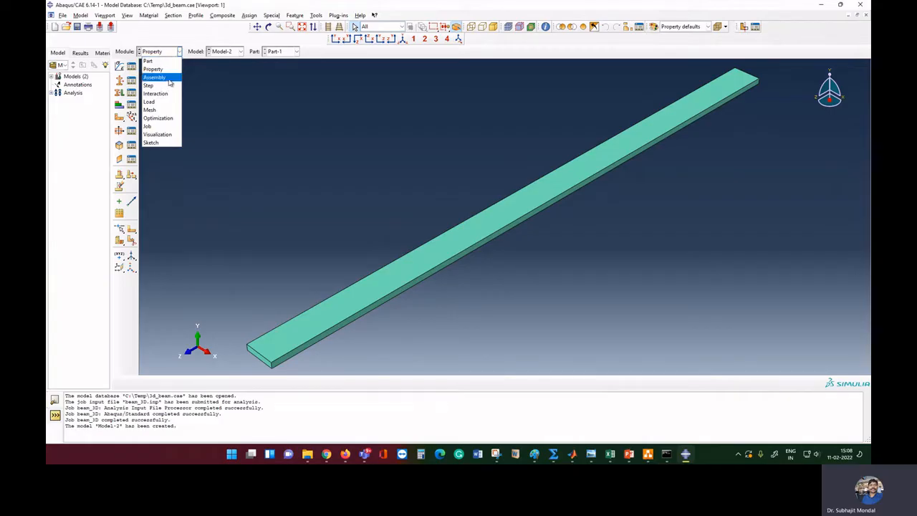
left_click(167, 77)
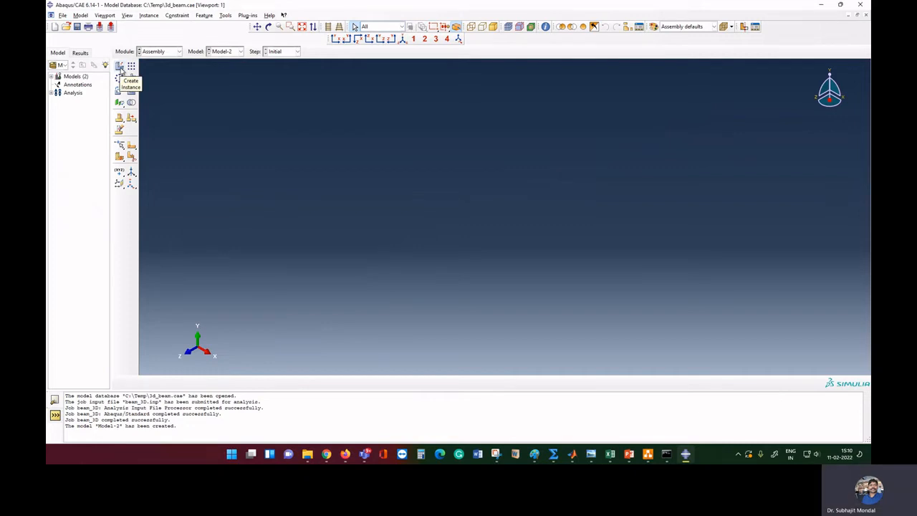
left_click(121, 67)
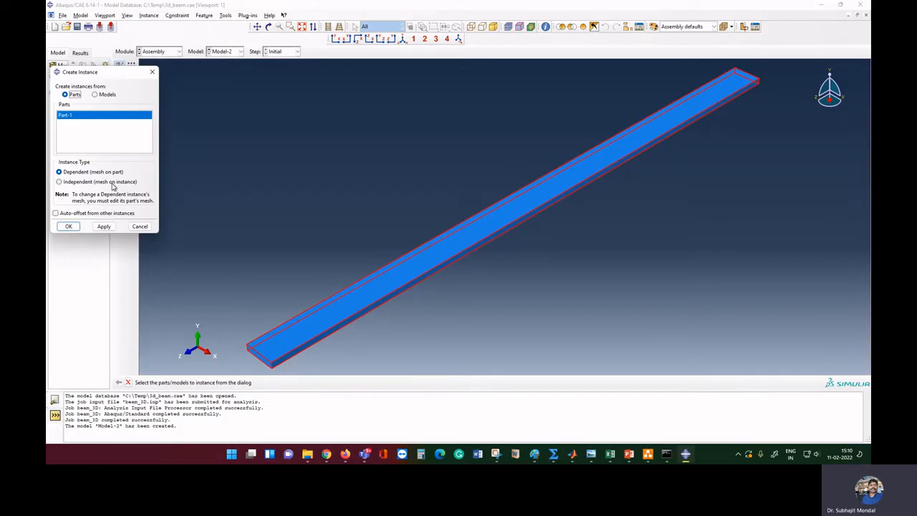
left_click(71, 227)
In the Step module, create Step-1 as a Static, General step with default increment settings
left_click(166, 52)
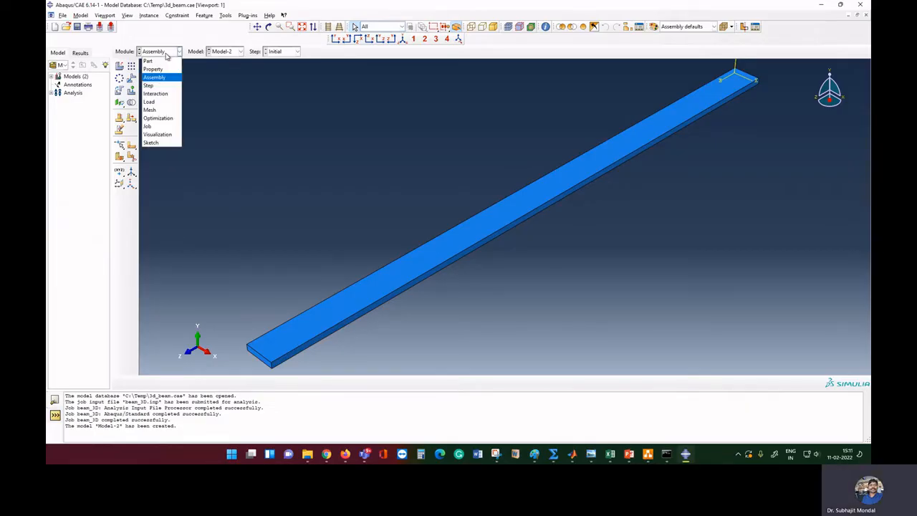
left_click(151, 86)
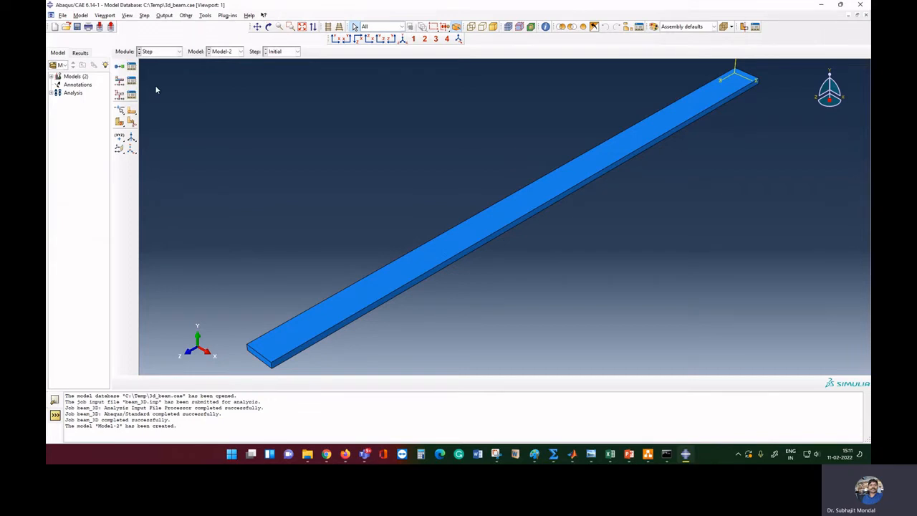
left_click(120, 69)
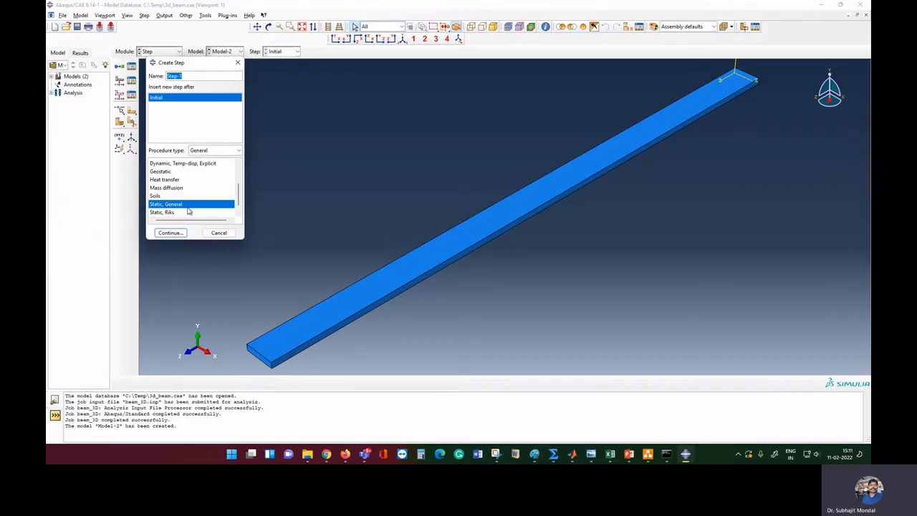
left_click(171, 164)
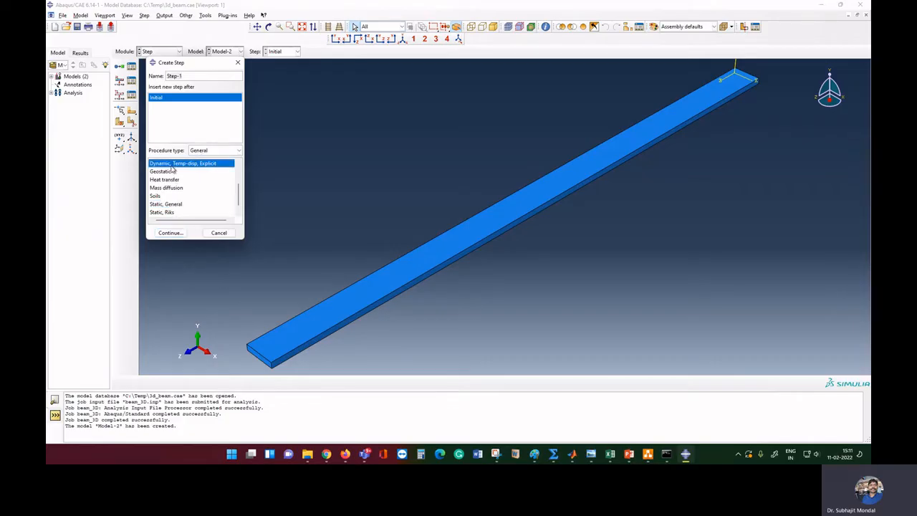
left_click(172, 206)
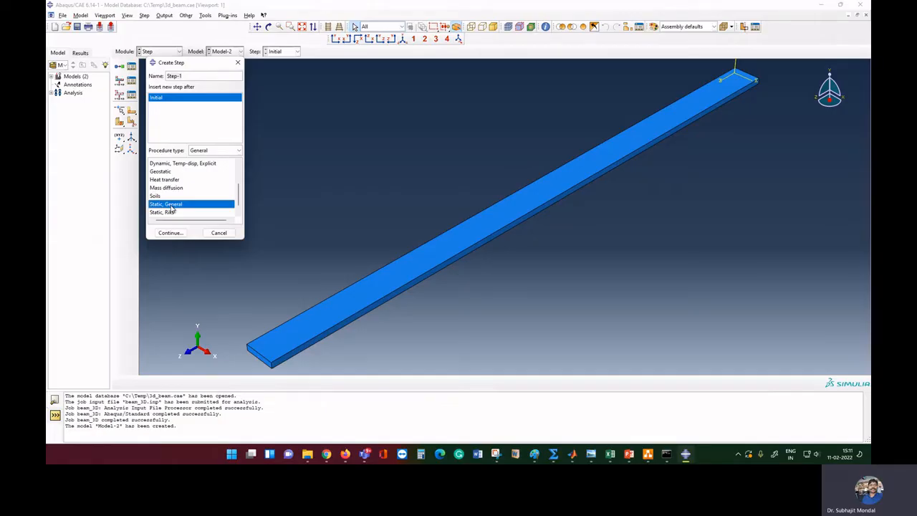
left_click(171, 233)
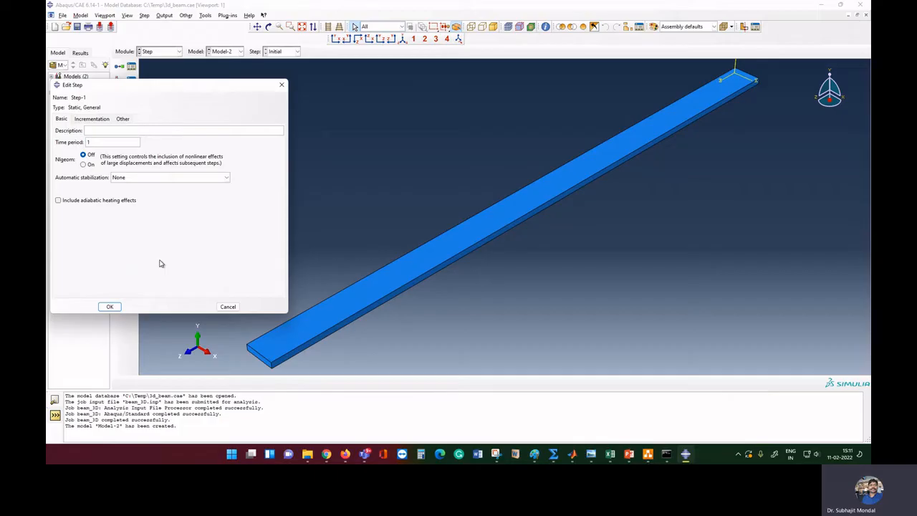
left_click(92, 118)
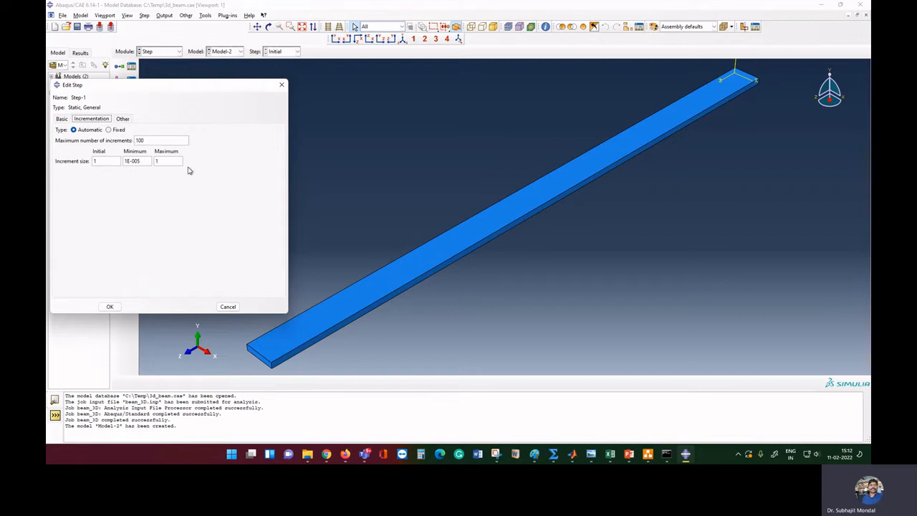
left_click(63, 120)
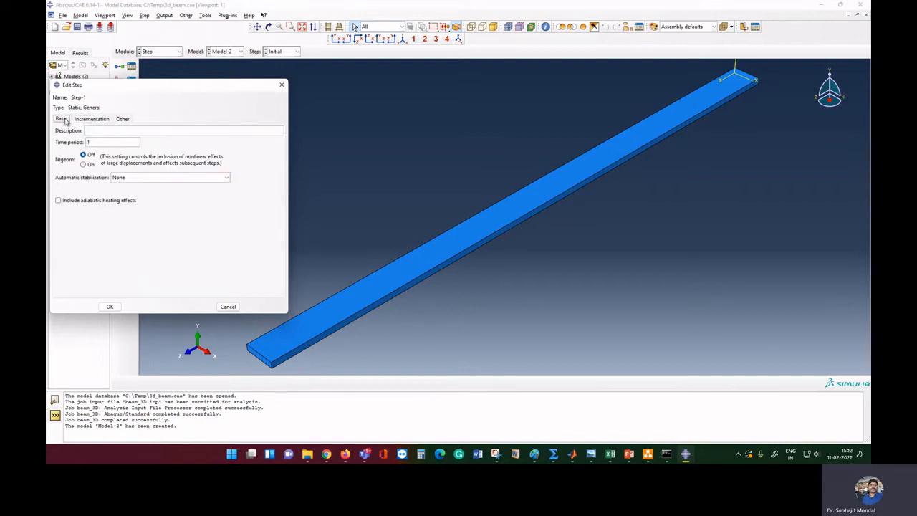
left_click(109, 306)
left_click(153, 51)
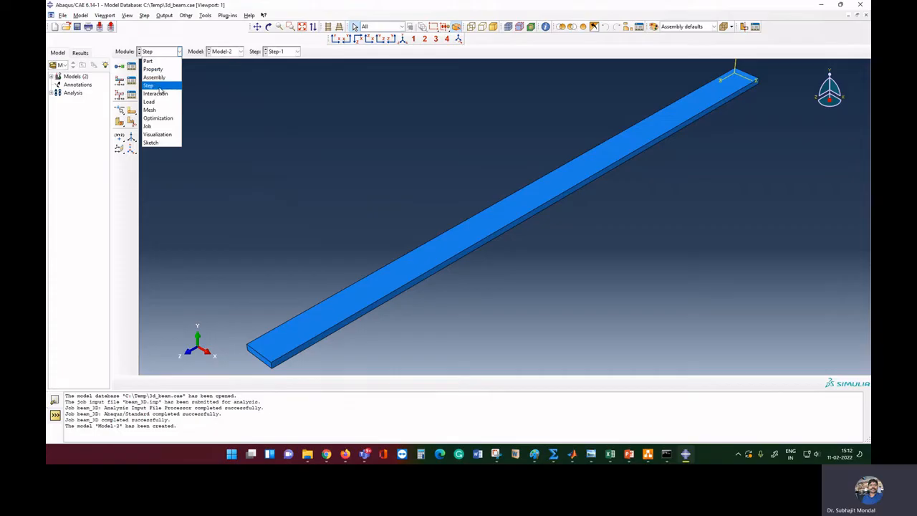
Switch Model-2 to the Mesh module and try Seed Part Instance, dismissing the dependent-instance error twice
left_click(167, 111)
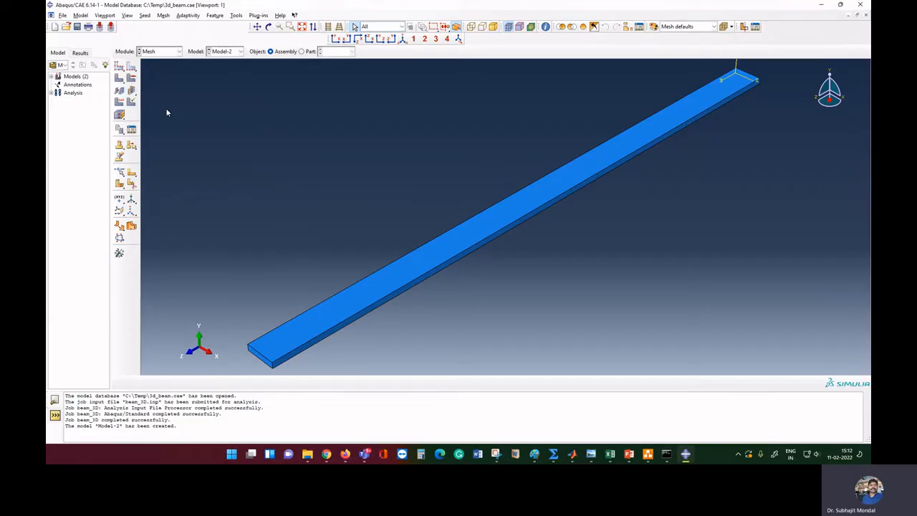
left_click(120, 68)
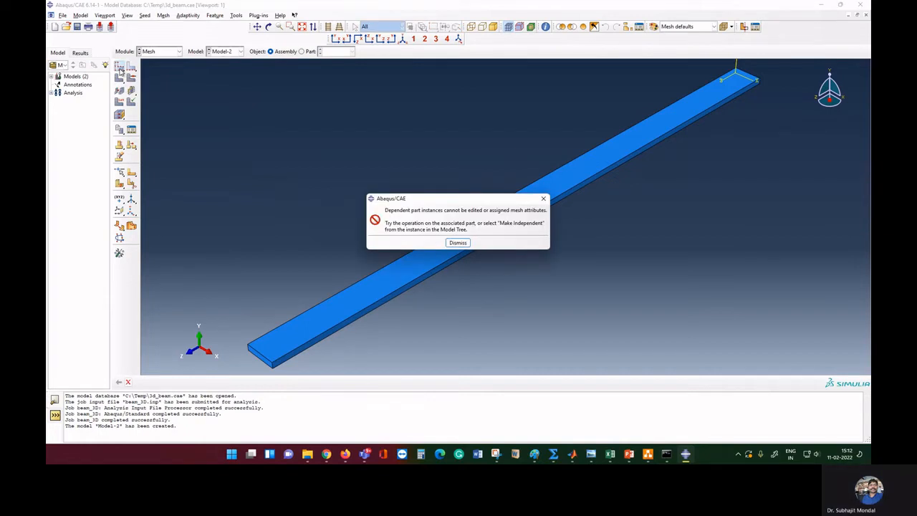
left_click(457, 243)
left_click(119, 70)
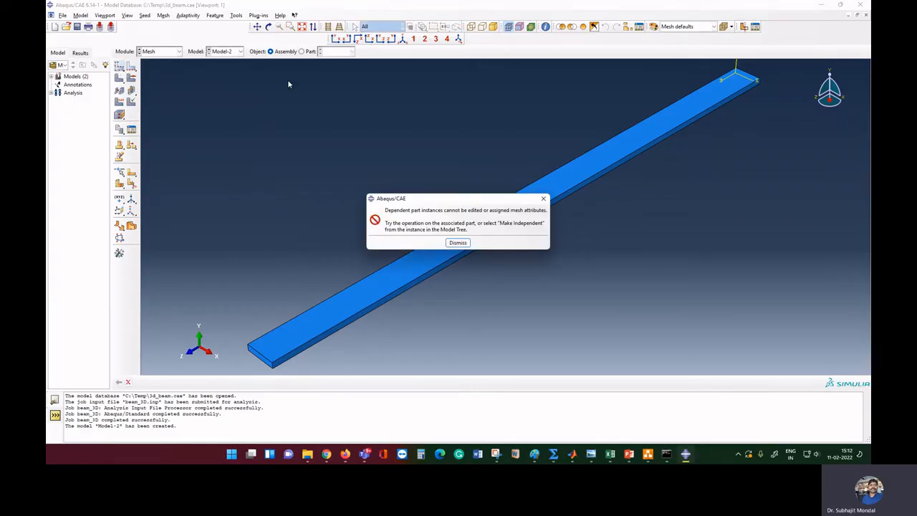
left_click(456, 243)
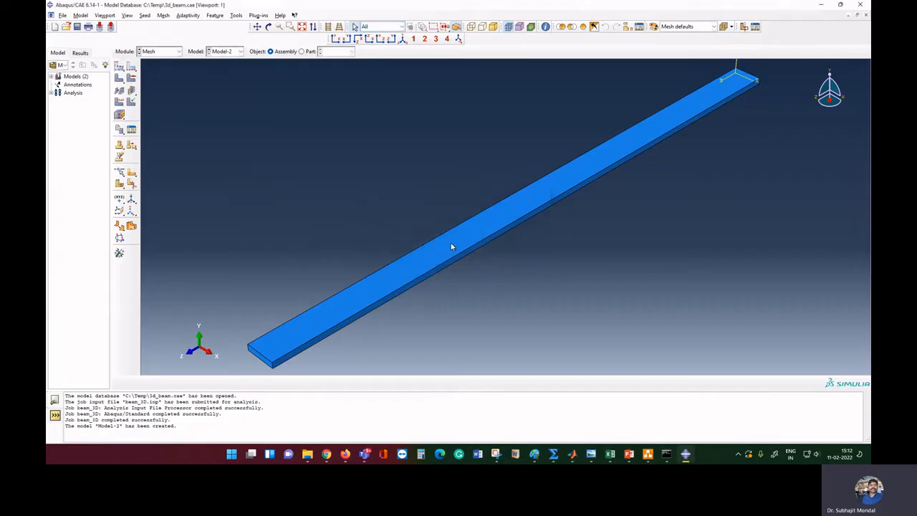
Set the mesh object to Part, assign global seeds, and mesh Part-1 into 20 elements
left_click(302, 52)
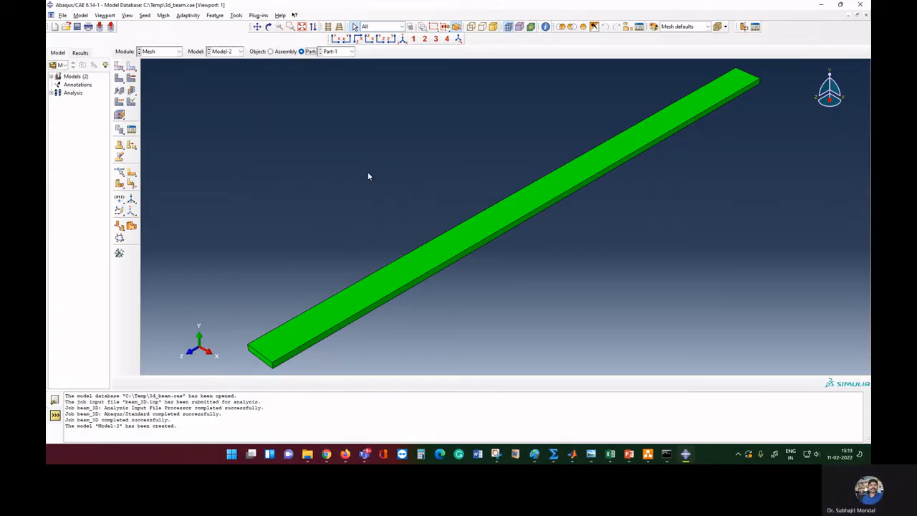
left_click(120, 67)
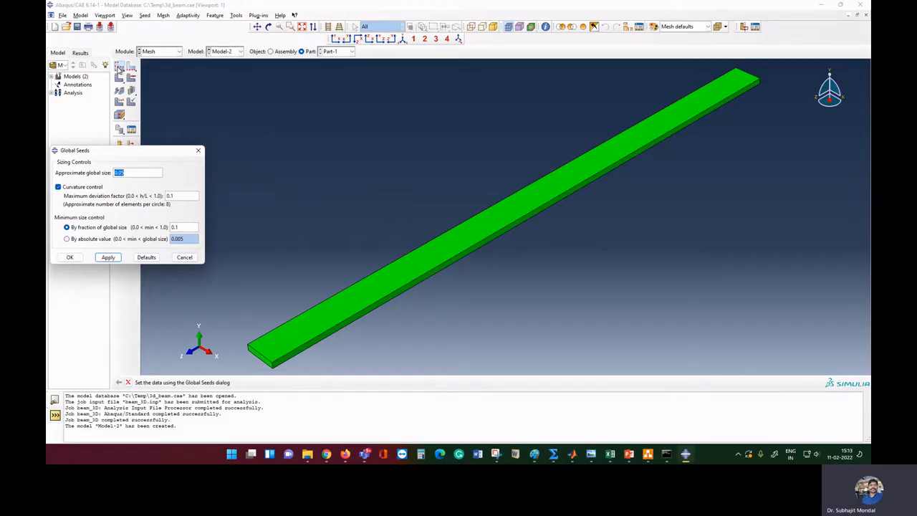
left_click(108, 258)
left_click(69, 256)
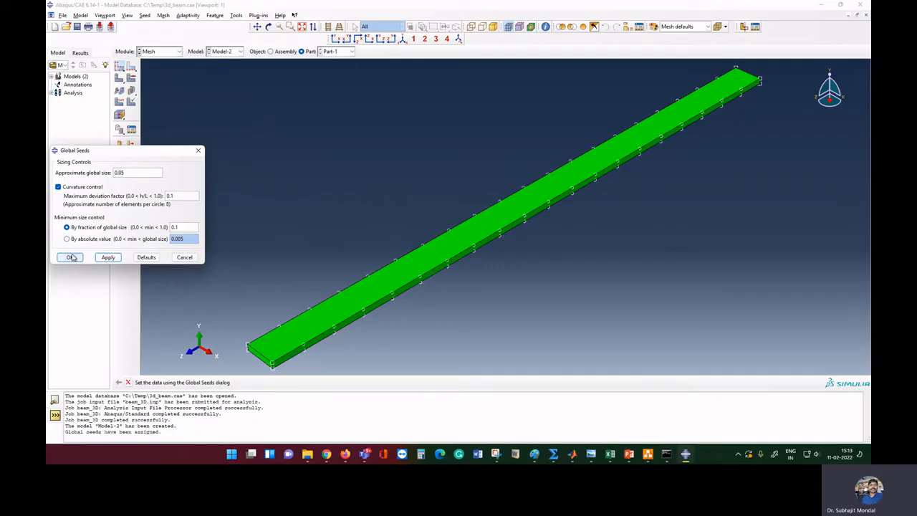
left_click(121, 81)
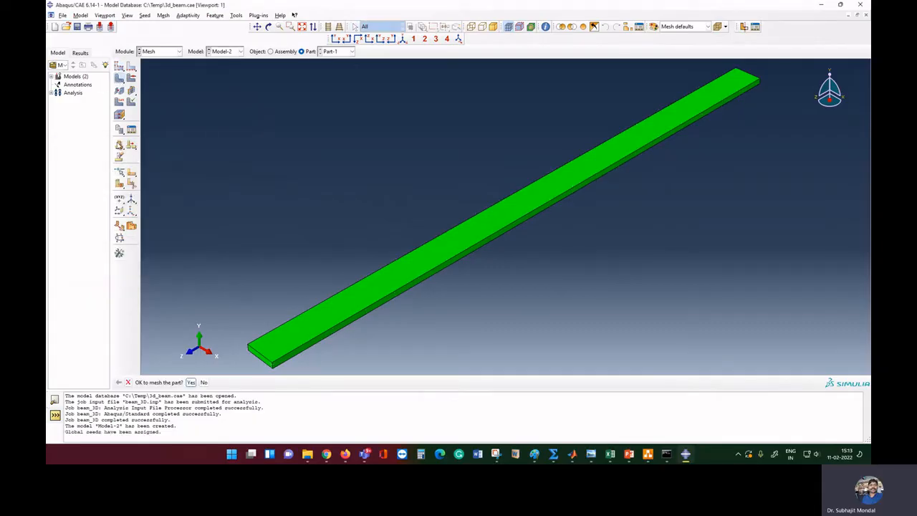
left_click(192, 382)
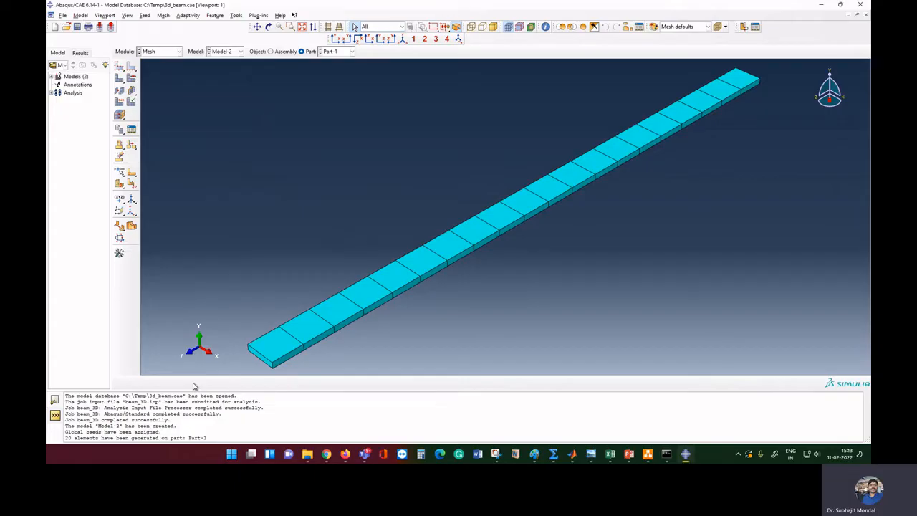
Highlight the '20 elements have been generated' message, then open the Module list
left_click_drag(67, 437, 222, 437)
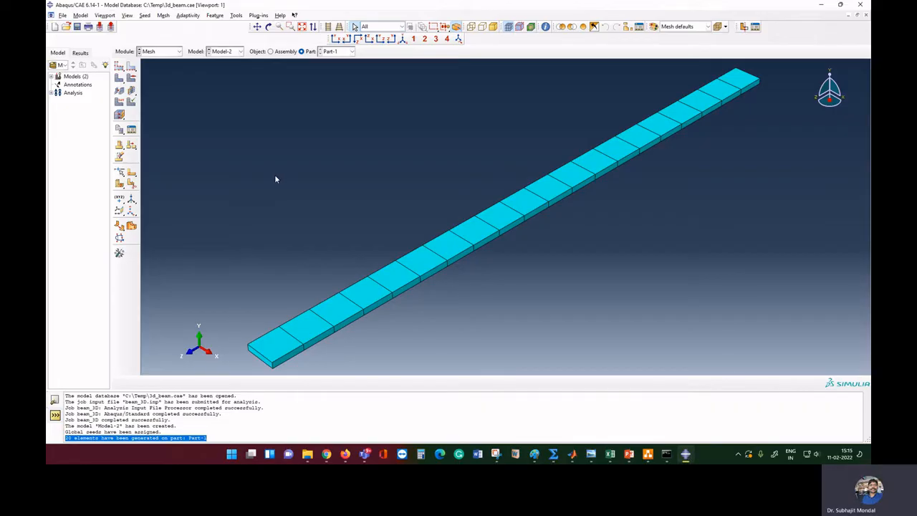
left_click(167, 51)
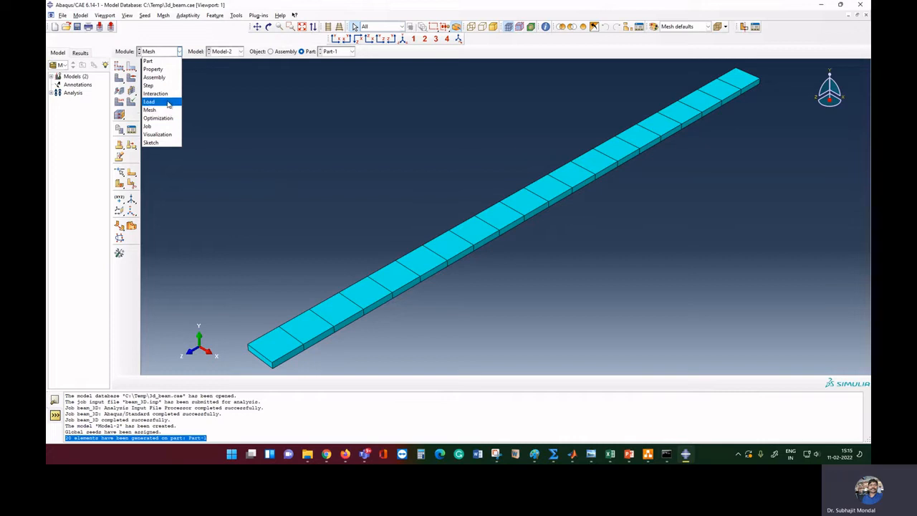
Switch to the Load module and begin a Concentrated force load in Step-1
left_click(167, 102)
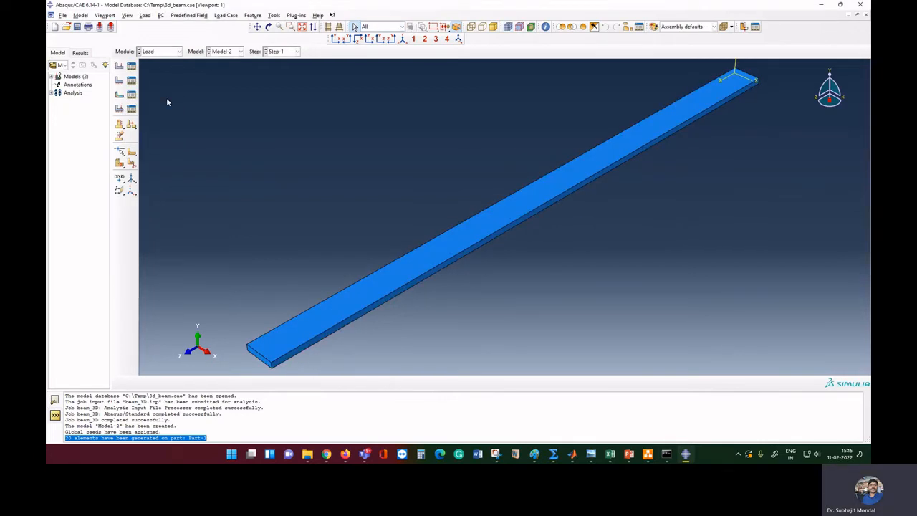
left_click(119, 65)
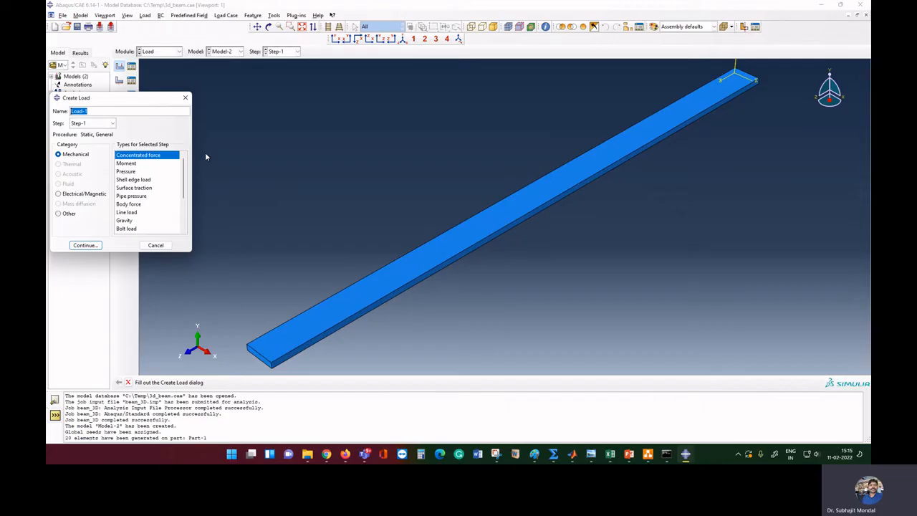
left_click(101, 249)
left_click(85, 245)
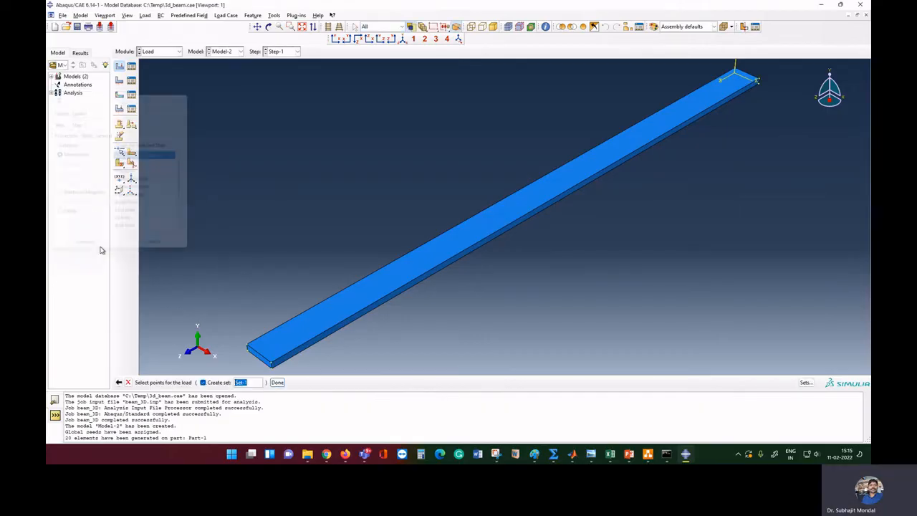
Apply Load-1 at the beam's far-end corner as a concentrated force with CF2 = 5
left_click(760, 81)
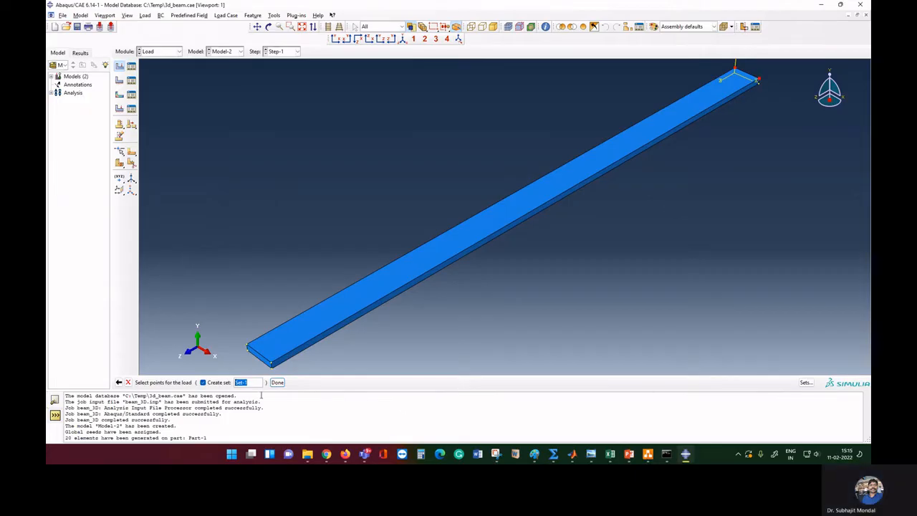
left_click(277, 382)
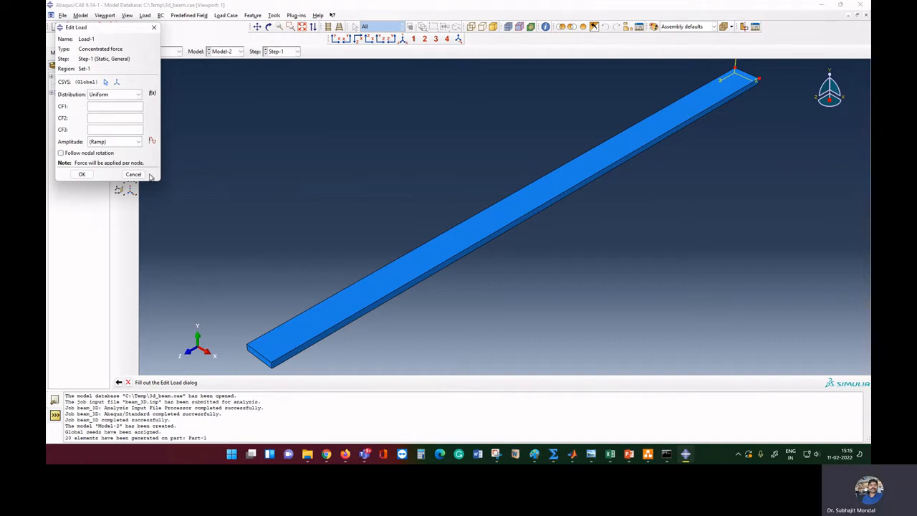
left_click(113, 118)
left_click(83, 175)
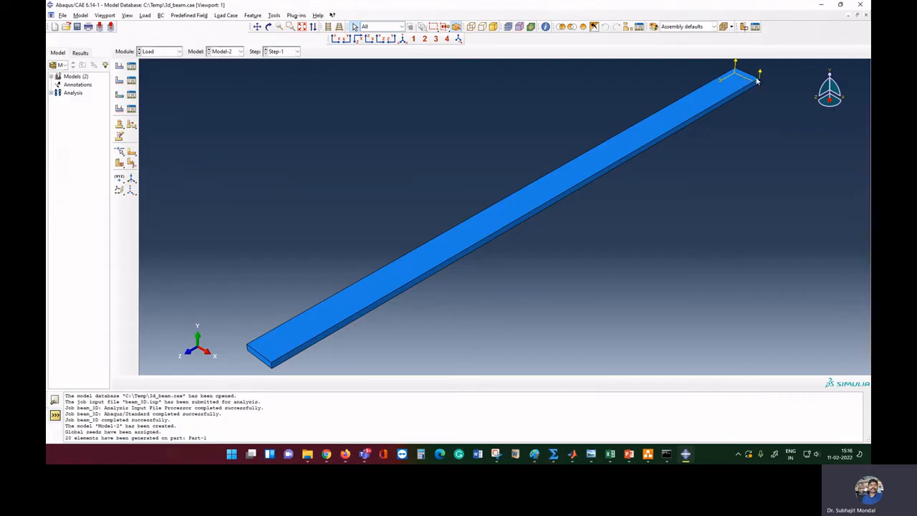
Edit Load-1 in the Load Manager to change CF2 to -5
left_click(133, 66)
left_click(240, 133)
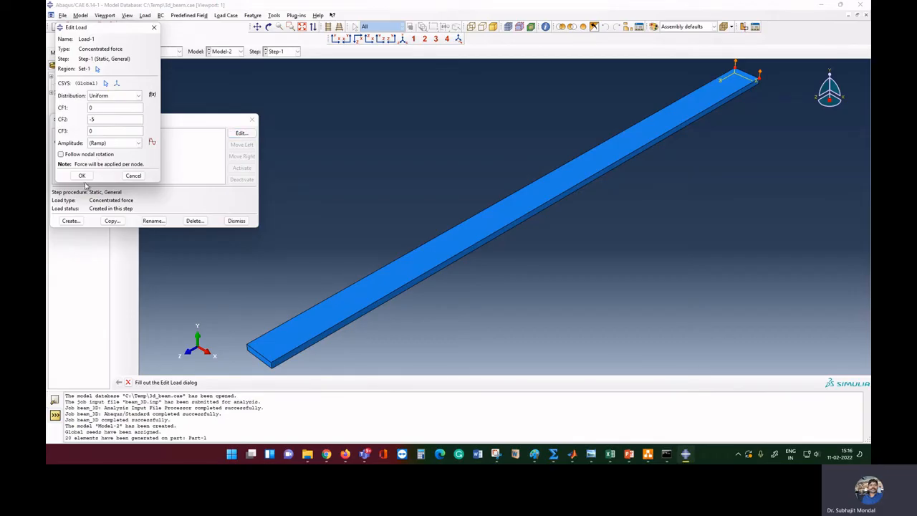
left_click(82, 176)
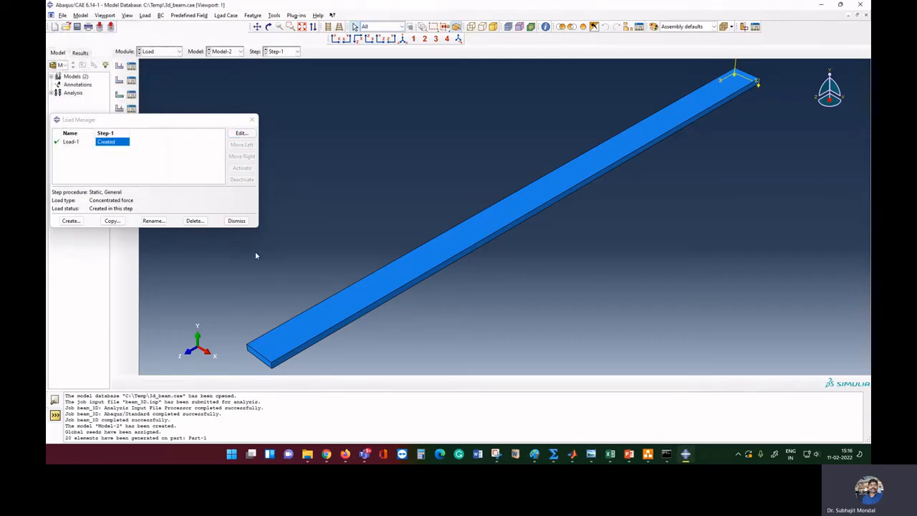
Close the Load Manager, then zoom and pan the view toward the beam's near end
left_click(236, 220)
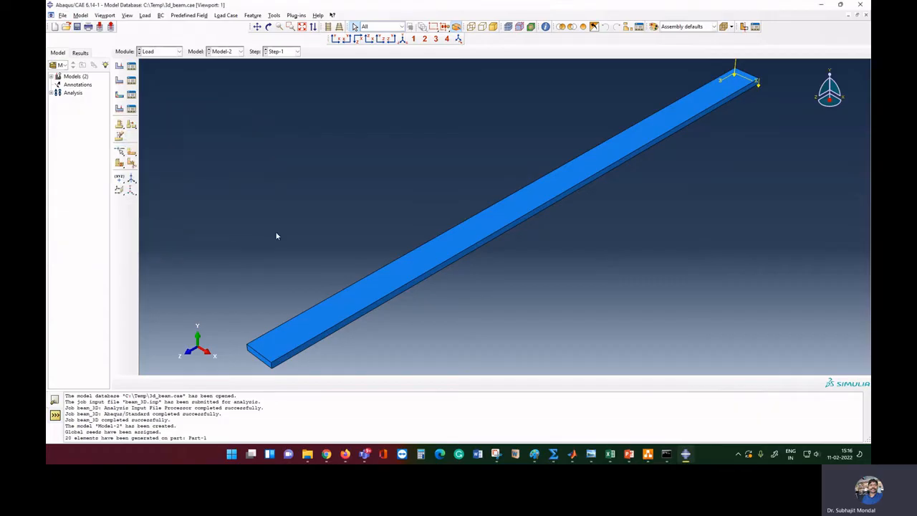
scroll(277, 237, "down", 2)
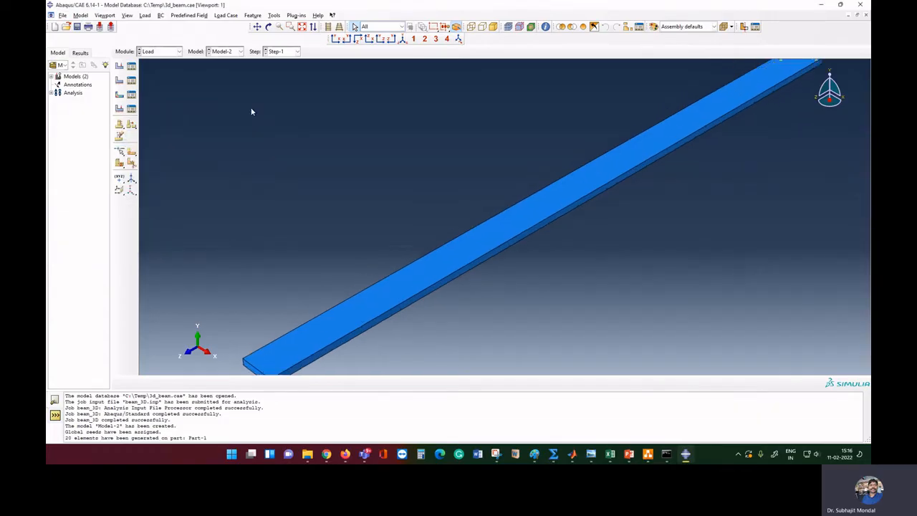
left_click(256, 27)
left_click_drag(360, 297, 353, 300)
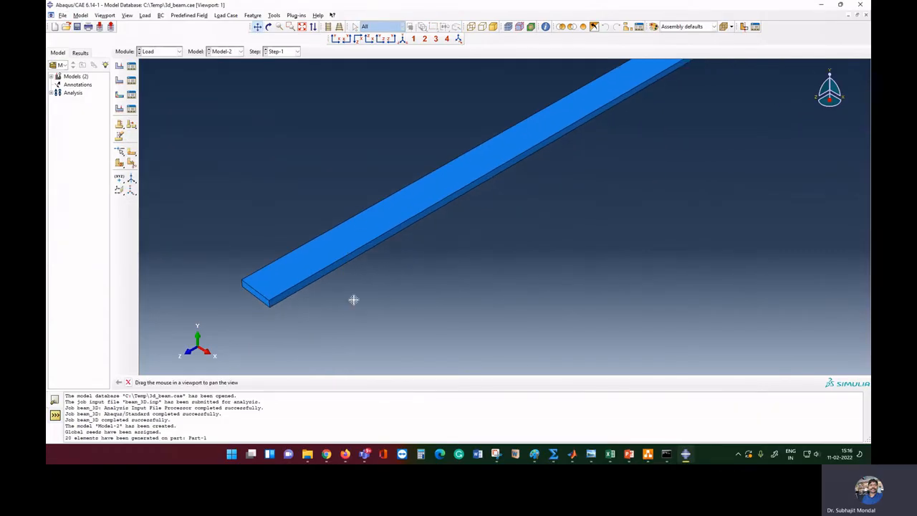
right_click(354, 299)
left_click(380, 339)
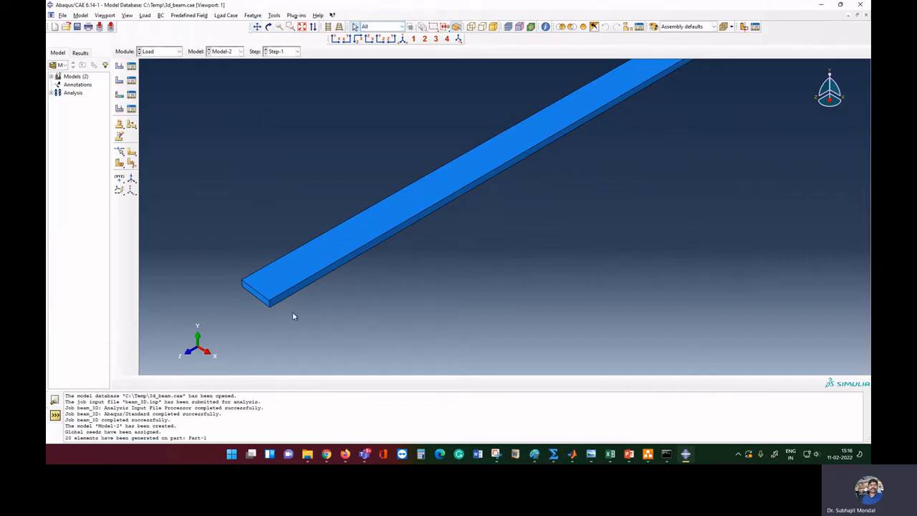
Create boundary condition BC-1 fixing the beam's near end face as ENCASTRE
left_click(119, 81)
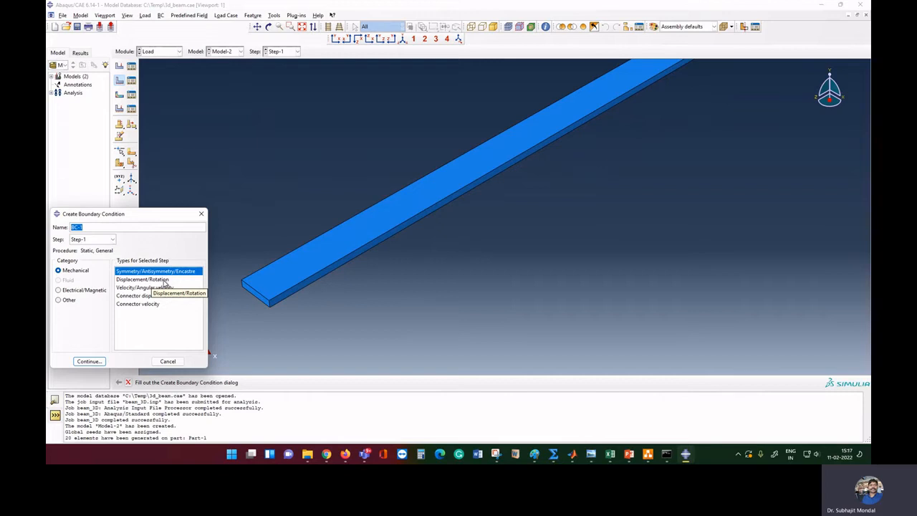
left_click(164, 280)
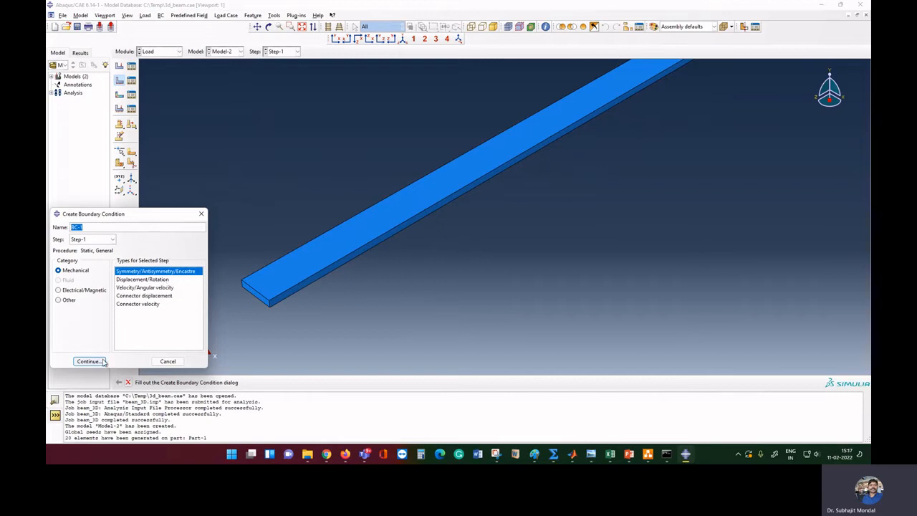
left_click(101, 362)
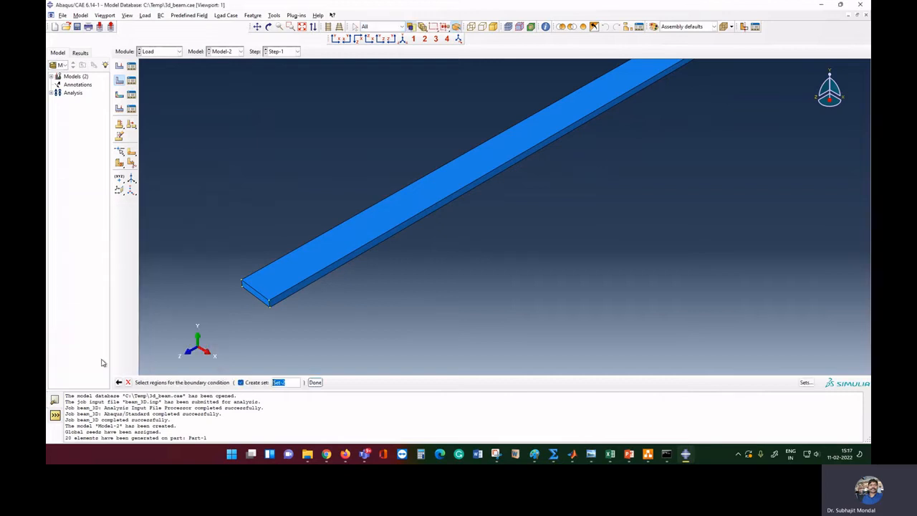
left_click(259, 300)
left_click(315, 382)
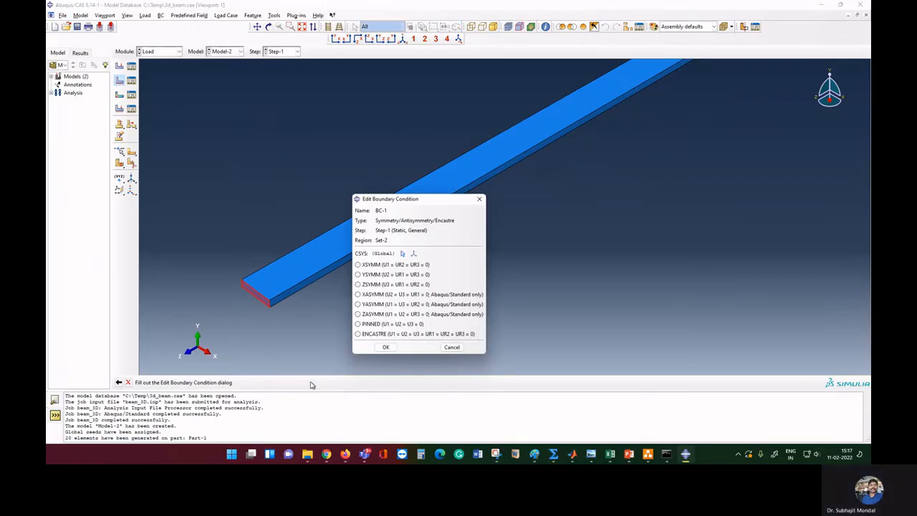
left_click(366, 335)
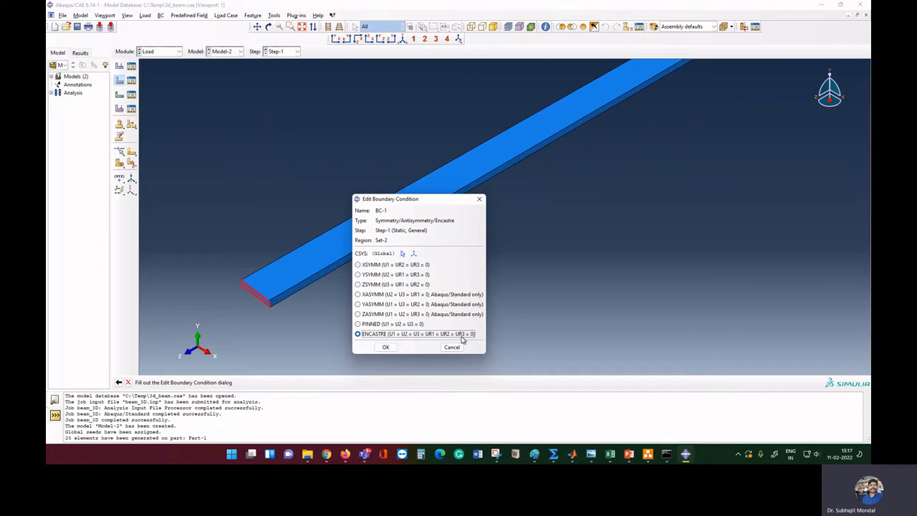
left_click(386, 347)
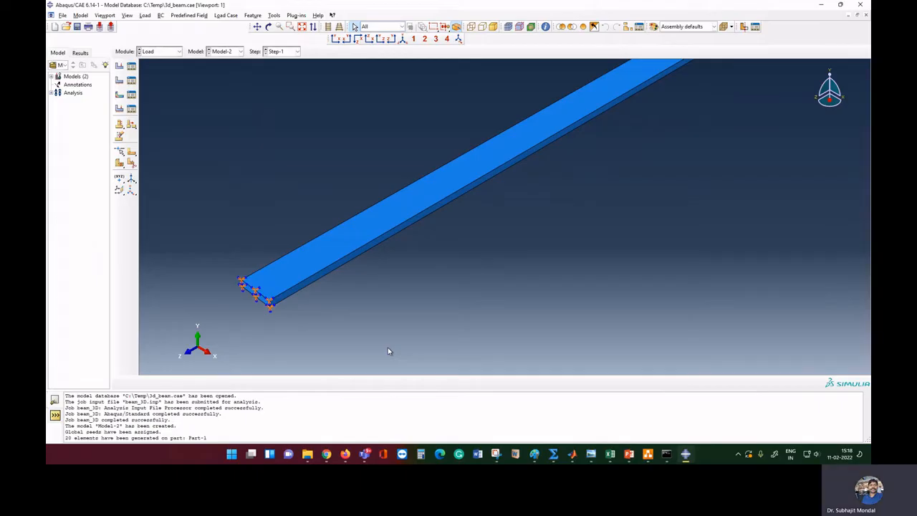
left_click(119, 80)
left_click(153, 279)
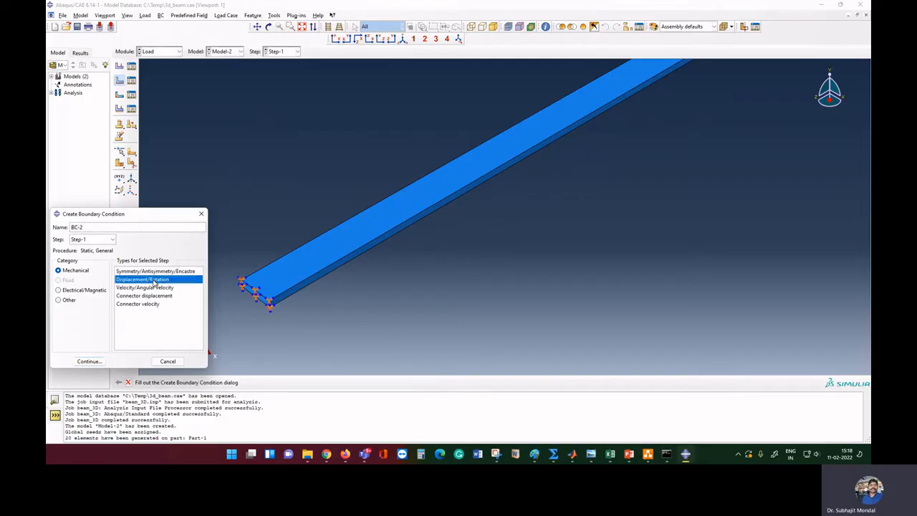
left_click(88, 362)
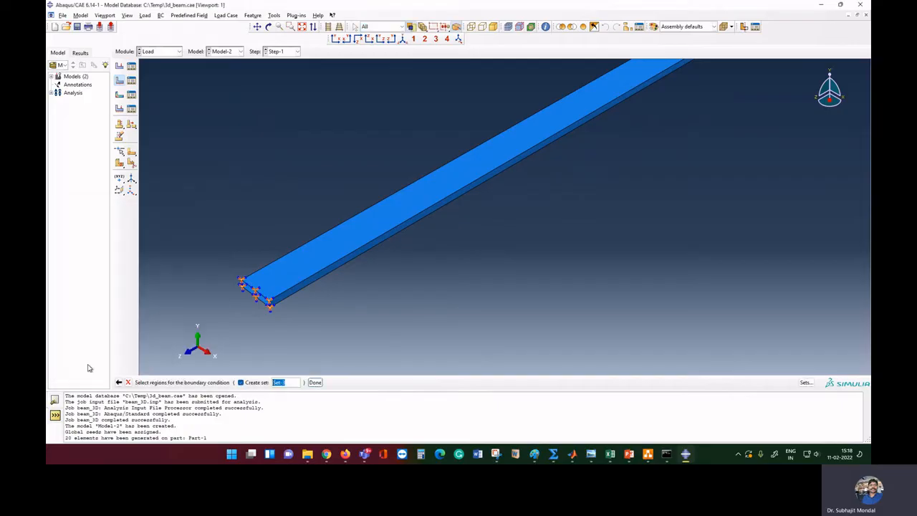
left_click(256, 293)
left_click(315, 382)
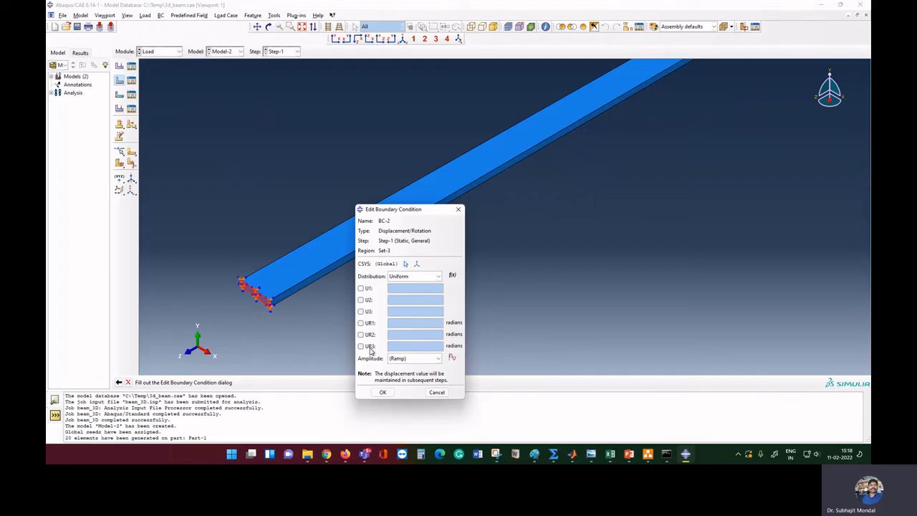
left_click(361, 288)
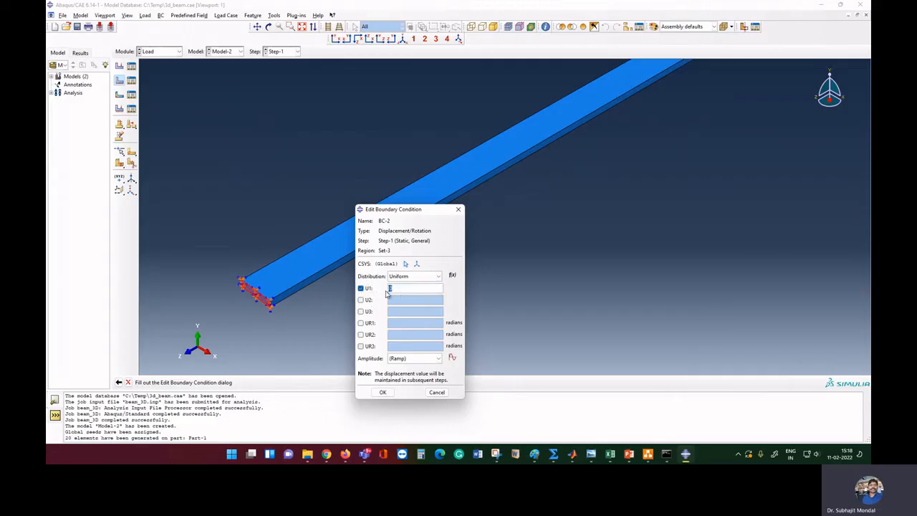
left_click(361, 288)
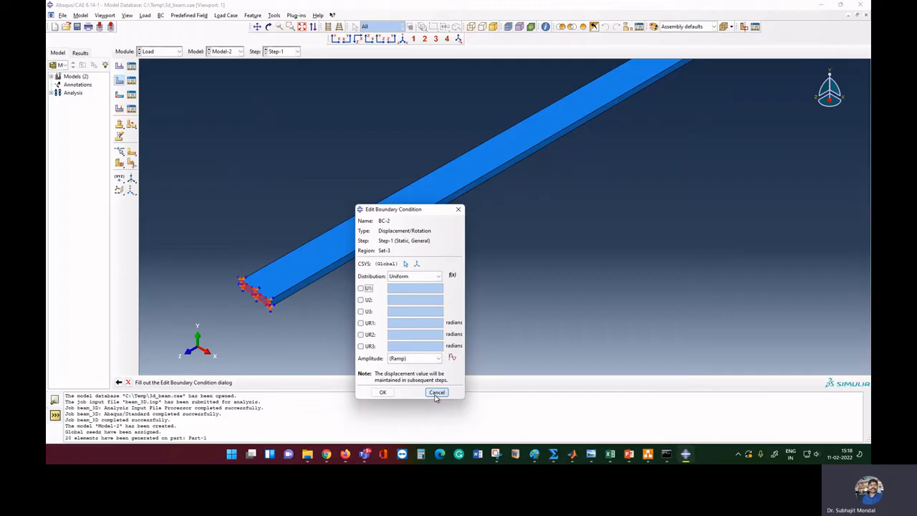
left_click(435, 393)
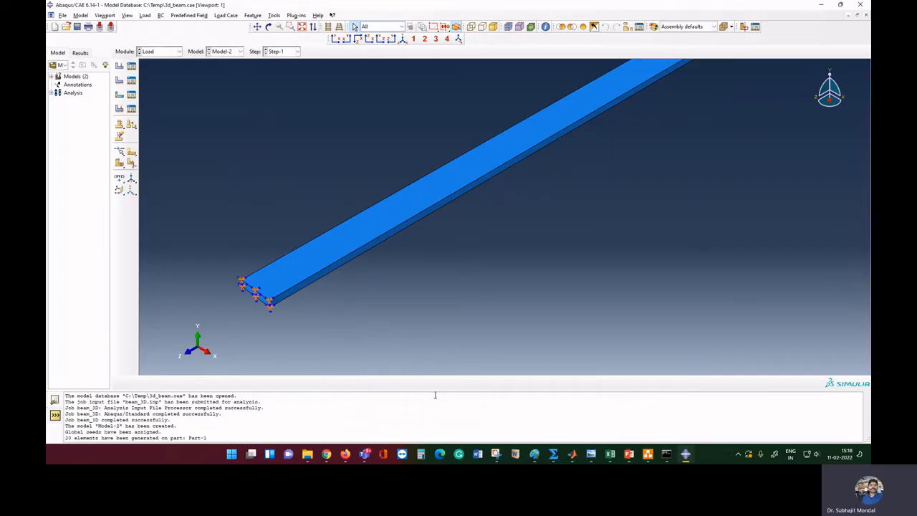
Fit the beam into view and review it in the Part, Property, Assembly and Step modules
left_click(301, 27)
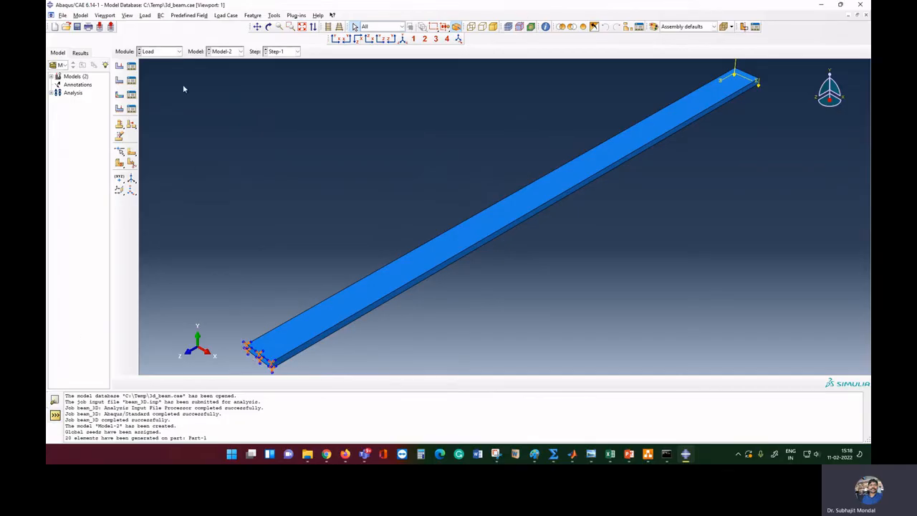
left_click(168, 53)
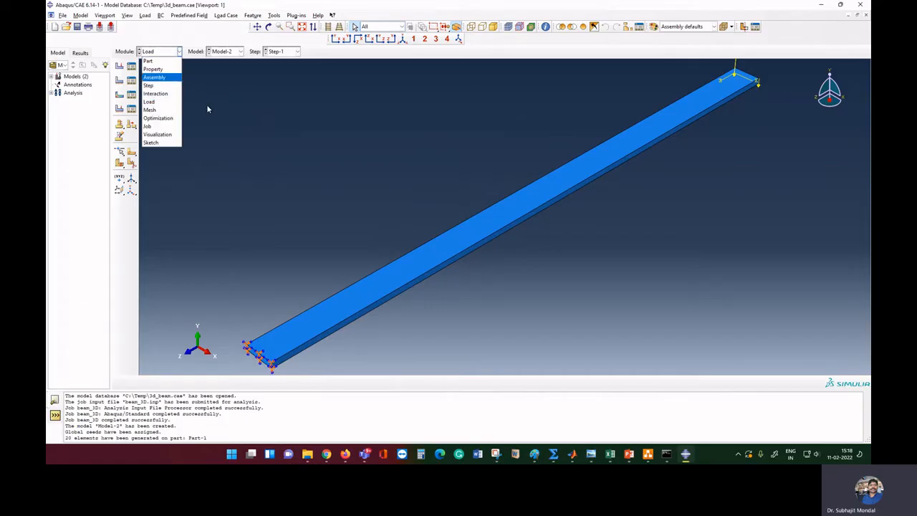
left_click(257, 146)
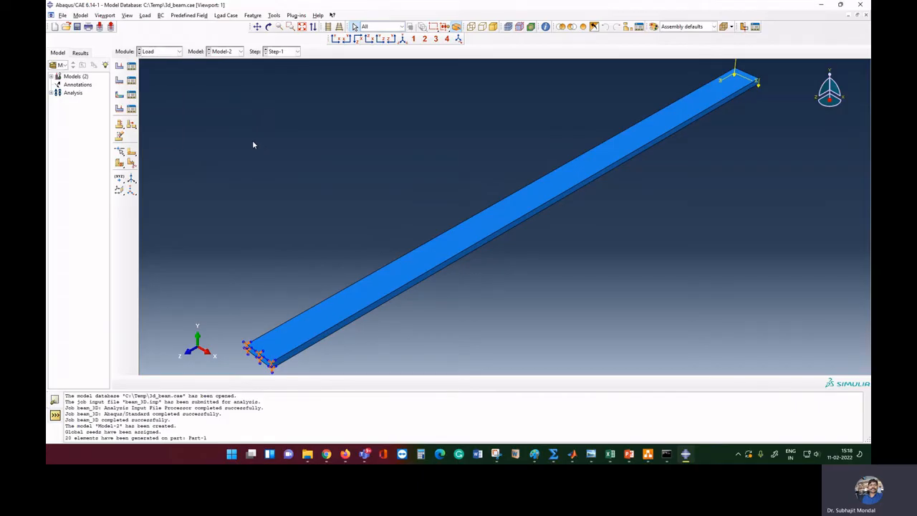
left_click(168, 52)
left_click(152, 60)
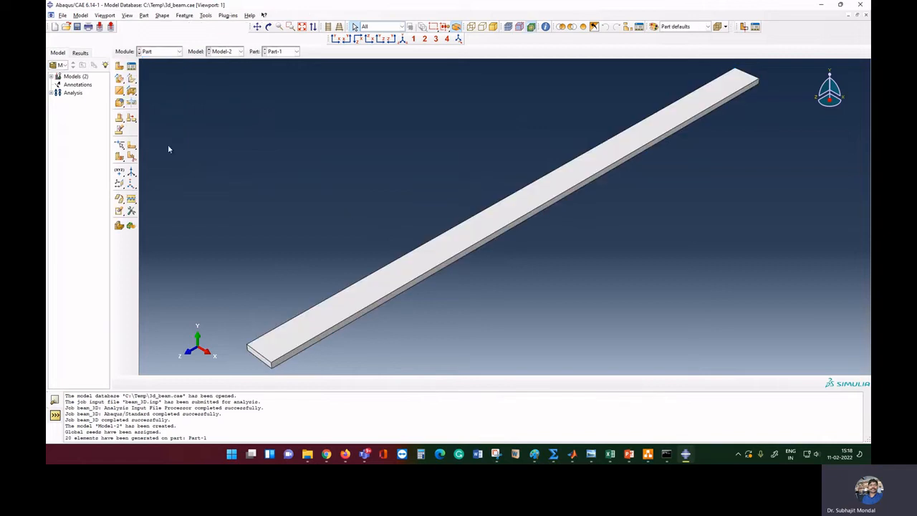
left_click(159, 51)
left_click(161, 71)
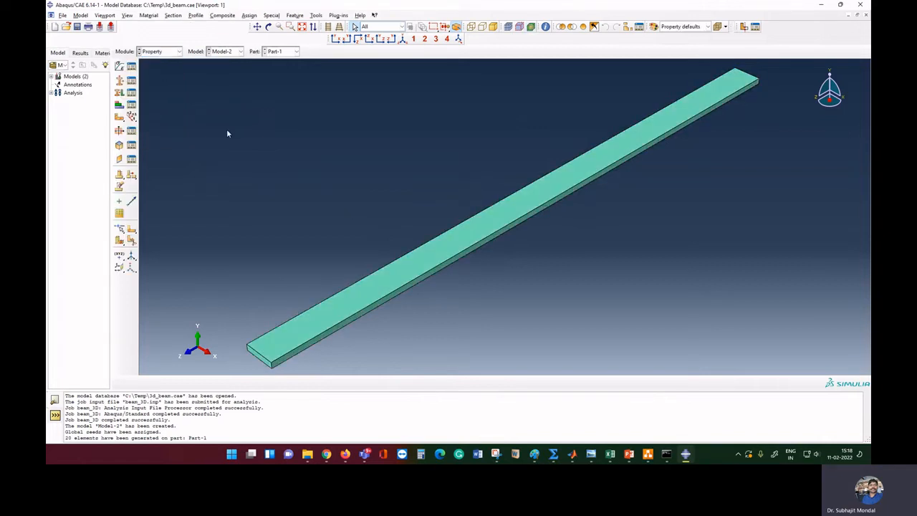
left_click(159, 52)
left_click(154, 77)
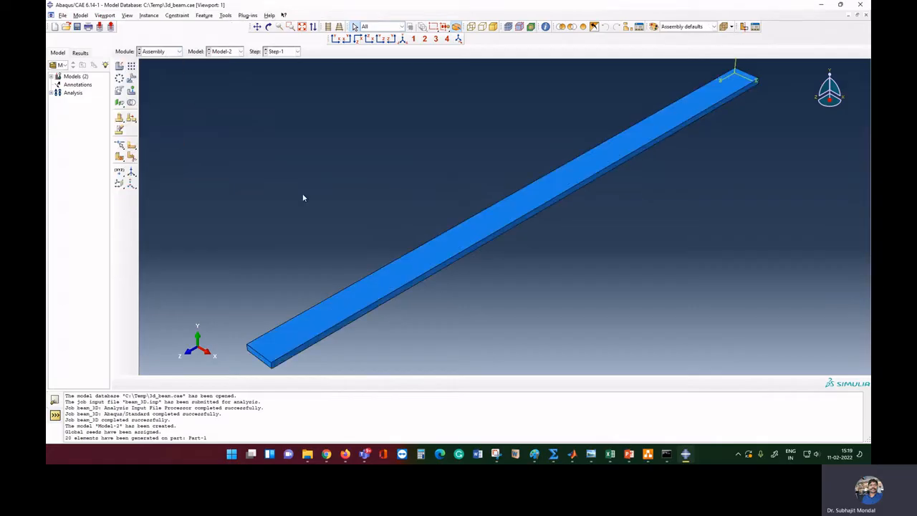
left_click(160, 51)
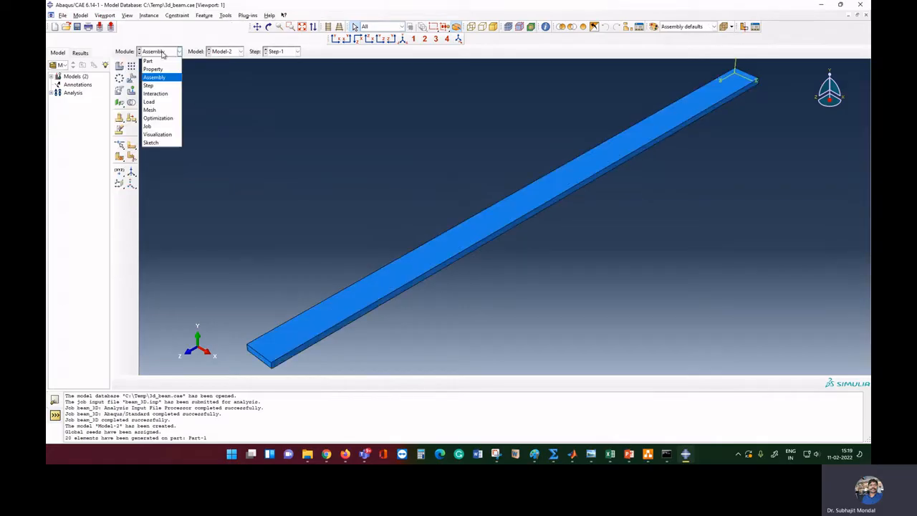
left_click(160, 86)
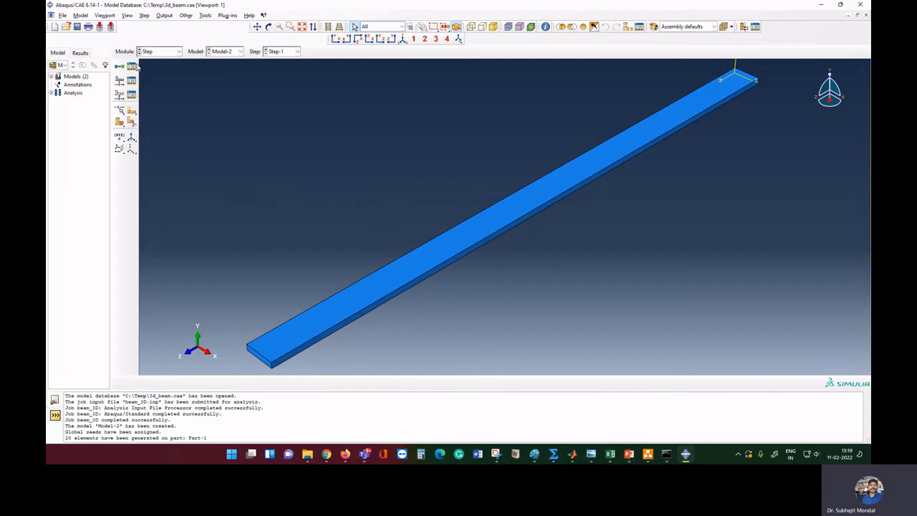
Check the Step Manager, review the Load and Mesh modules, then switch to the Job module
left_click(137, 68)
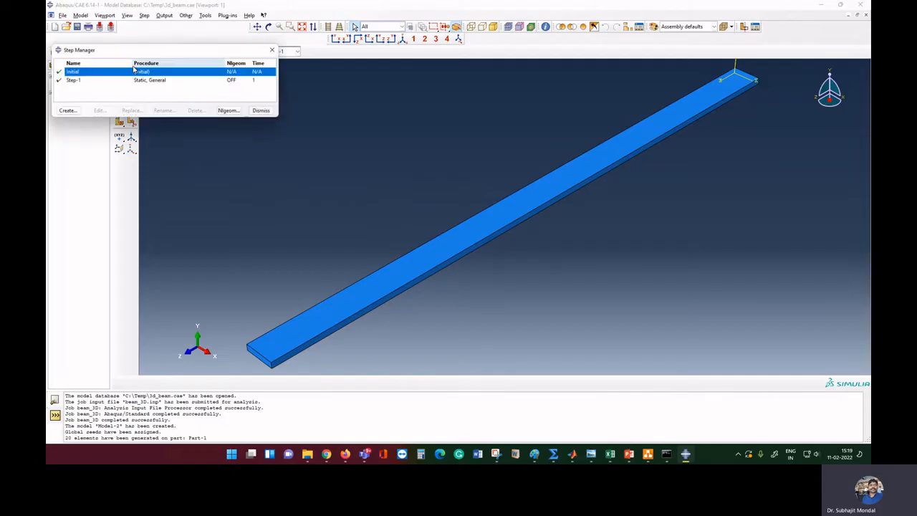
left_click(262, 112)
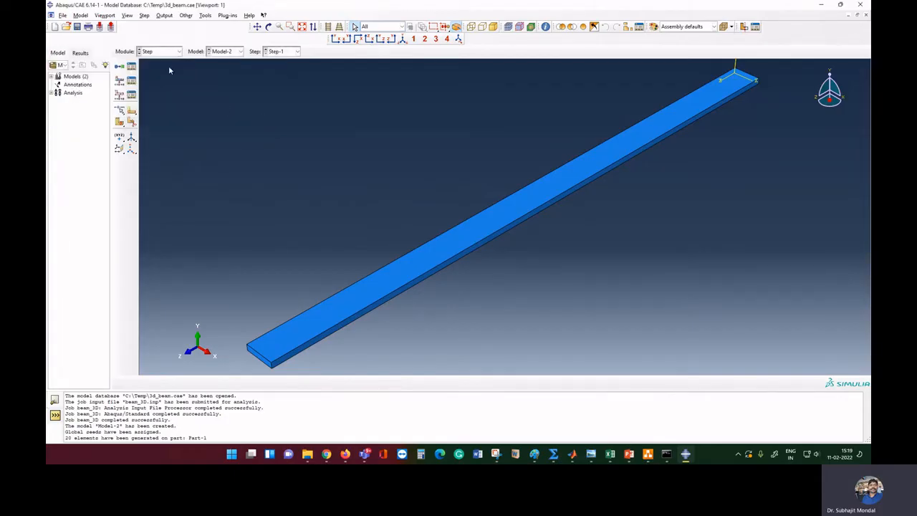
left_click(173, 52)
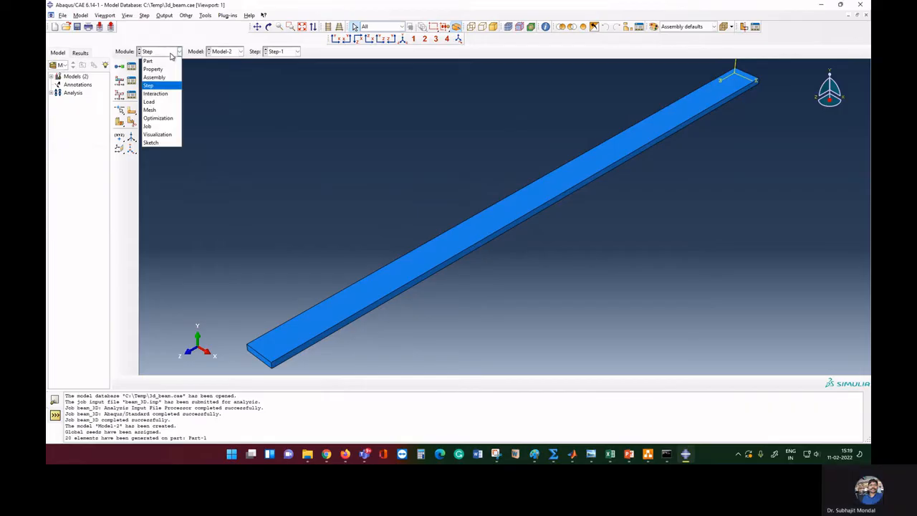
left_click(167, 104)
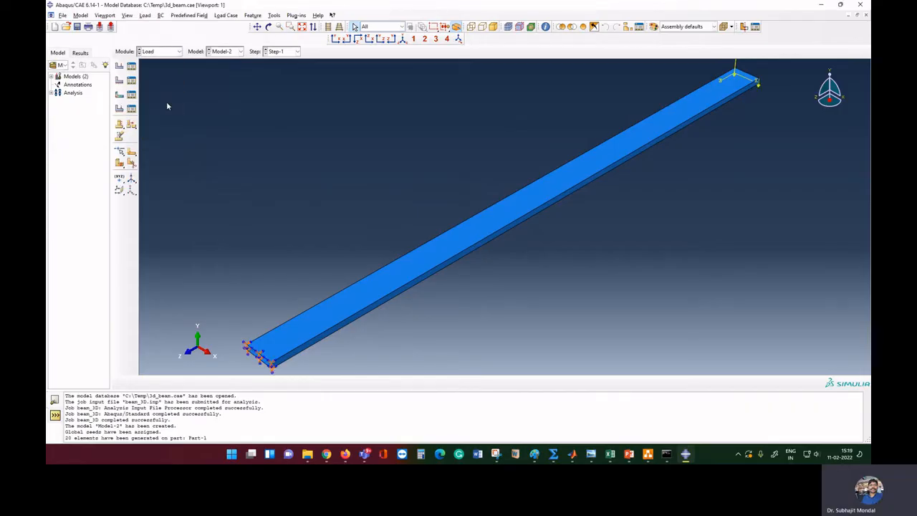
left_click(168, 53)
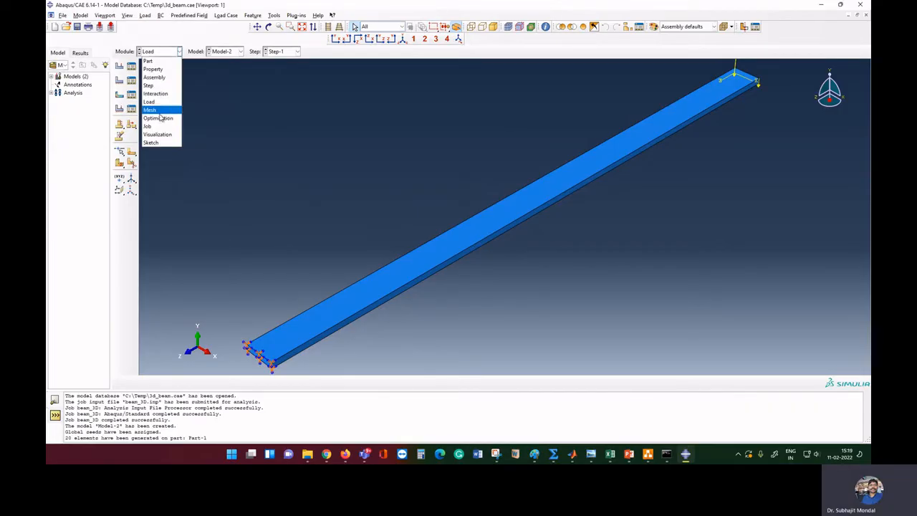
left_click(162, 111)
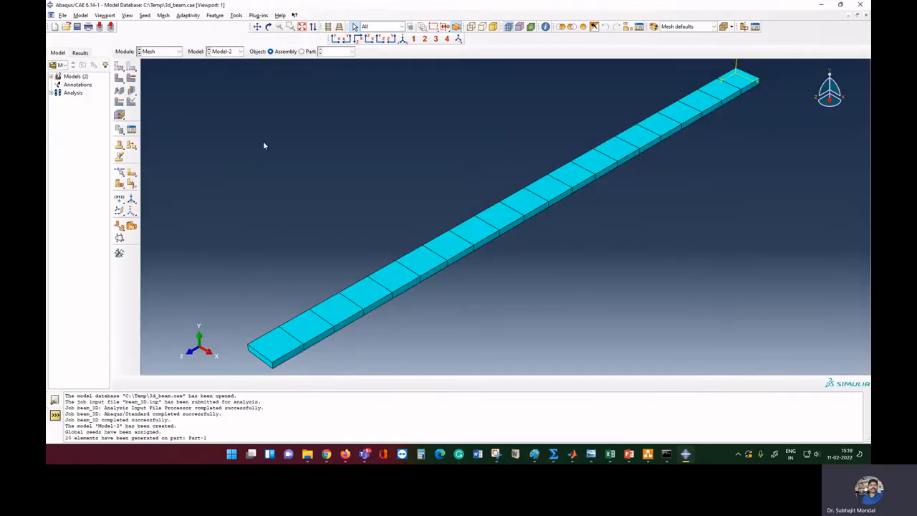
left_click(165, 53)
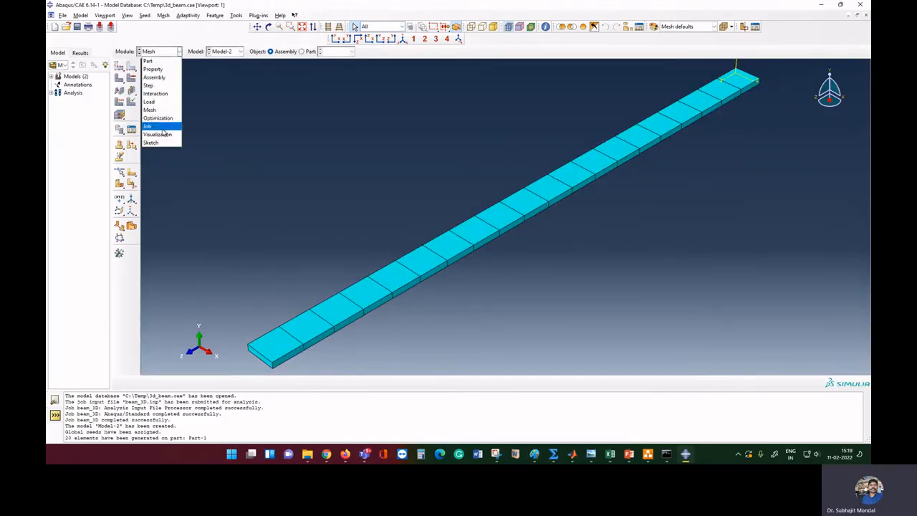
left_click(162, 132)
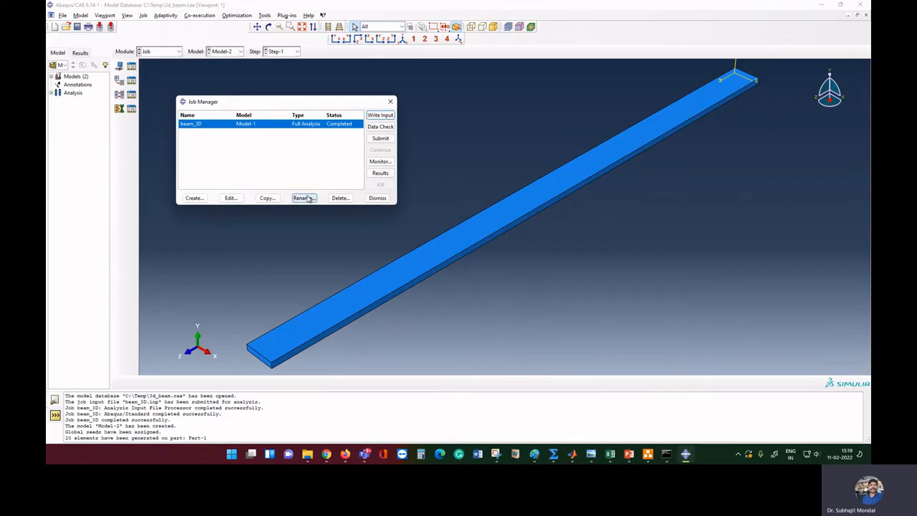
Delete the old beam_3D job from the Job Manager
left_click(340, 198)
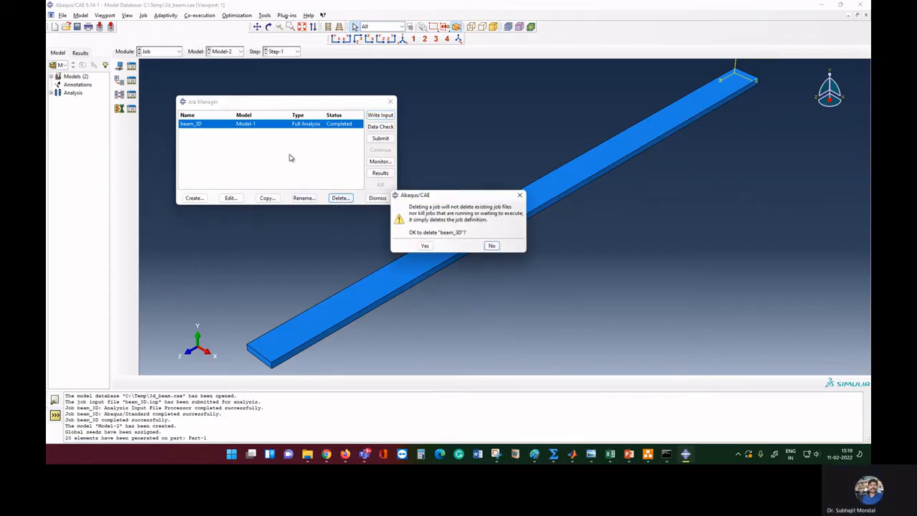
left_click(519, 195)
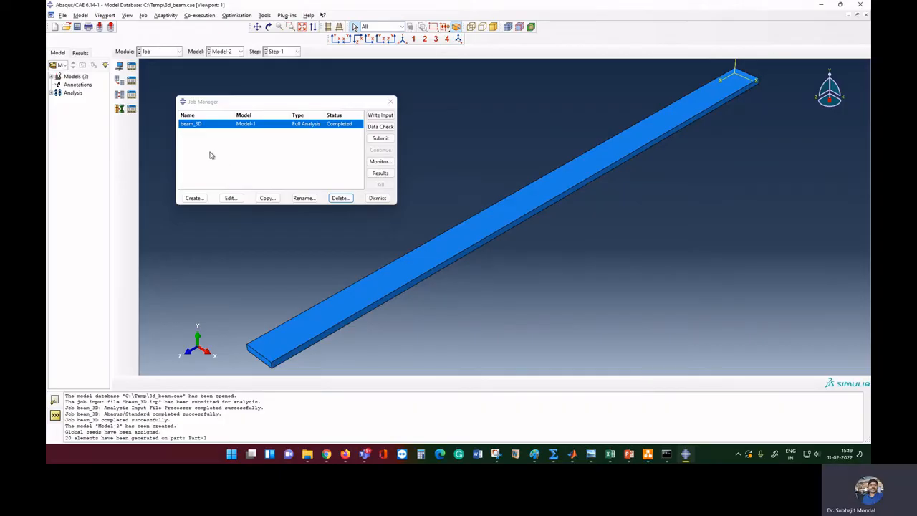
left_click(341, 198)
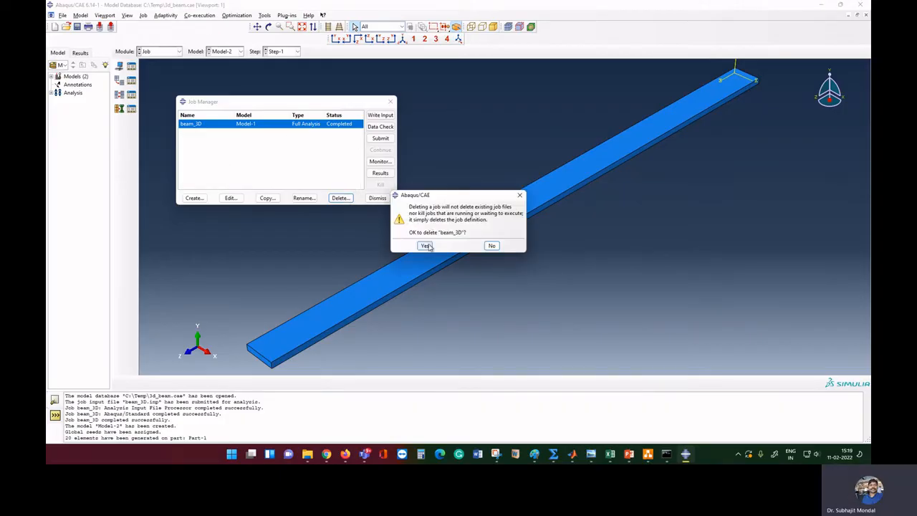
left_click(426, 245)
Create a Full Analysis job named Cant_beam_3d_10N for Model-2
left_click(194, 198)
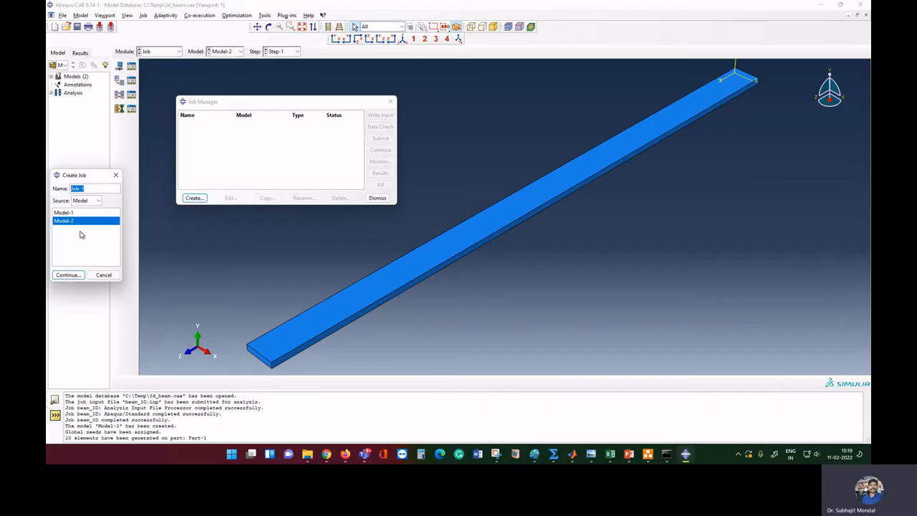
type("beam_")
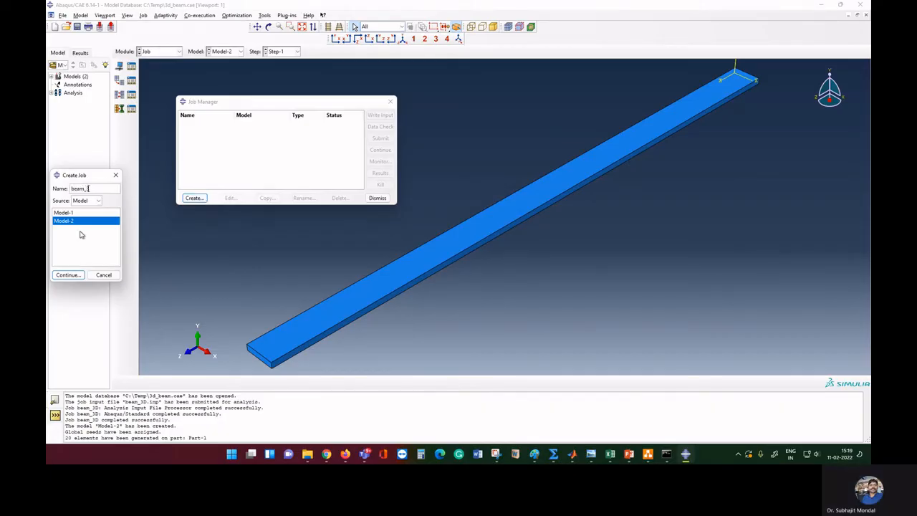
type("3d_10N")
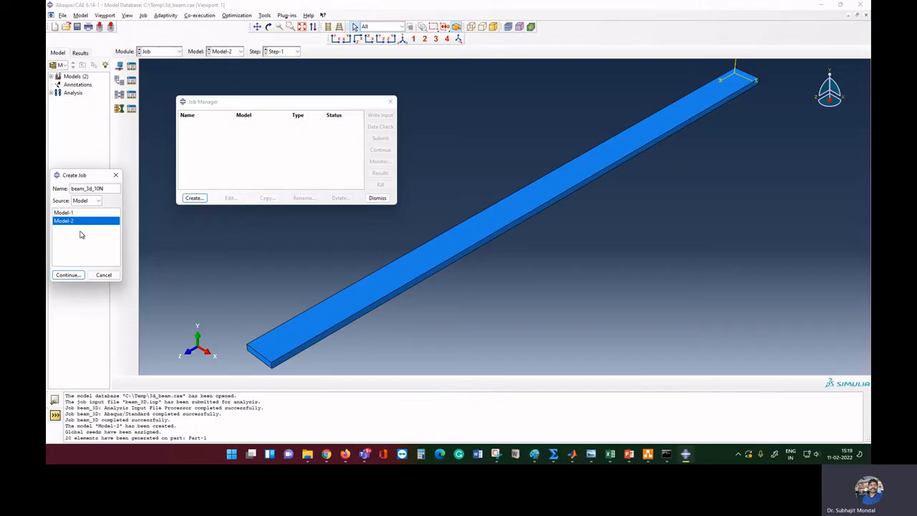
key("Home")
type("Cant_")
left_click(67, 275)
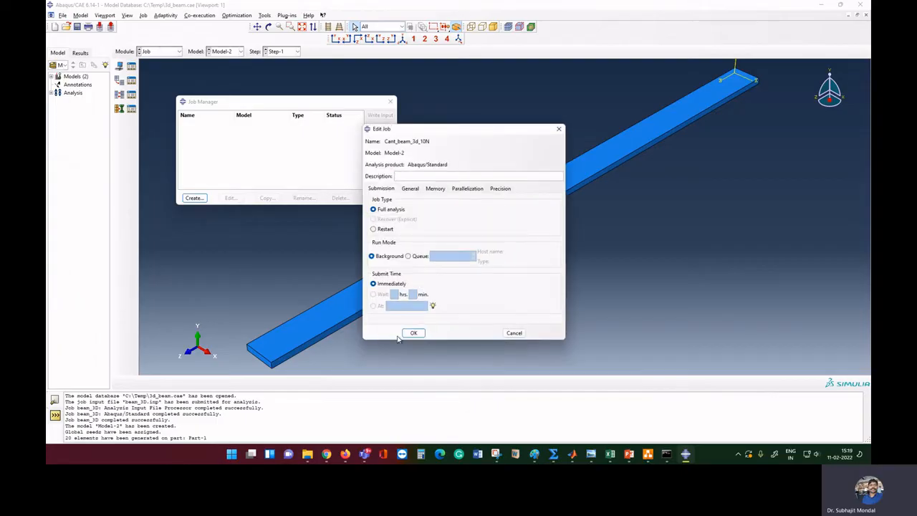
left_click(412, 333)
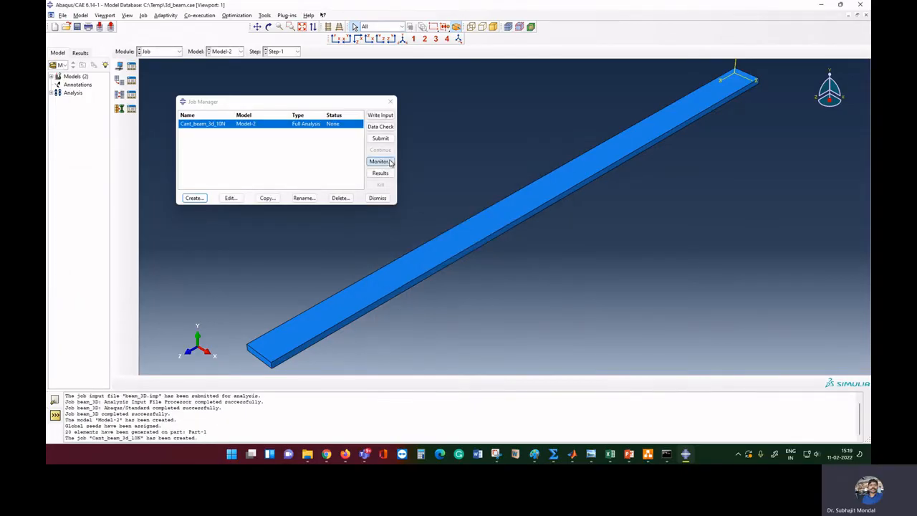
Submit Cant_beam_3d_10N, confirm the monitor shows no errors or warnings, and open its results
left_click(380, 138)
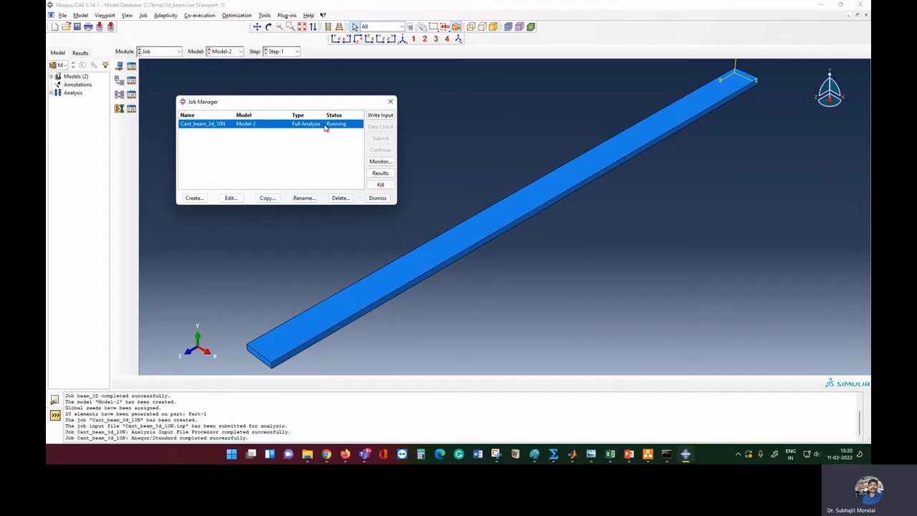
left_click(380, 162)
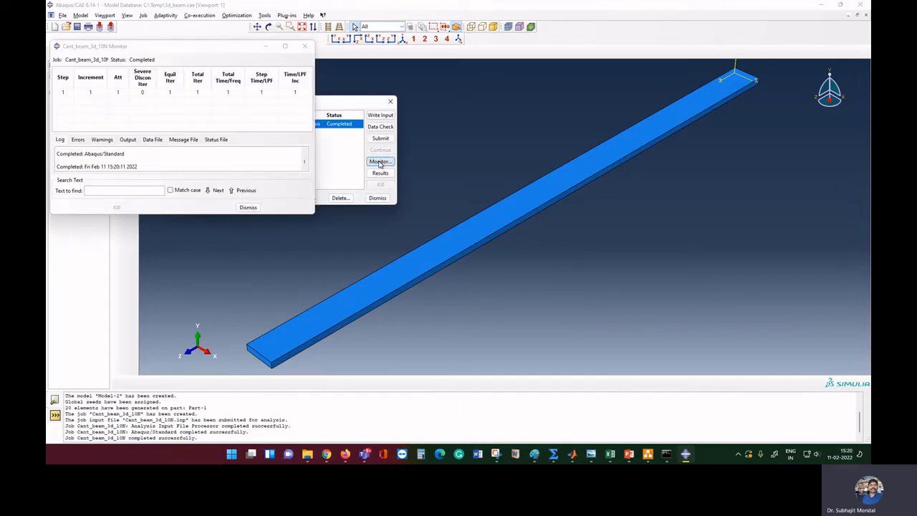
left_click(77, 140)
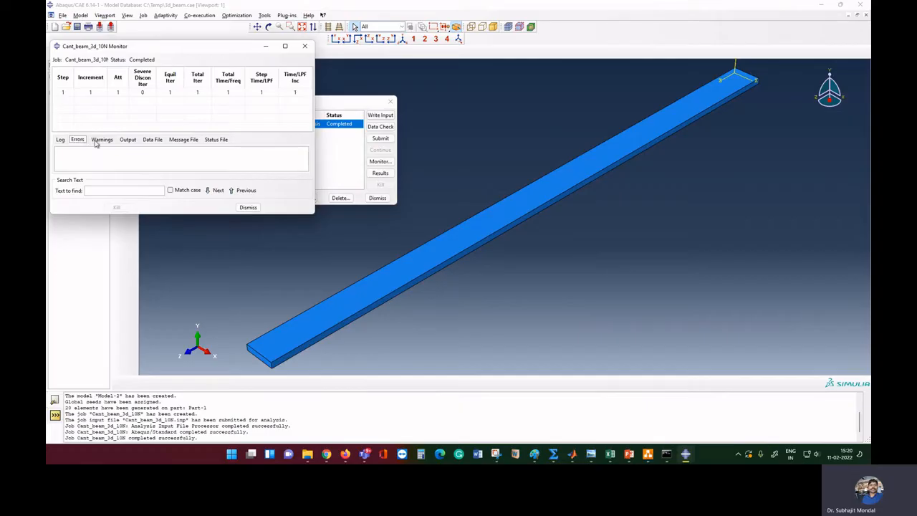
left_click(103, 142)
left_click(248, 208)
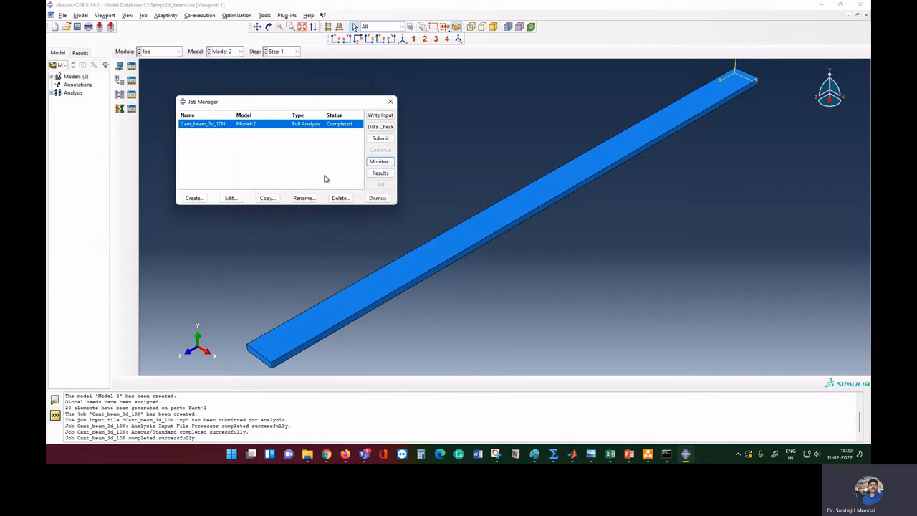
left_click(381, 173)
left_click(380, 174)
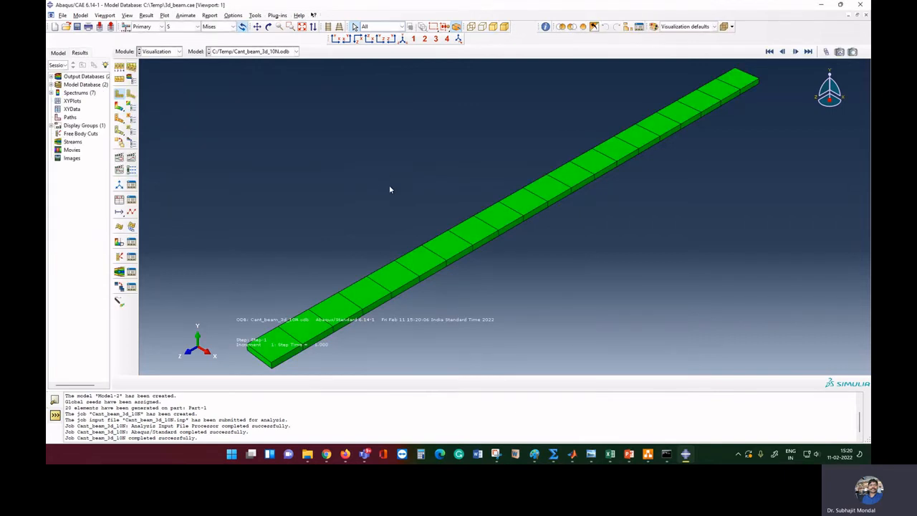
Plot the displacement U contour with its vertical U2 component, then return Model-2 to the Mesh module
left_click(179, 52)
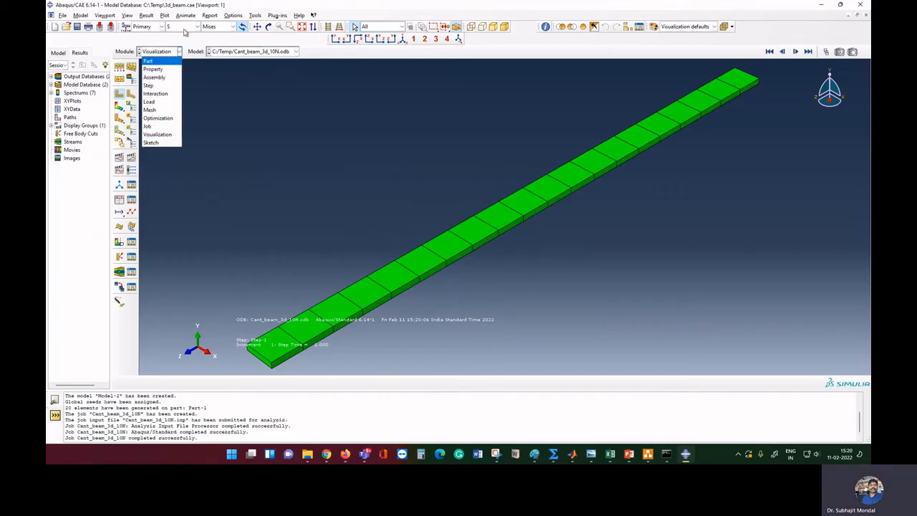
left_click(157, 134)
left_click(197, 26)
left_click(173, 103)
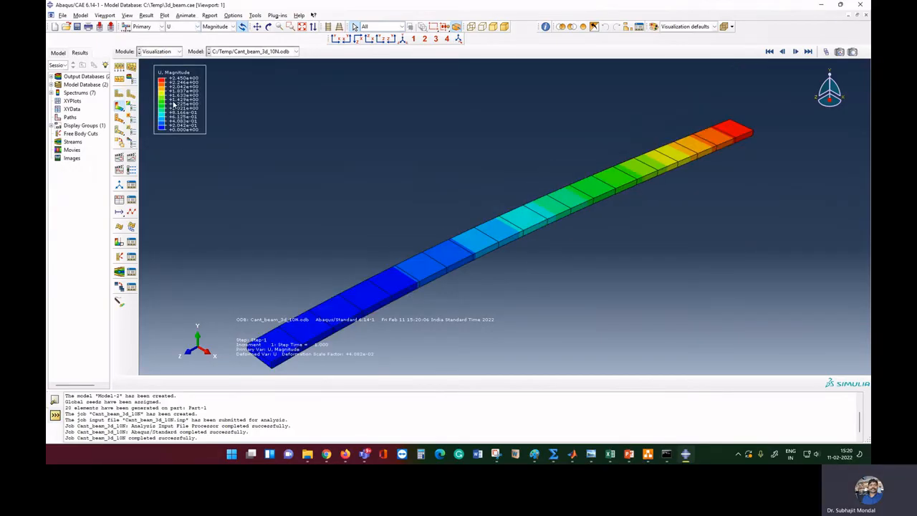
left_click(212, 27)
left_click(210, 53)
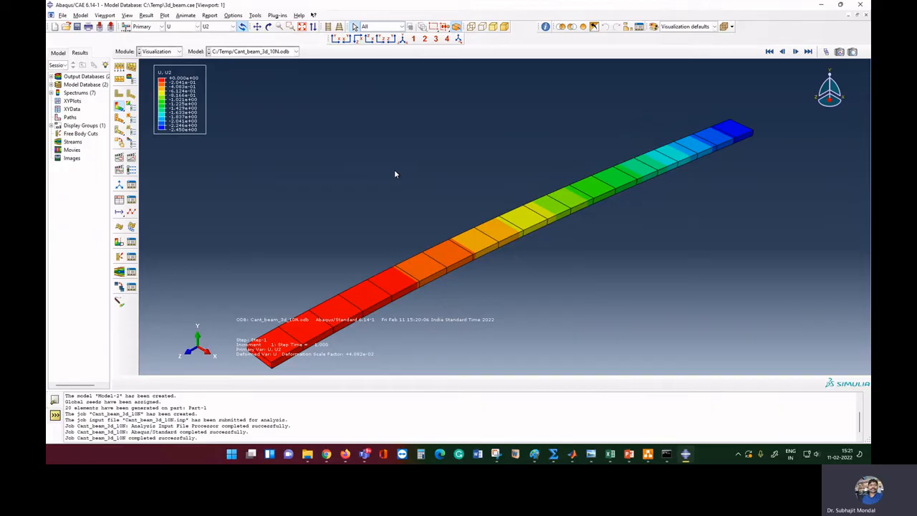
left_click(169, 53)
left_click(159, 110)
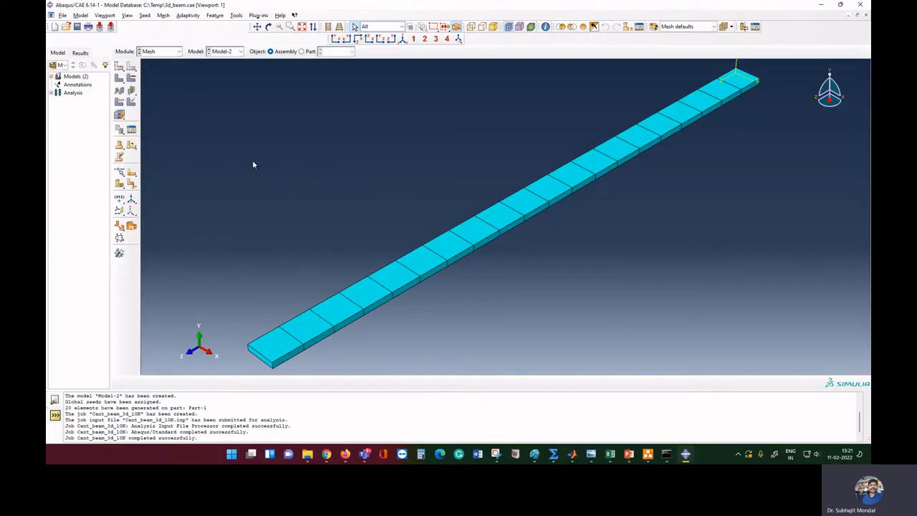
Set Part-1's global seed size to 0.01 on the part itself, deleting the old mesh
scroll(252, 165, "down", 1)
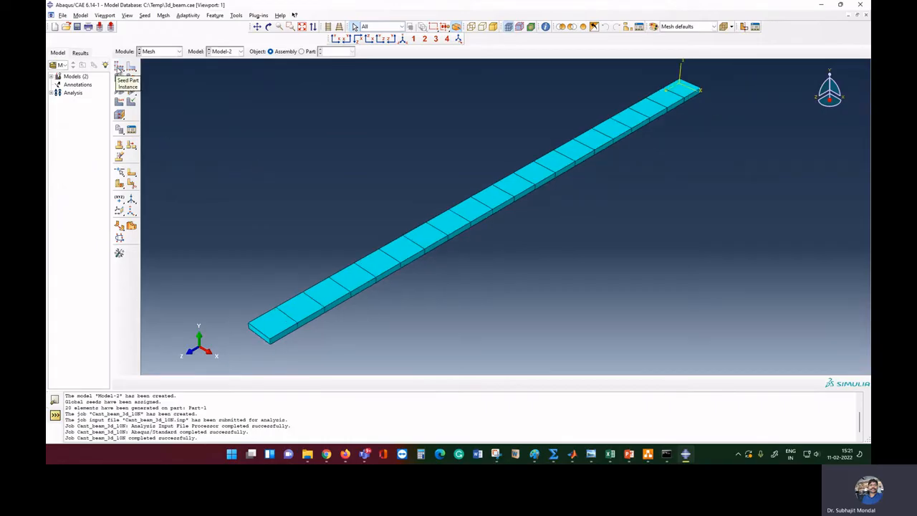
left_click(119, 67)
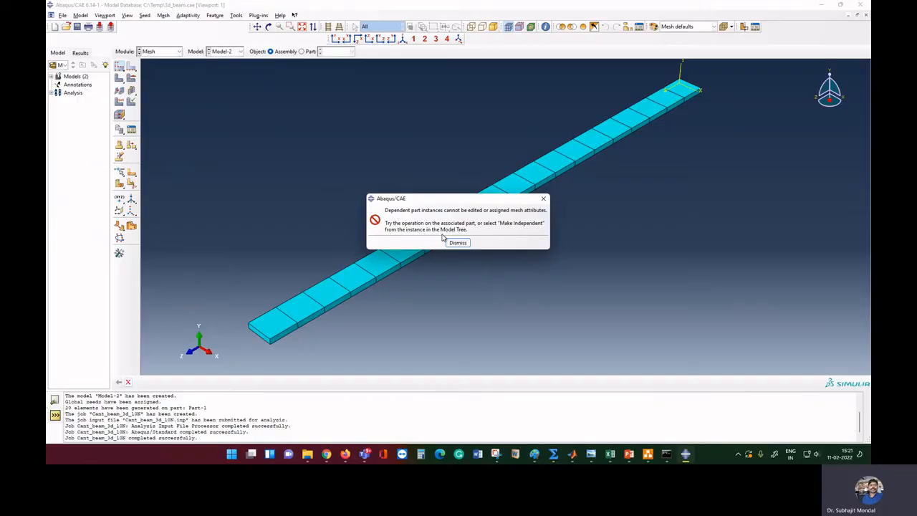
left_click(458, 243)
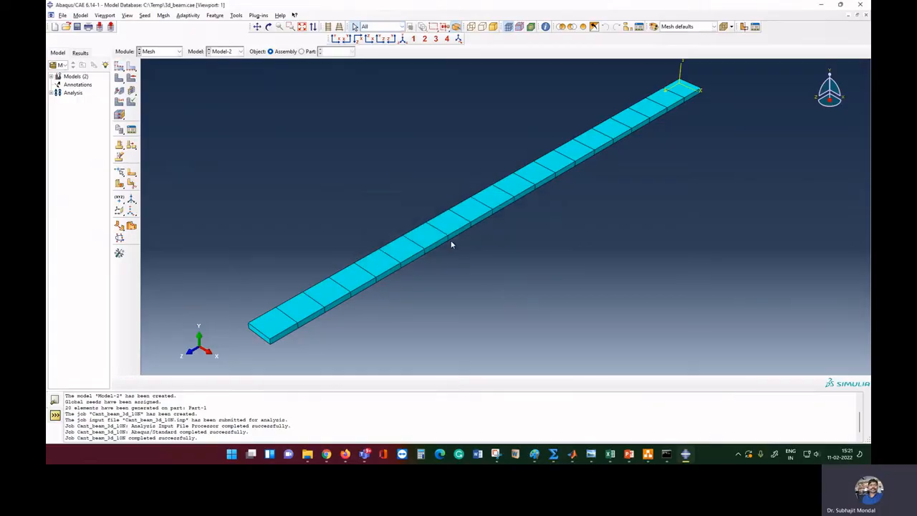
left_click(308, 52)
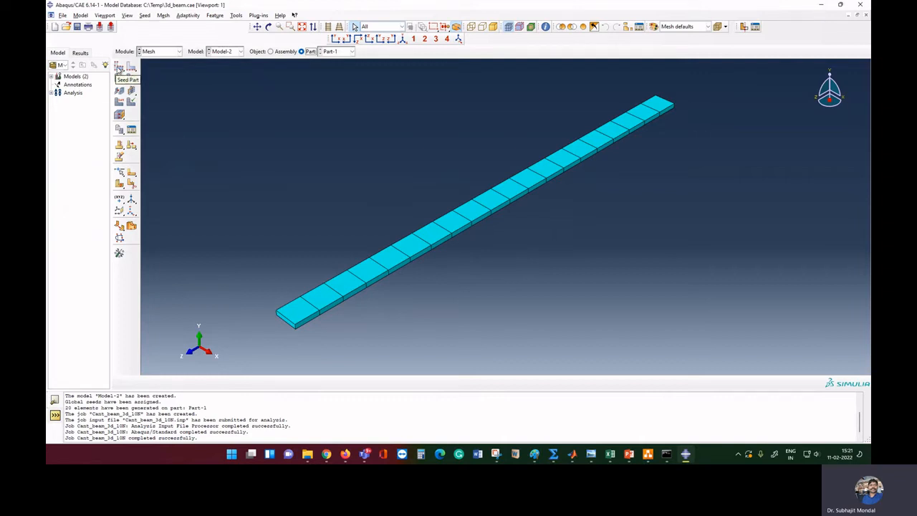
left_click(119, 67)
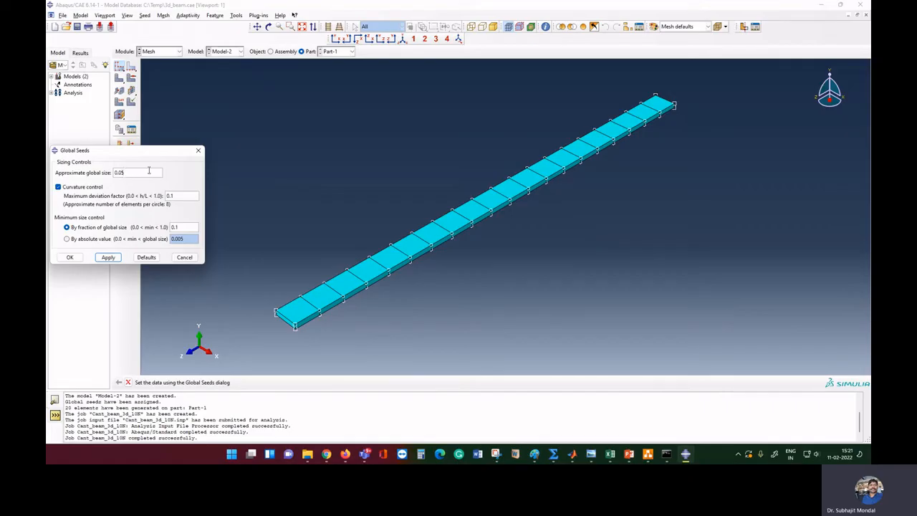
key("BackSpace")
type("1")
left_click(108, 257)
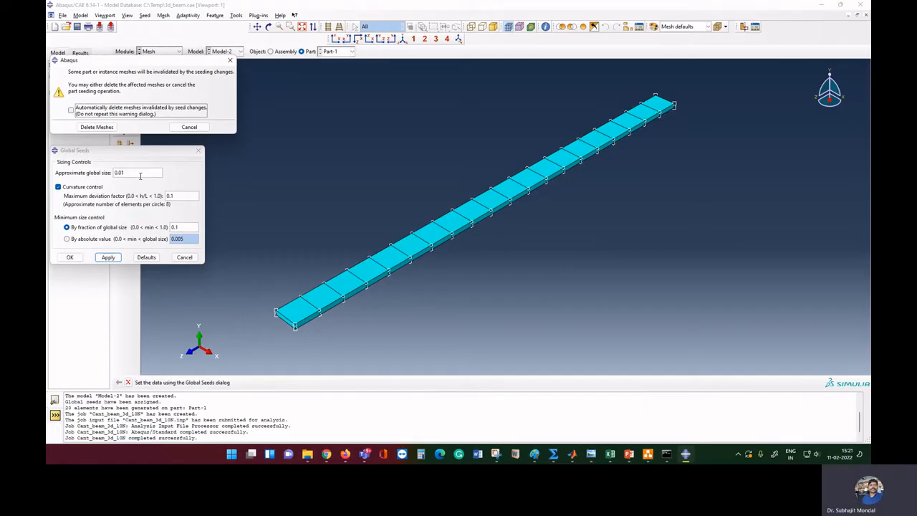
left_click(95, 127)
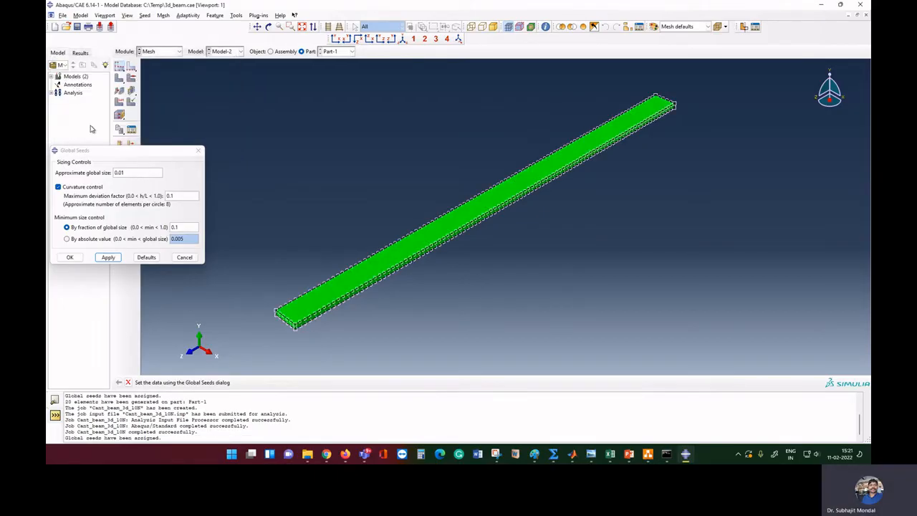
left_click(70, 257)
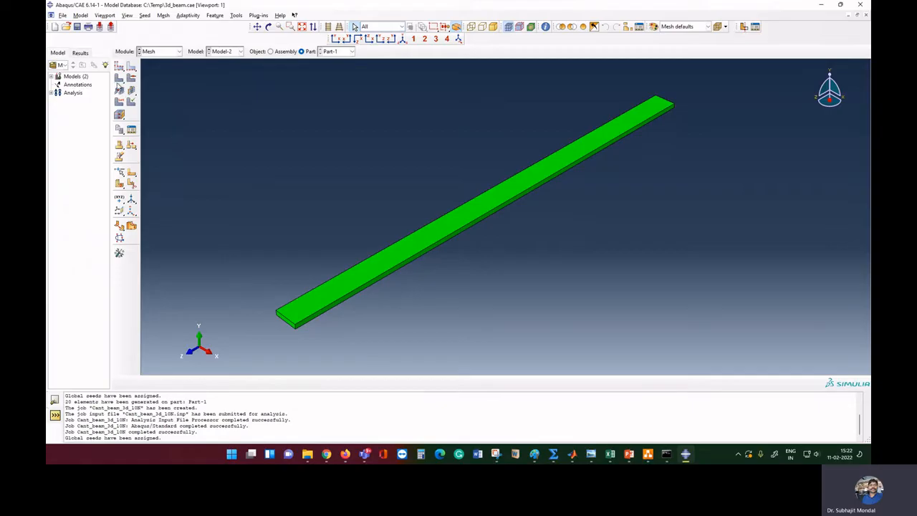
Mesh Part-1 with the new seeds into 500 elements
left_click(119, 80)
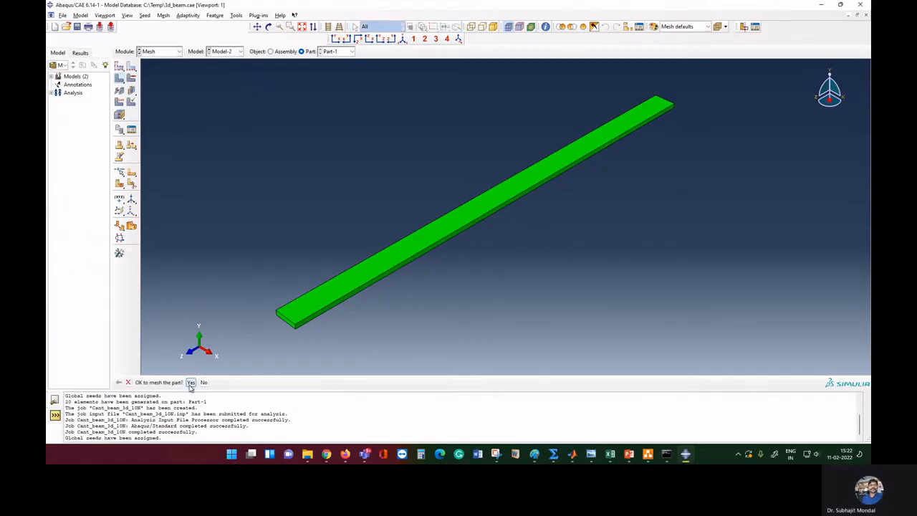
left_click(191, 382)
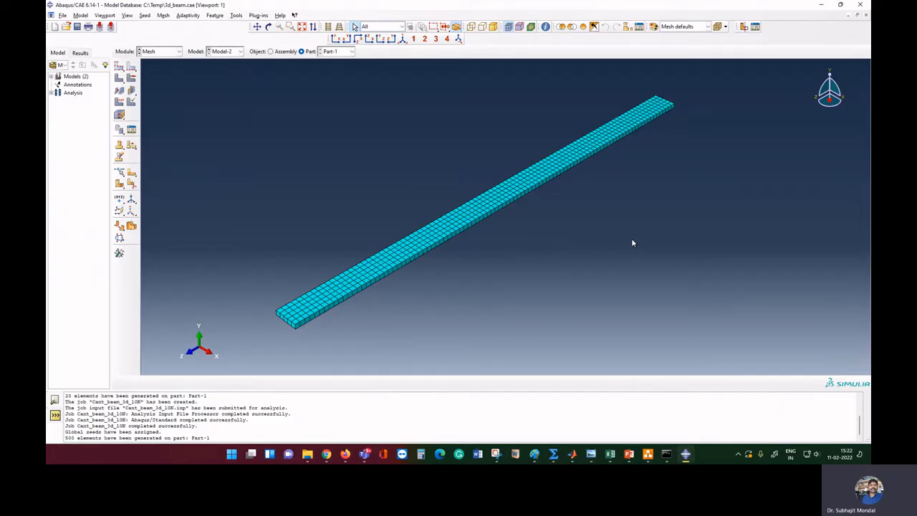
left_click(177, 52)
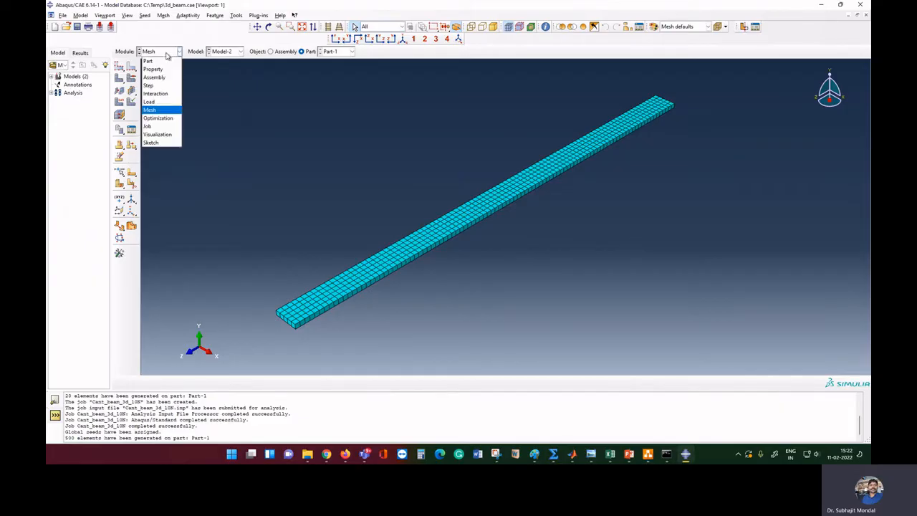
Resubmit the Cant_beam_3d_10N job in the Job module, overwriting its existing files
left_click(158, 103)
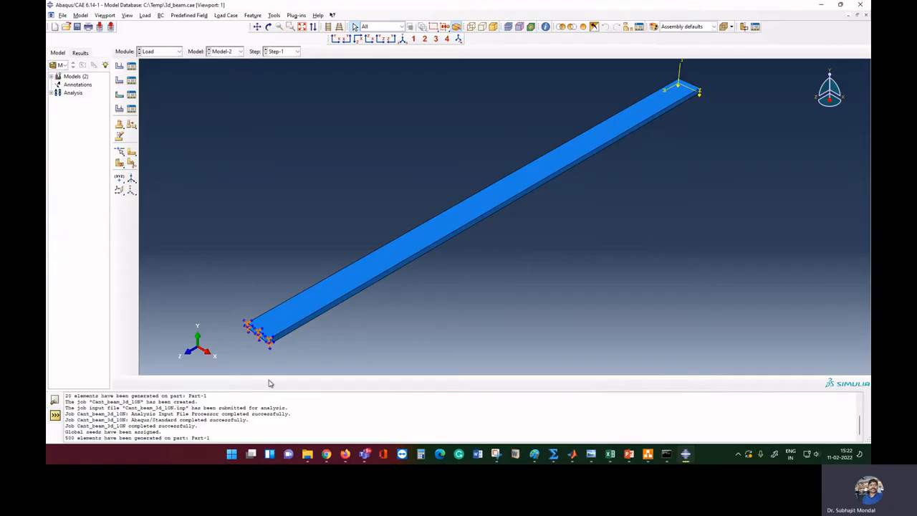
left_click(176, 53)
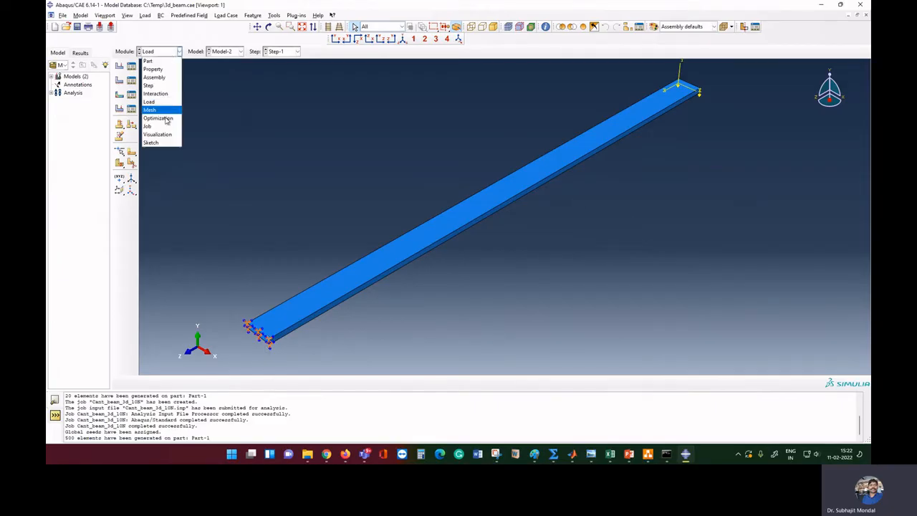
left_click(165, 124)
left_click(131, 65)
left_click(377, 140)
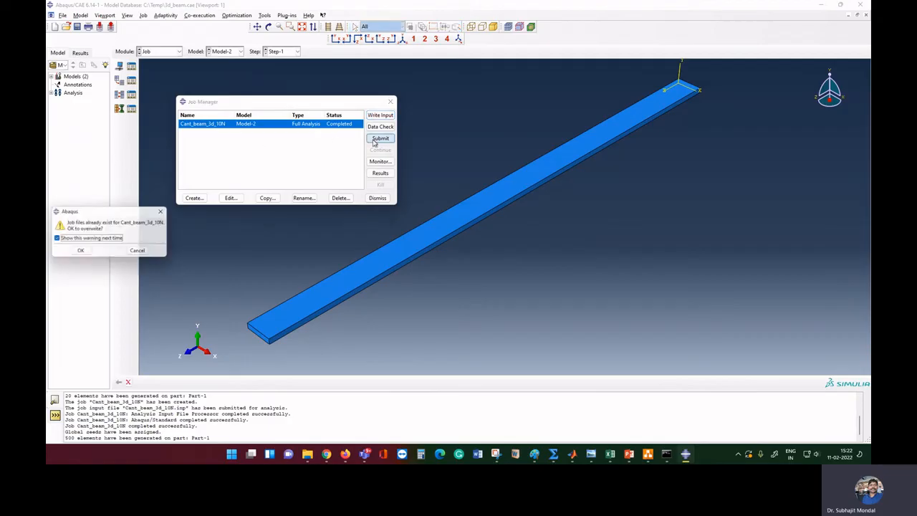
left_click(92, 256)
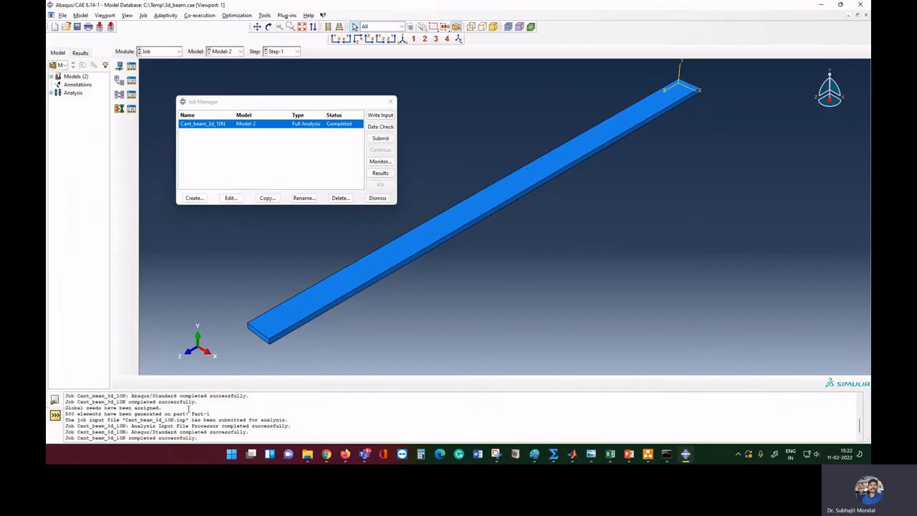
Compare the 20-element and 500-element mesh messages, then load the finished job's results
scroll(190, 414, "up", 2)
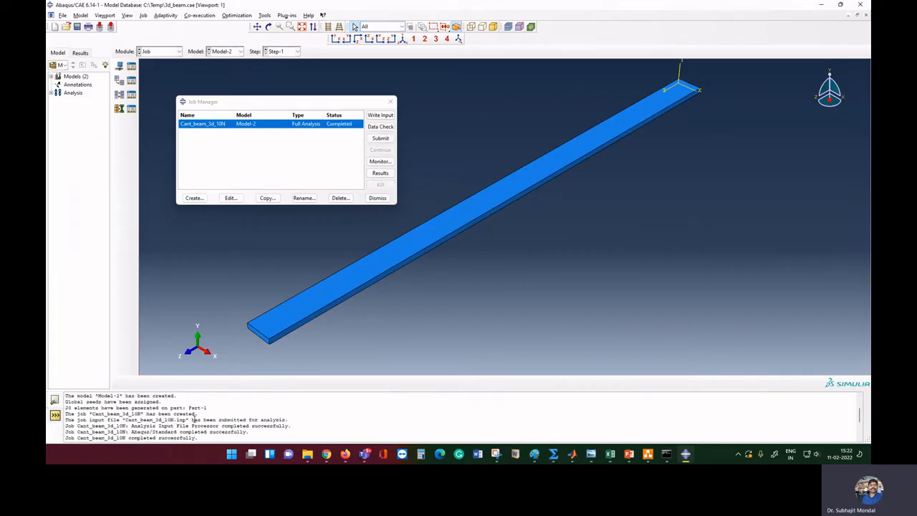
left_click_drag(64, 406, 221, 409)
scroll(221, 409, "down", 1)
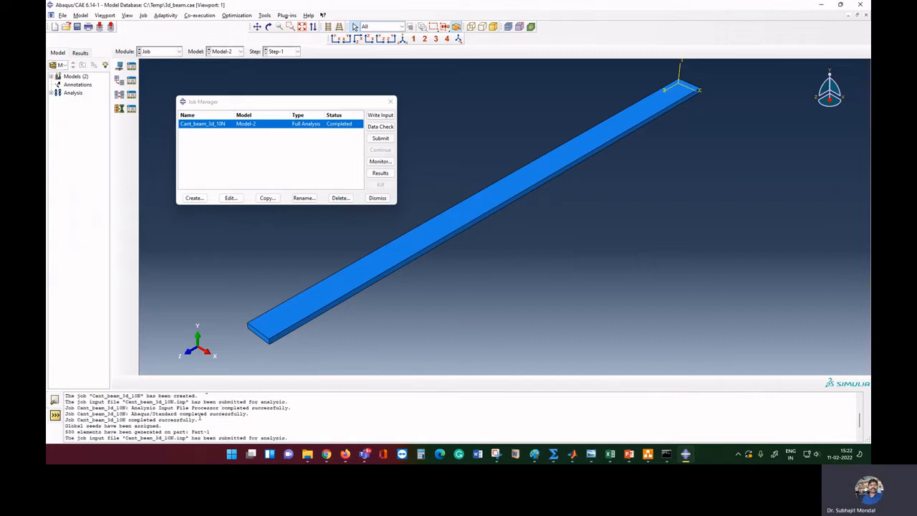
left_click_drag(64, 432, 225, 431)
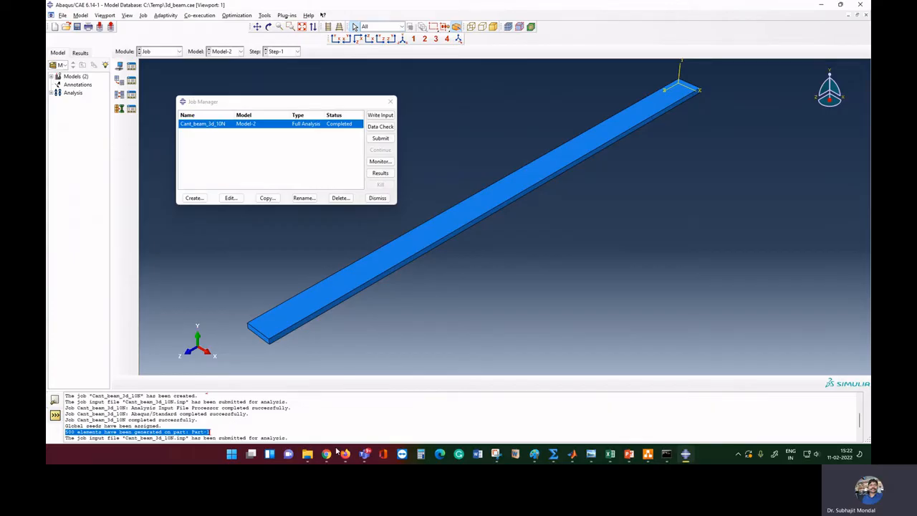
left_click(380, 173)
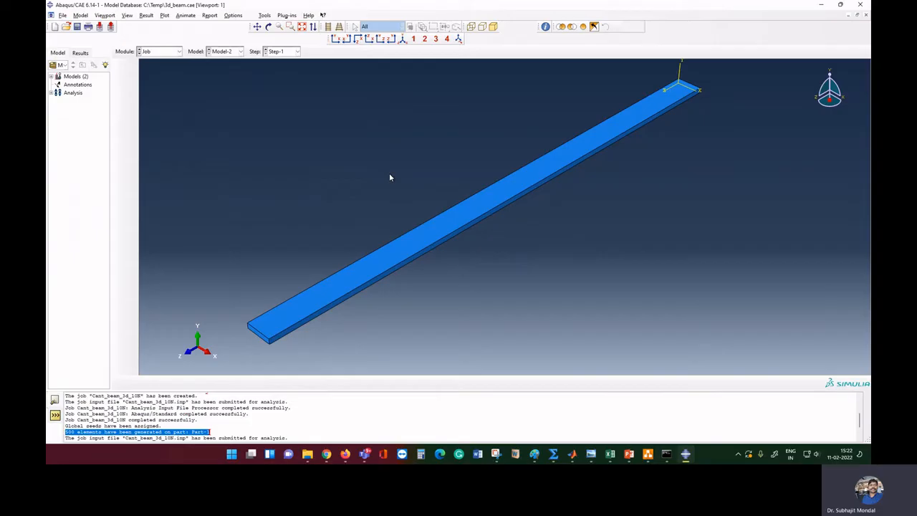
Show the refined beam's U displacement contour as the U2 component, then switch back to the Mesh module
left_click(192, 27)
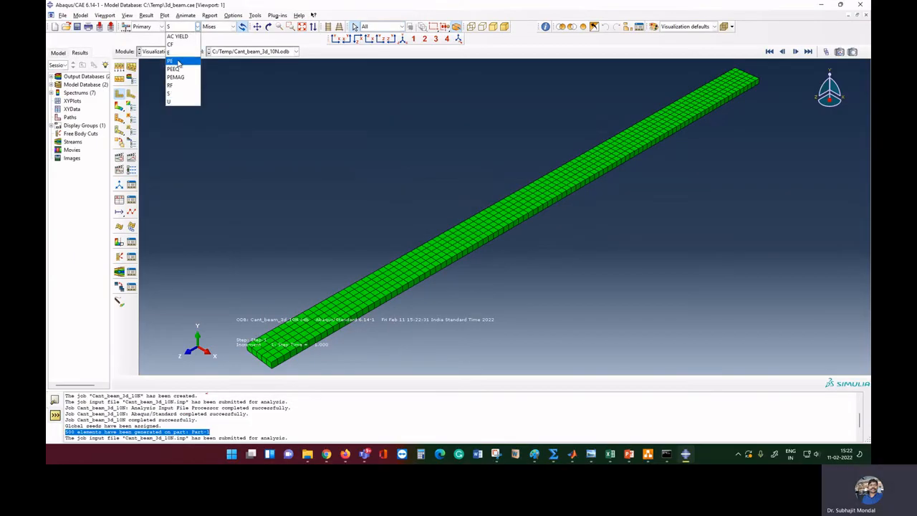
left_click(179, 101)
left_click(217, 27)
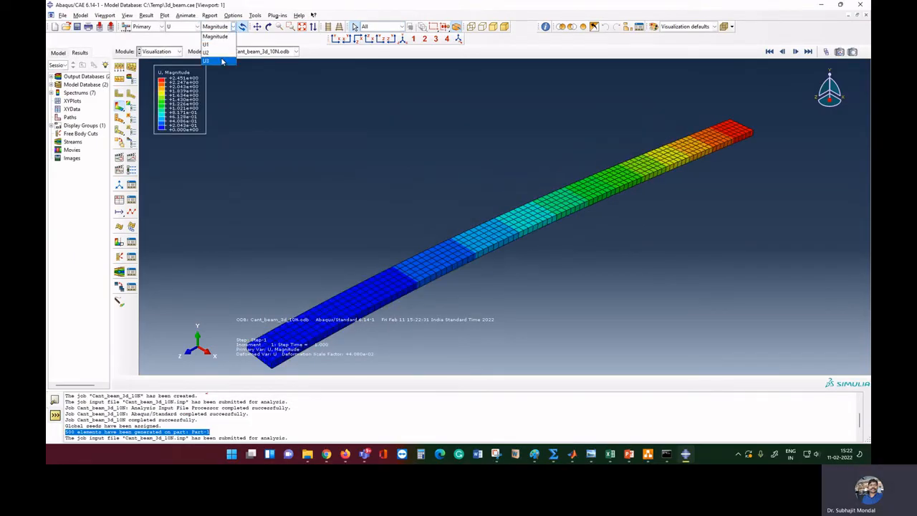
left_click(207, 52)
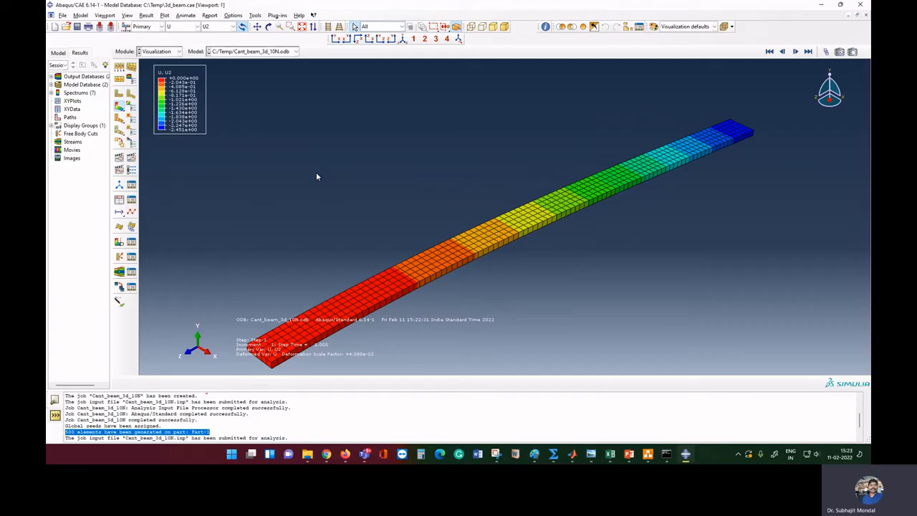
left_click(178, 51)
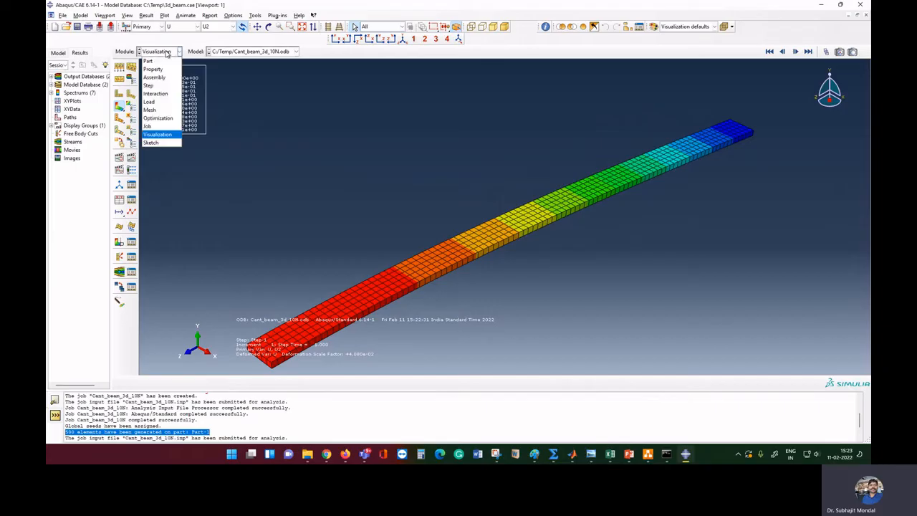
left_click(167, 111)
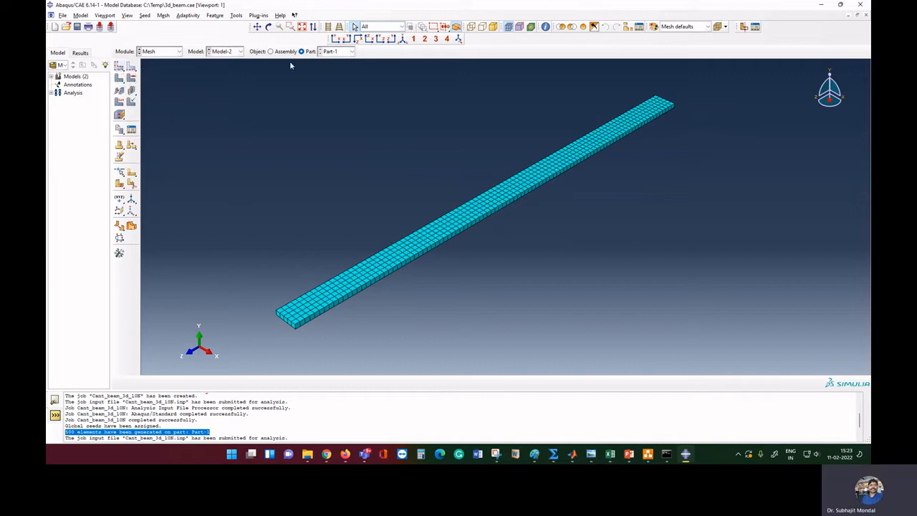
Reseed Part-1 with a 0.001 global size, delete the old mesh, and mesh it into 500000 elements
left_click(120, 69)
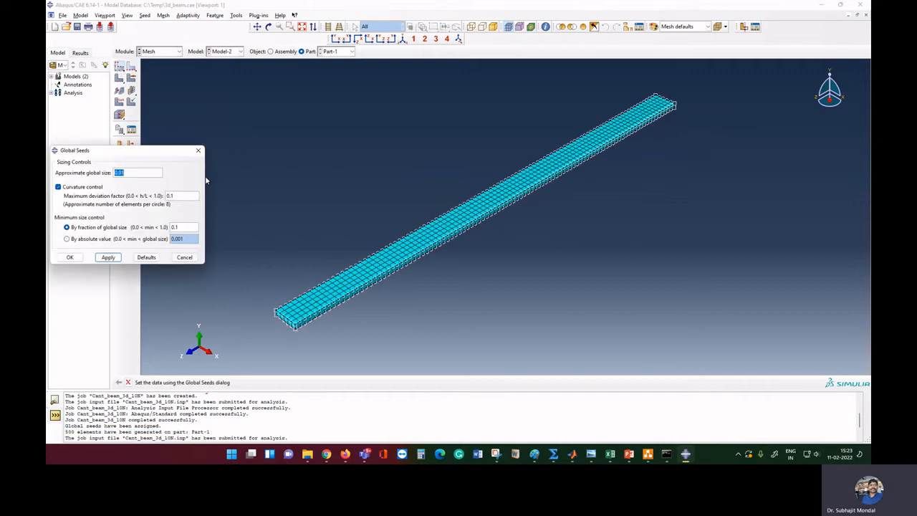
left_click(121, 173)
type("0")
left_click(108, 256)
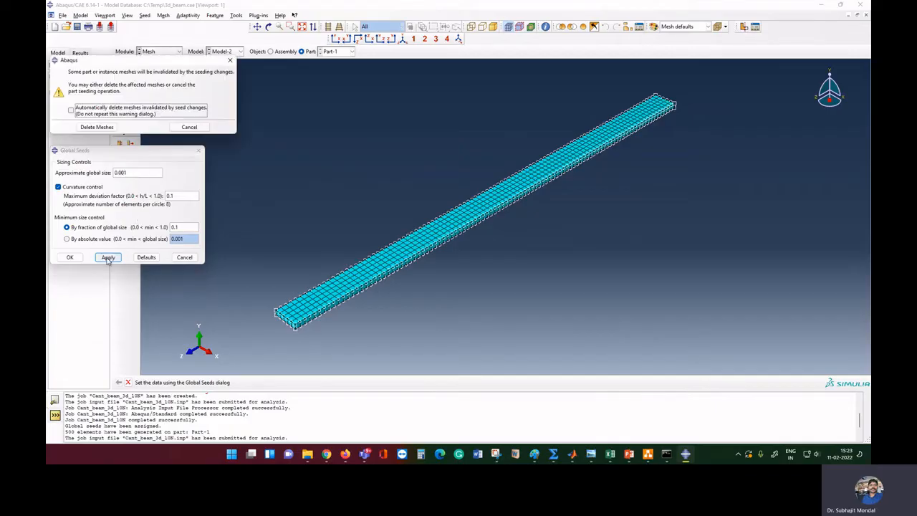
left_click(99, 127)
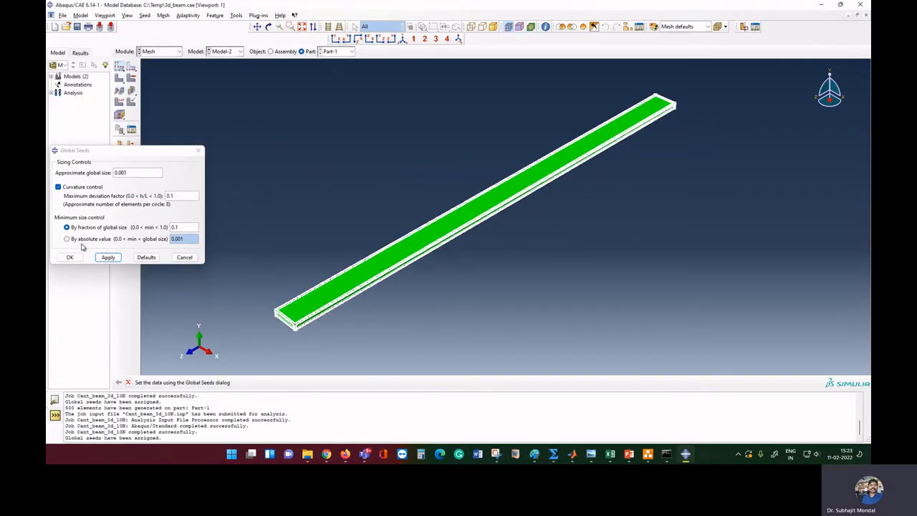
left_click(71, 257)
left_click(119, 77)
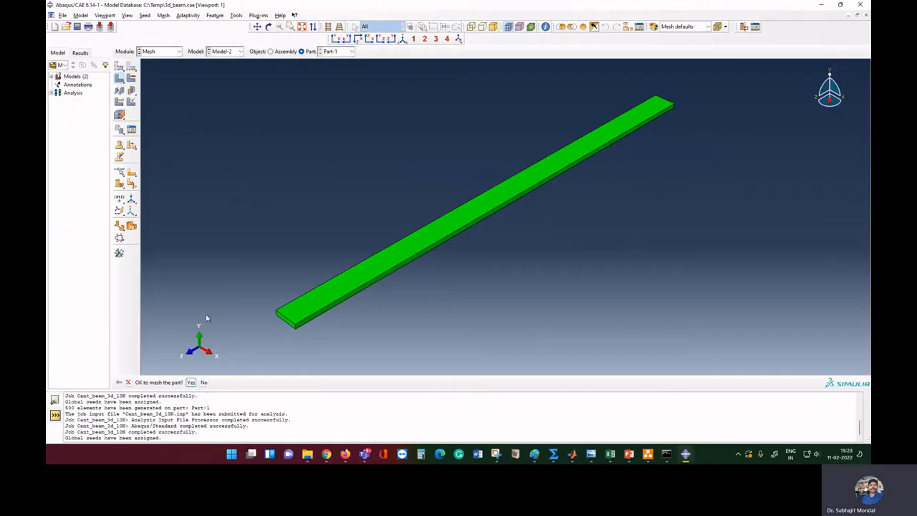
left_click(191, 383)
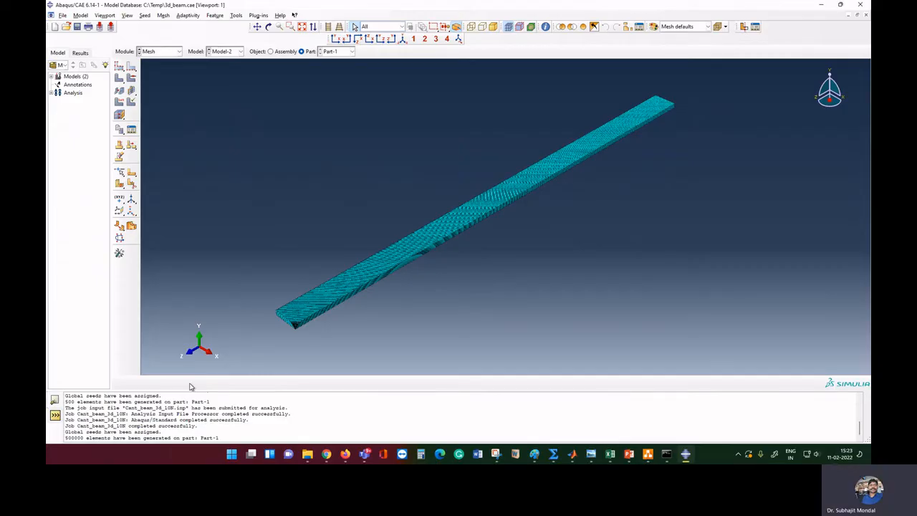
left_click(161, 52)
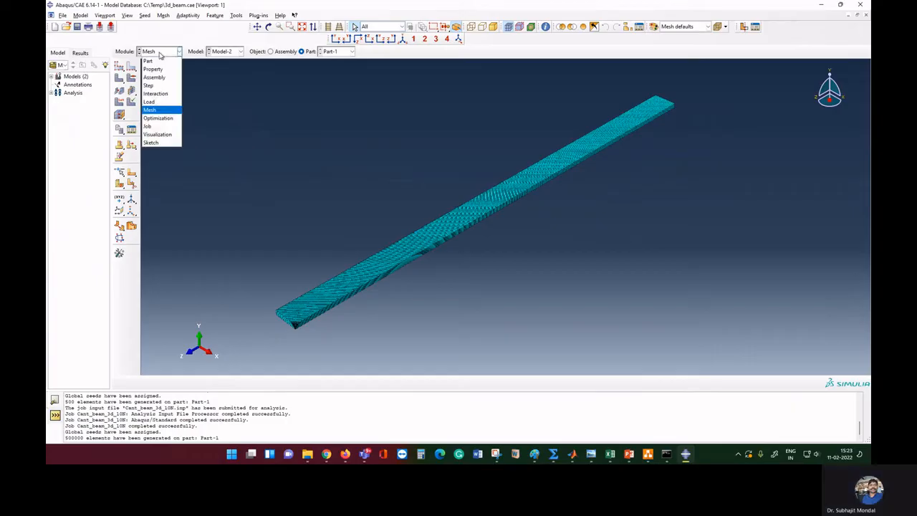
Switch to the Job module and resubmit Cant_beam_3d_10N, allowing its old files to be overwritten
left_click(157, 127)
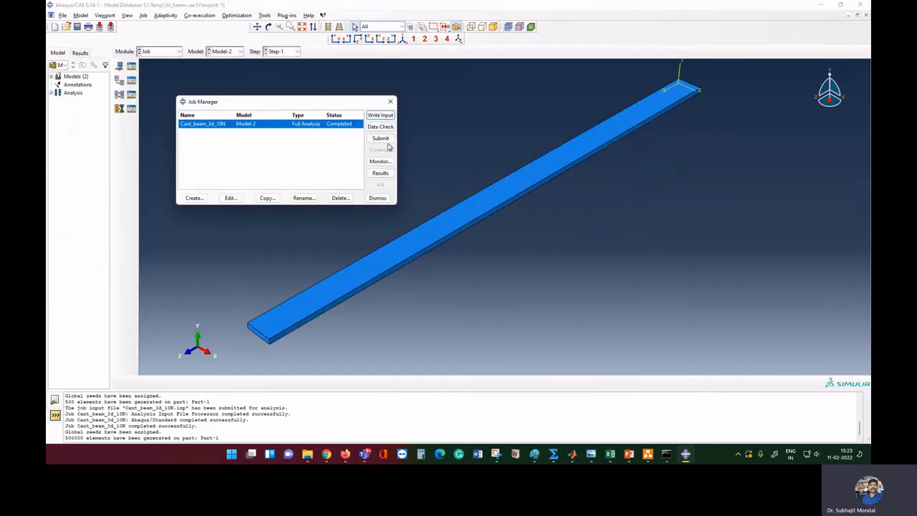
left_click(380, 138)
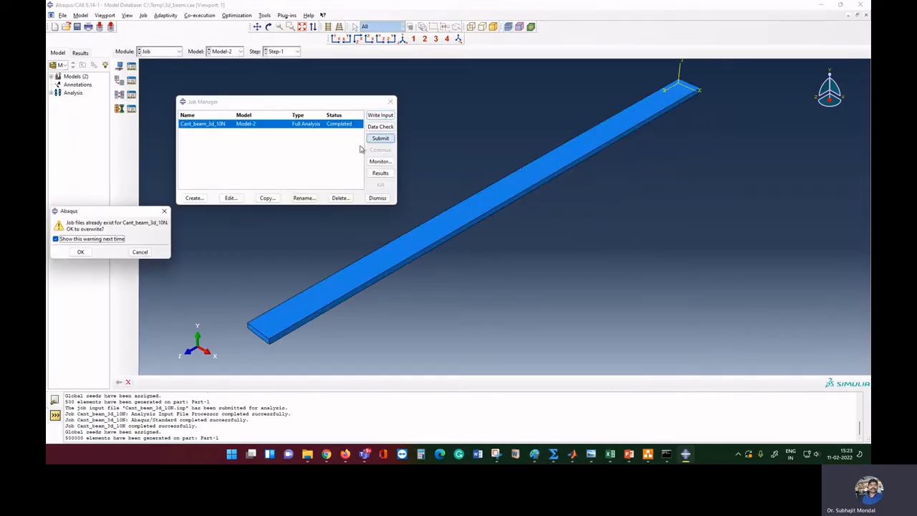
left_click(81, 252)
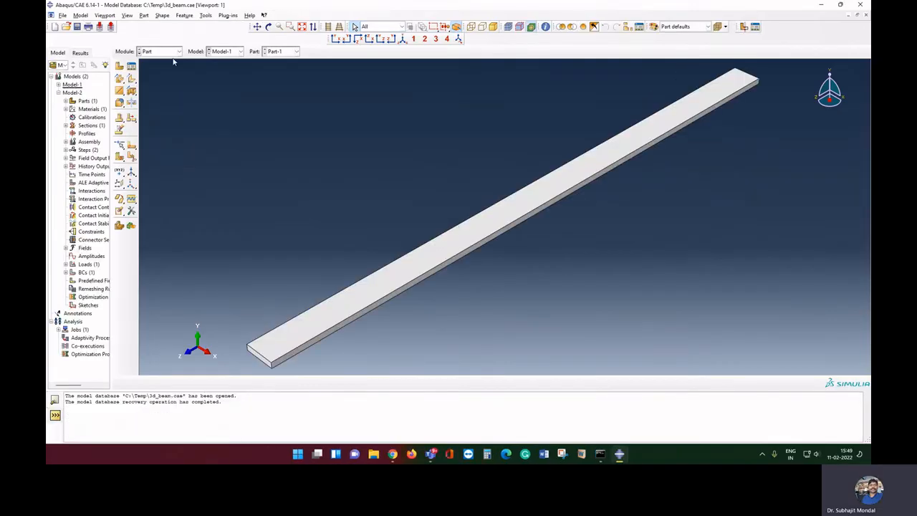
Switch to the Mesh module to review the beam part
left_click(172, 51)
left_click(149, 110)
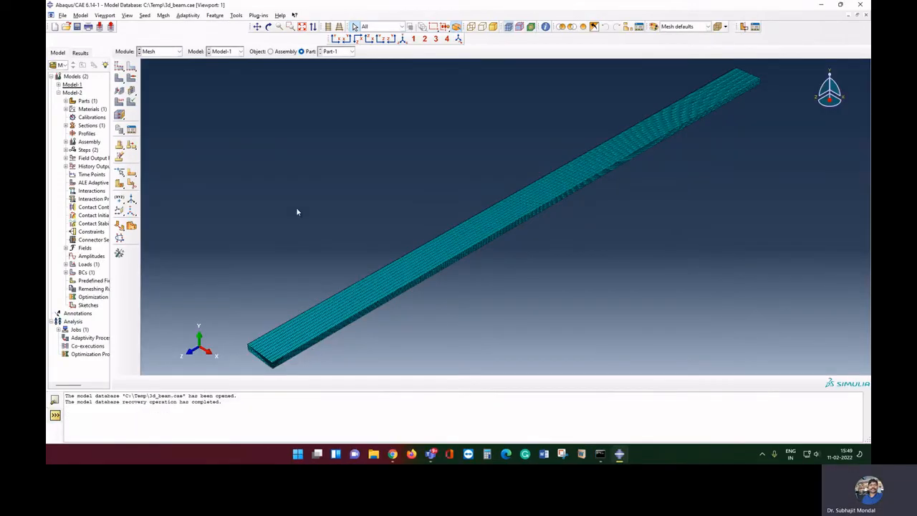
scroll(297, 211, "up", 2)
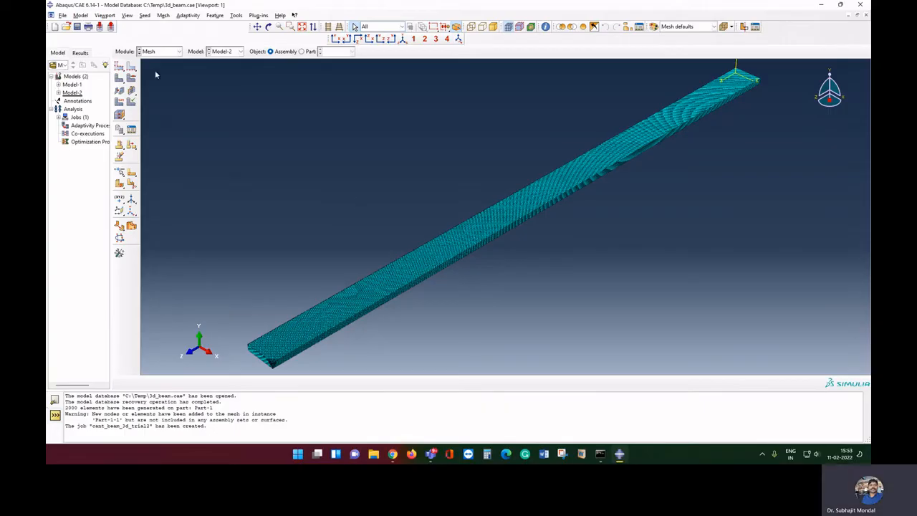
Kill the running Cant_beam_3d_10N analysis in the Job Manager and close the job list
left_click(159, 51)
left_click(162, 127)
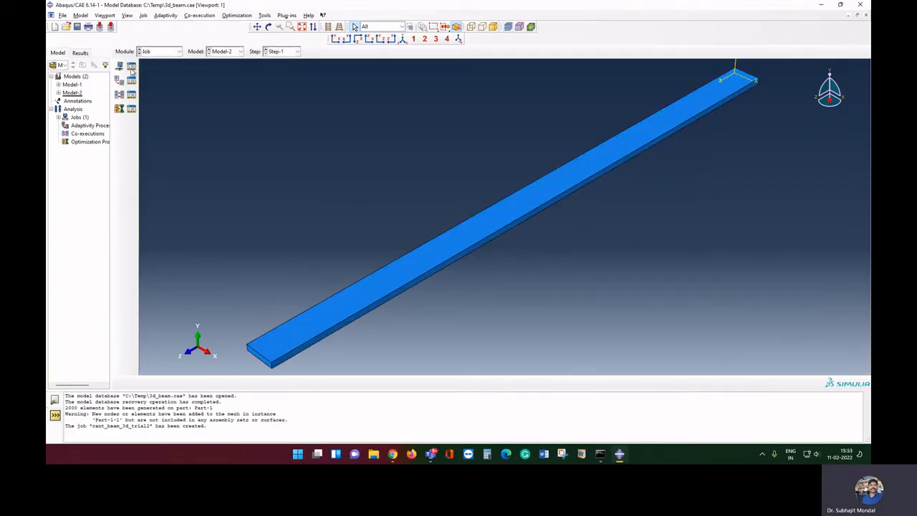
left_click(131, 68)
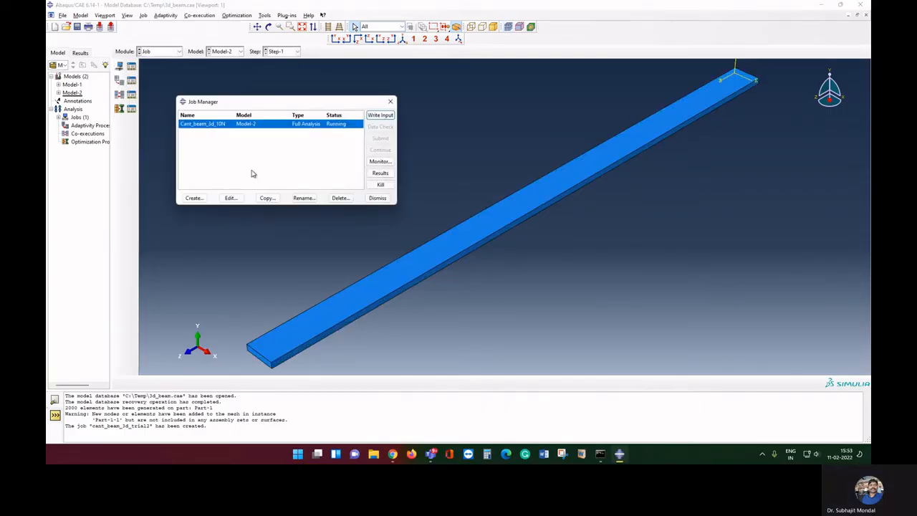
left_click(381, 185)
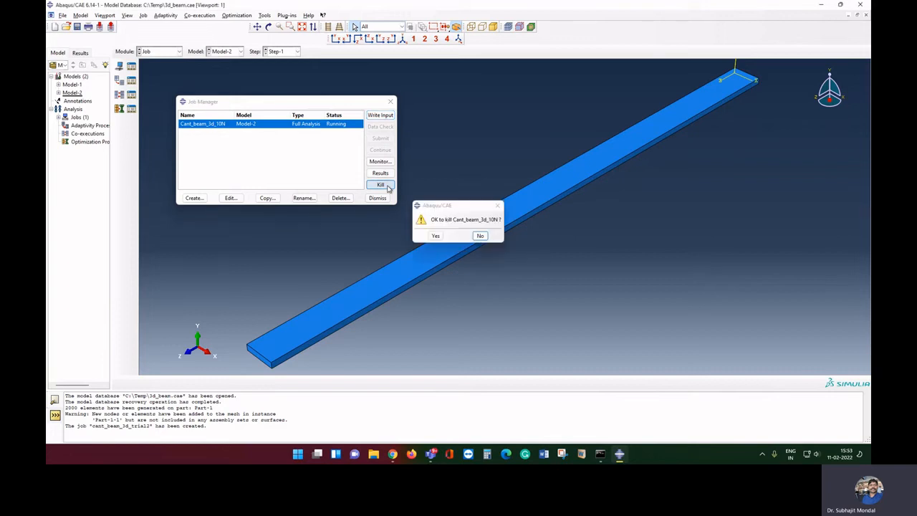
left_click(435, 236)
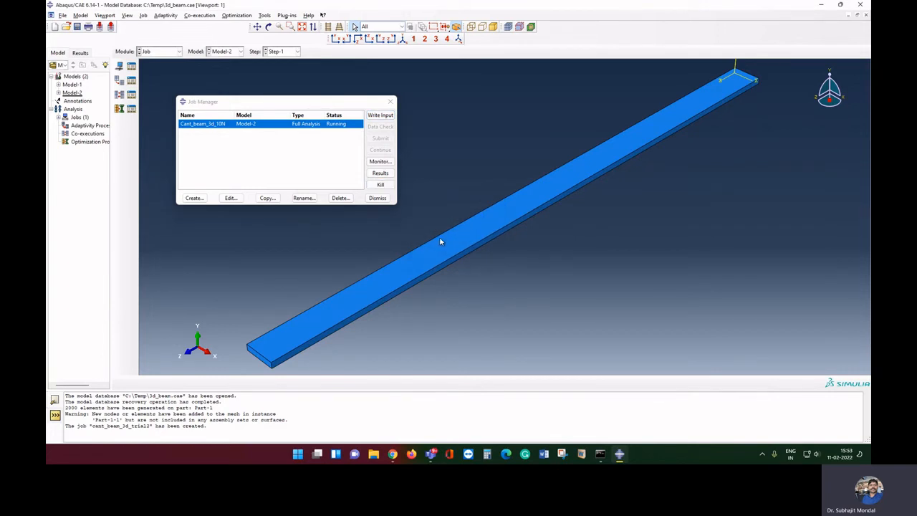
left_click(385, 202)
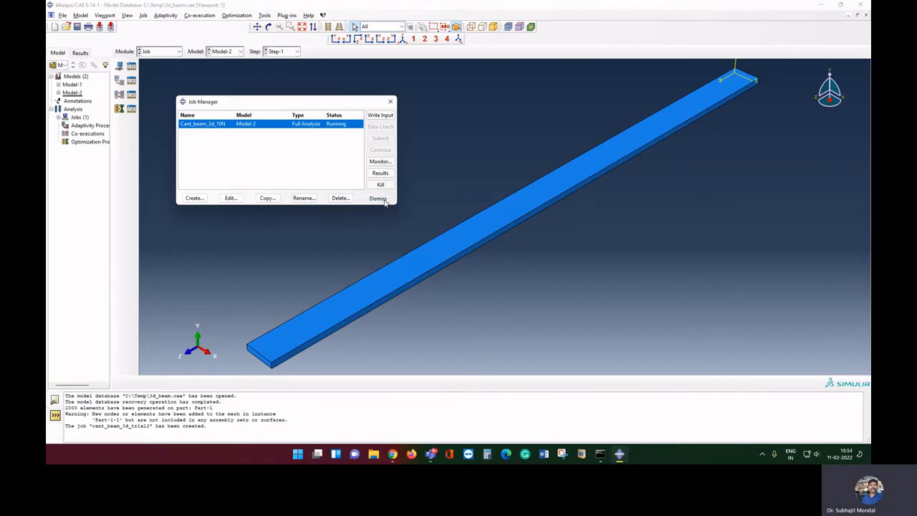
left_click(384, 200)
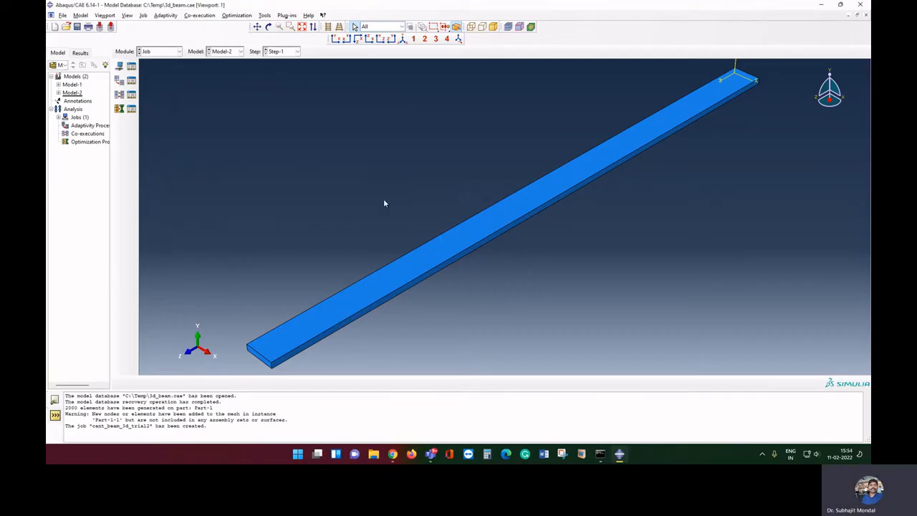
Seed Part-1's two long beam edges with 100 elements, deleting the old mesh
left_click(160, 52)
left_click(162, 113)
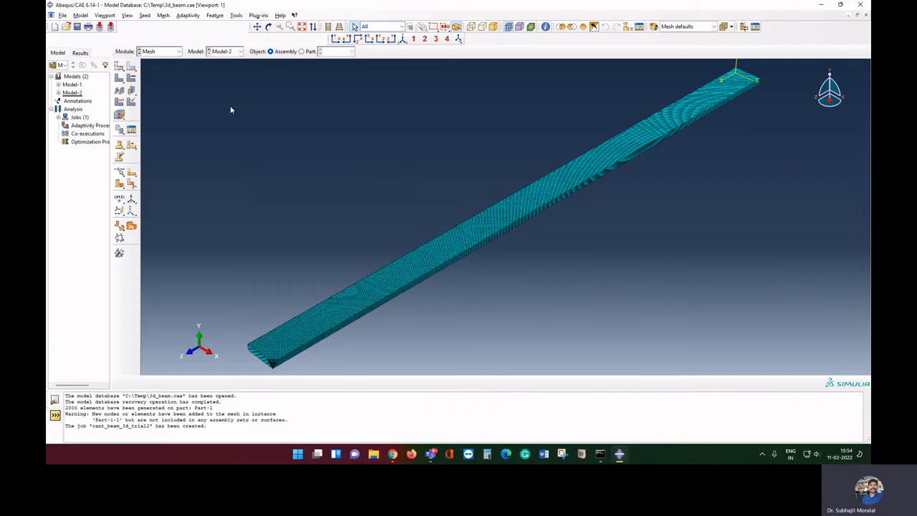
left_click(131, 69)
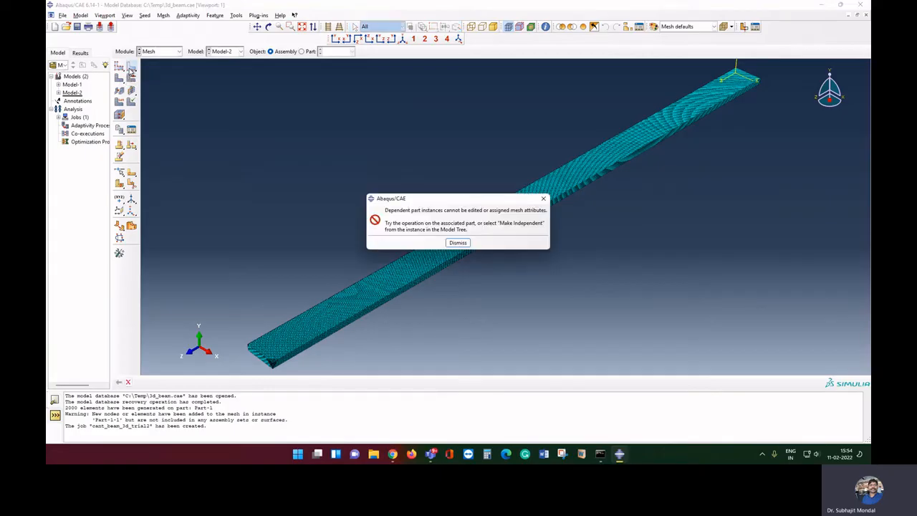
left_click(459, 244)
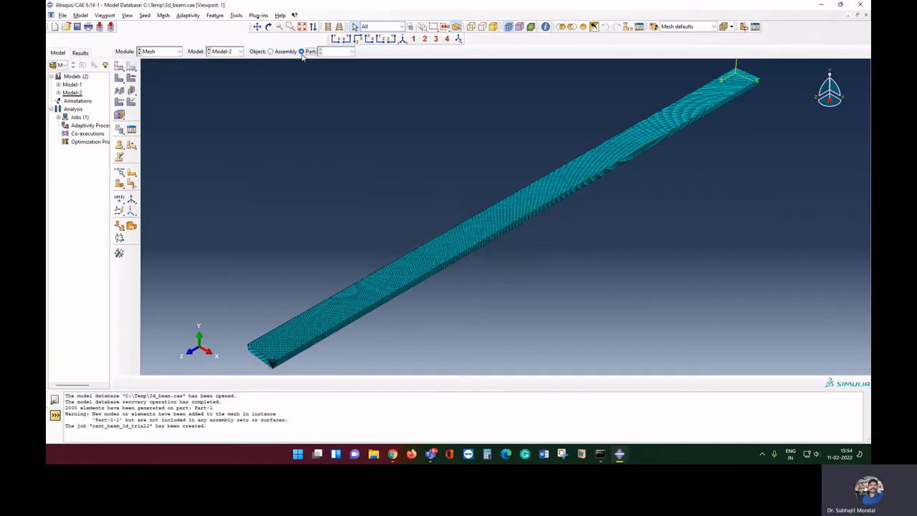
left_click(302, 50)
left_click(132, 69)
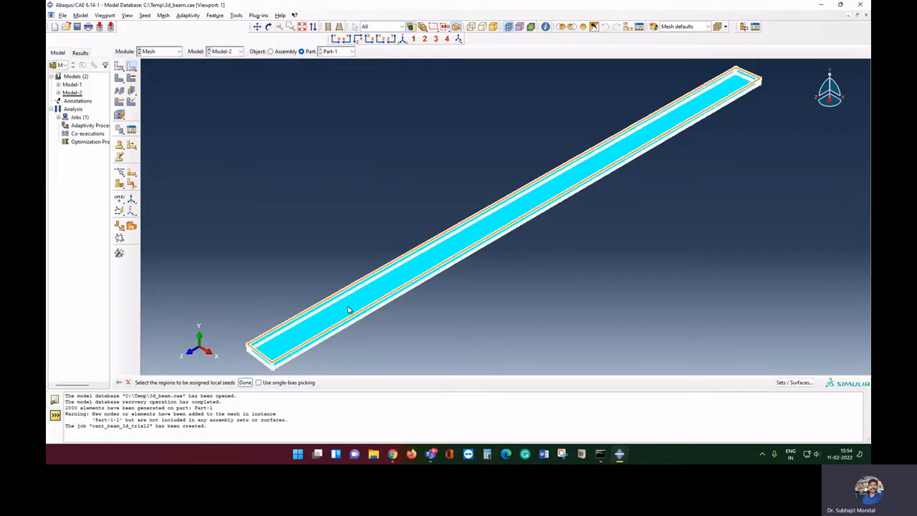
left_click(358, 317)
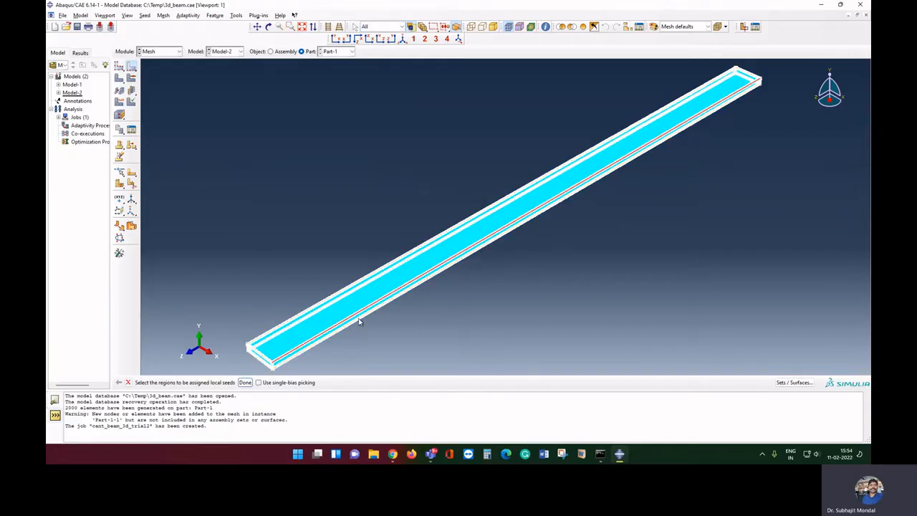
left_click(331, 304)
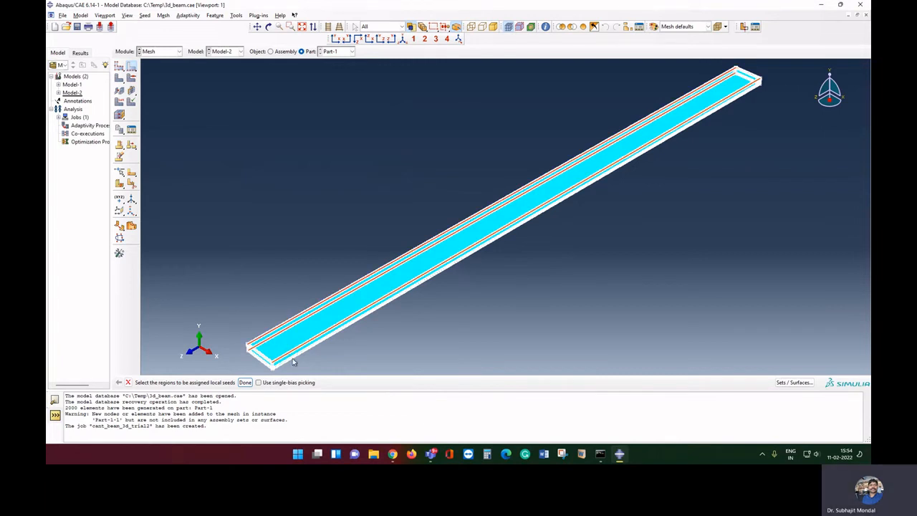
left_click(245, 382)
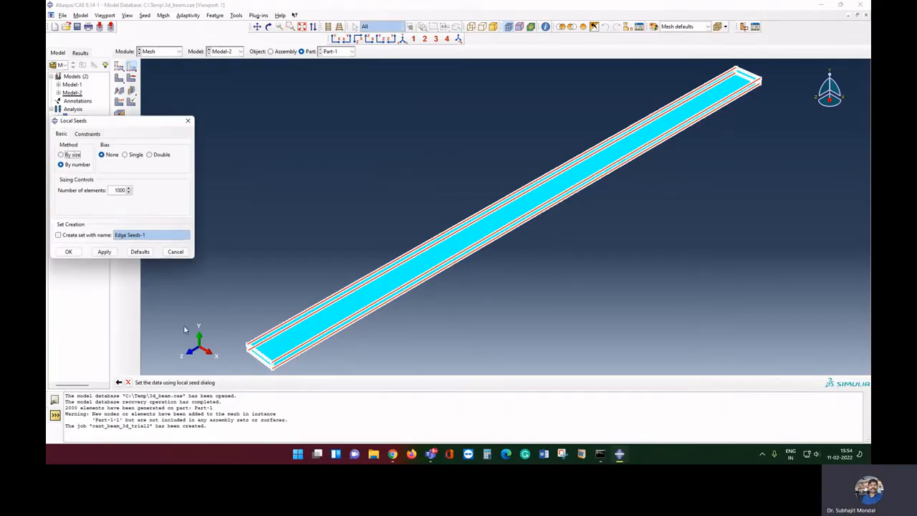
left_click(119, 189)
key("BackSpace")
left_click(69, 252)
left_click(97, 127)
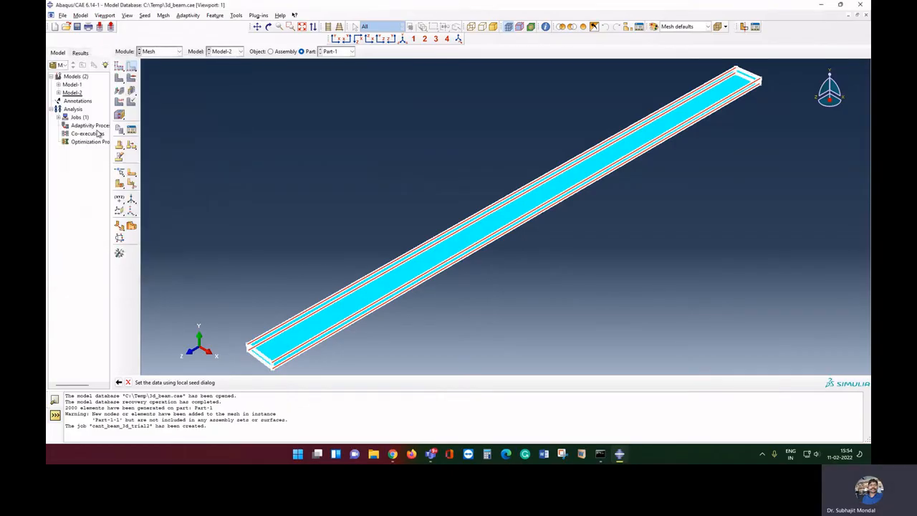
Assign local element-count seeds to the edges at the beam ends
left_click(263, 364)
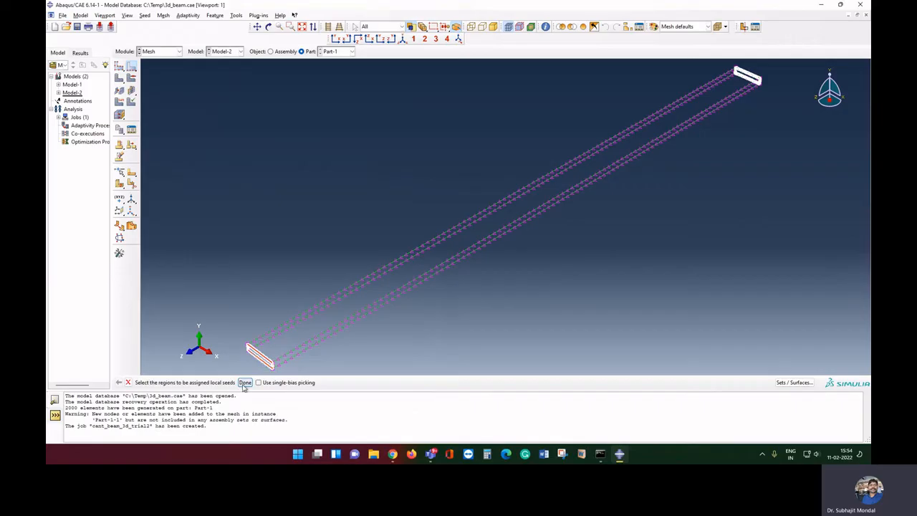
left_click(245, 381)
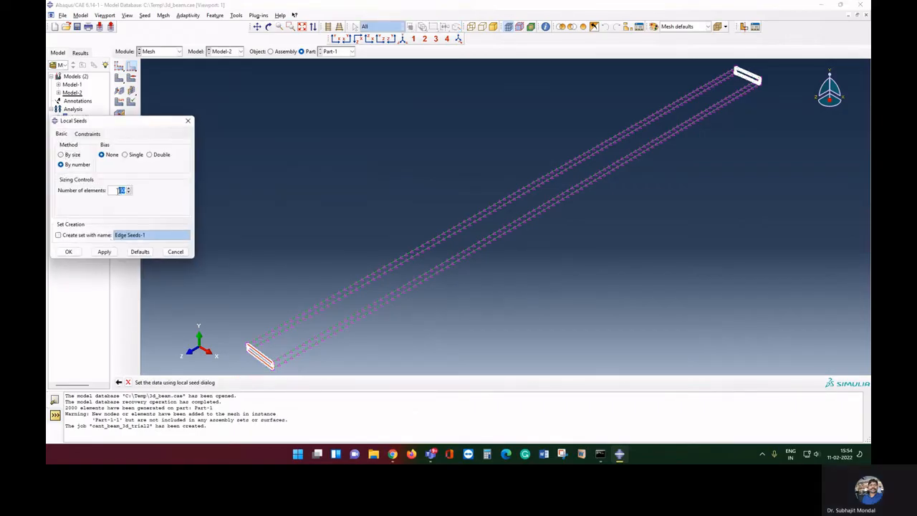
type("1")
left_click(68, 252)
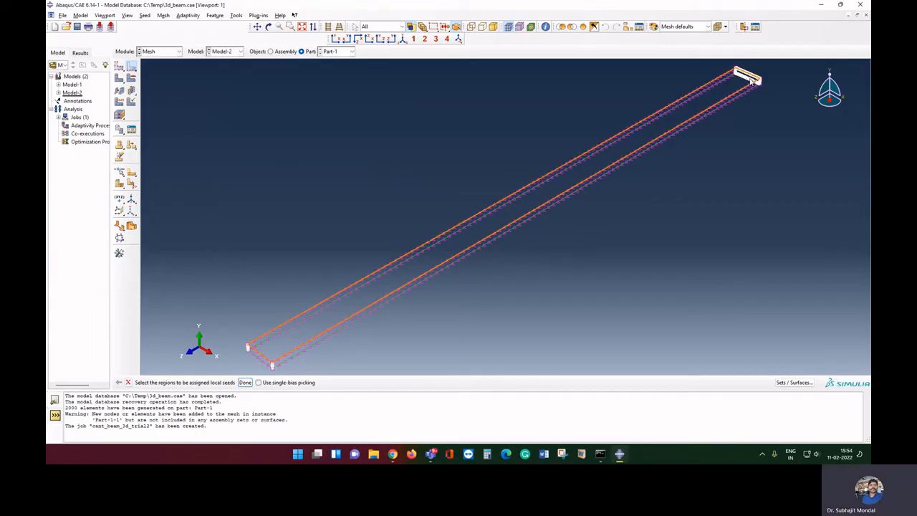
left_click(246, 381)
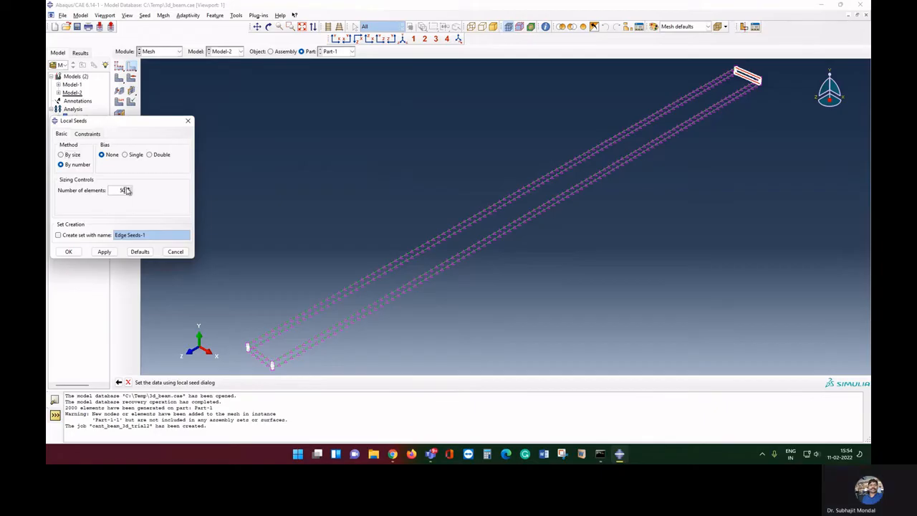
left_click(70, 252)
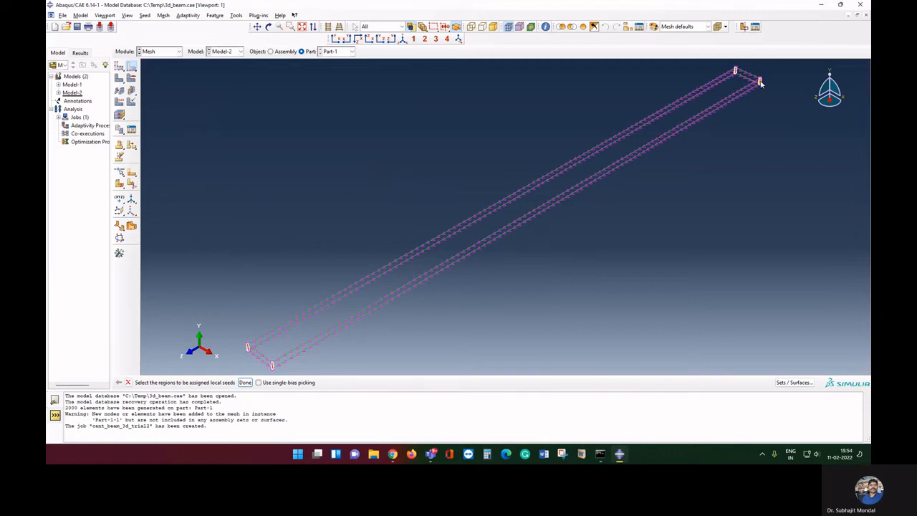
Set the short edges' element count to 4 and finish local edge seeding
left_click(245, 382)
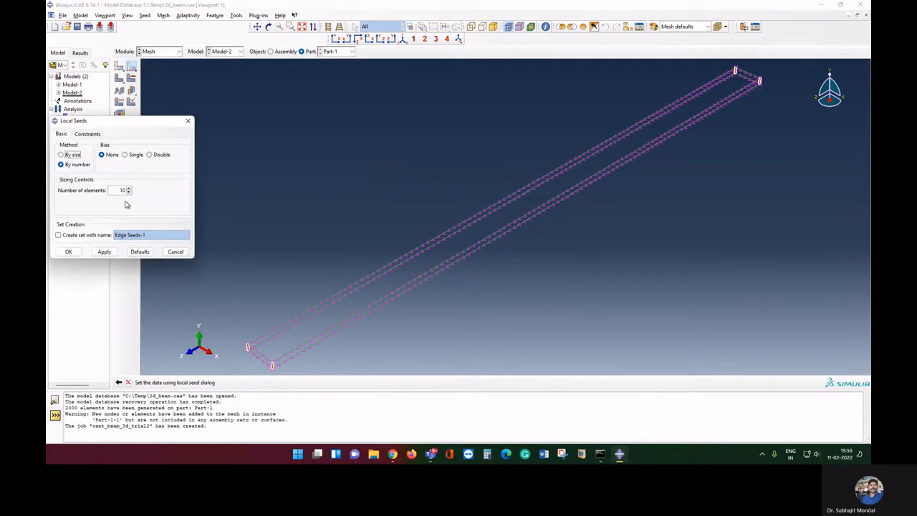
left_click_drag(126, 190, 119, 190)
key("BackSpace")
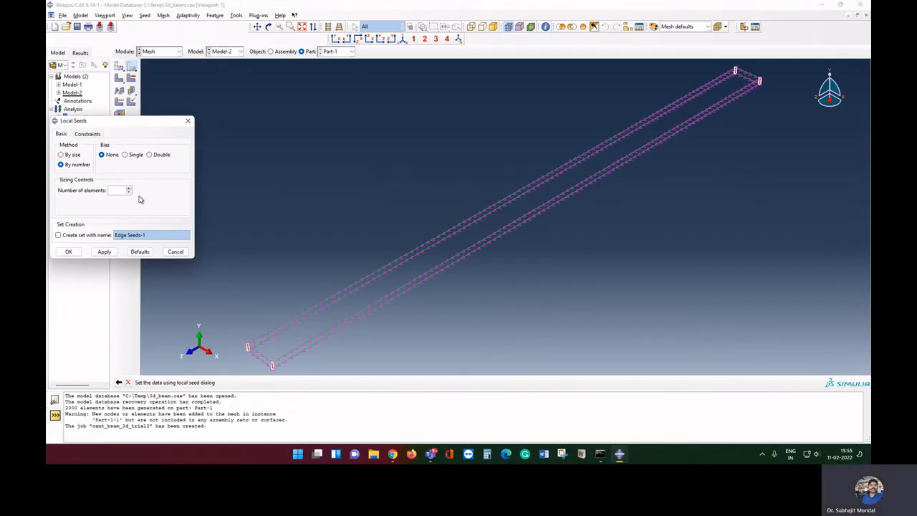
type("4")
left_click(67, 253)
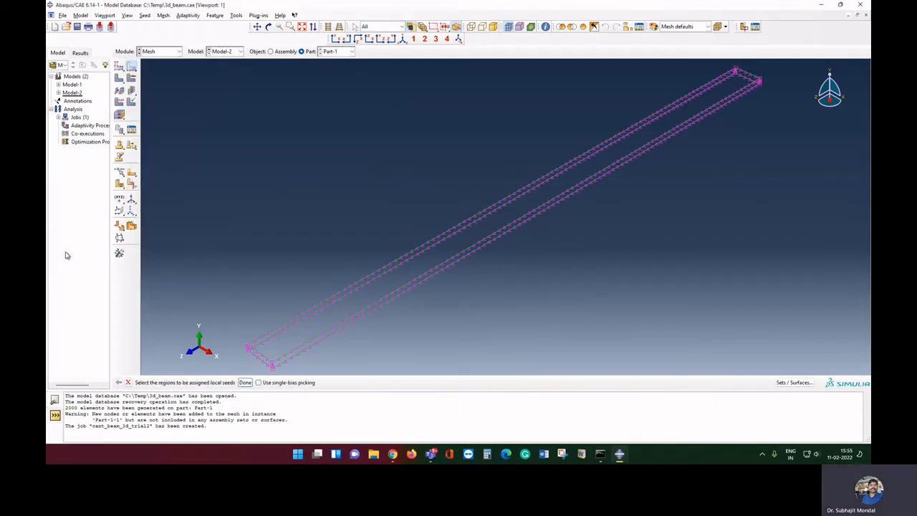
left_click(245, 383)
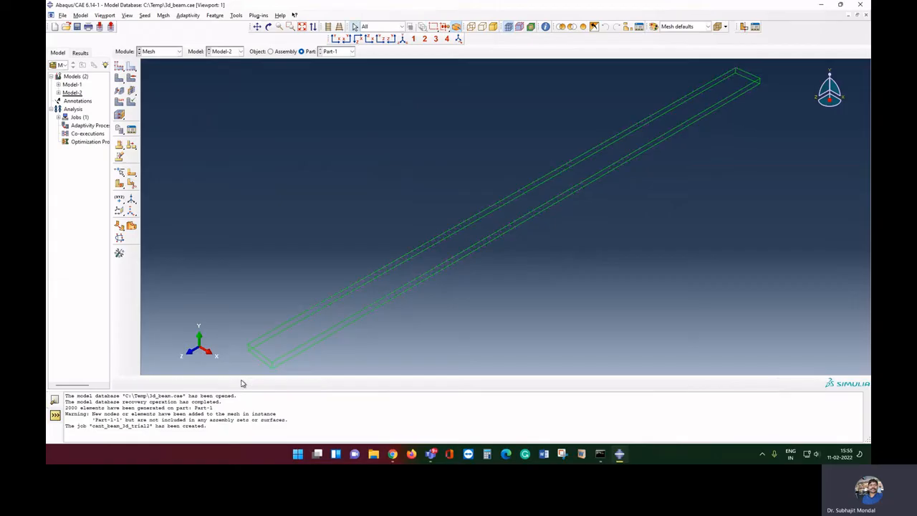
In the Job module, create a new job cant-beam_3D-trial2 for Model-2
left_click(163, 52)
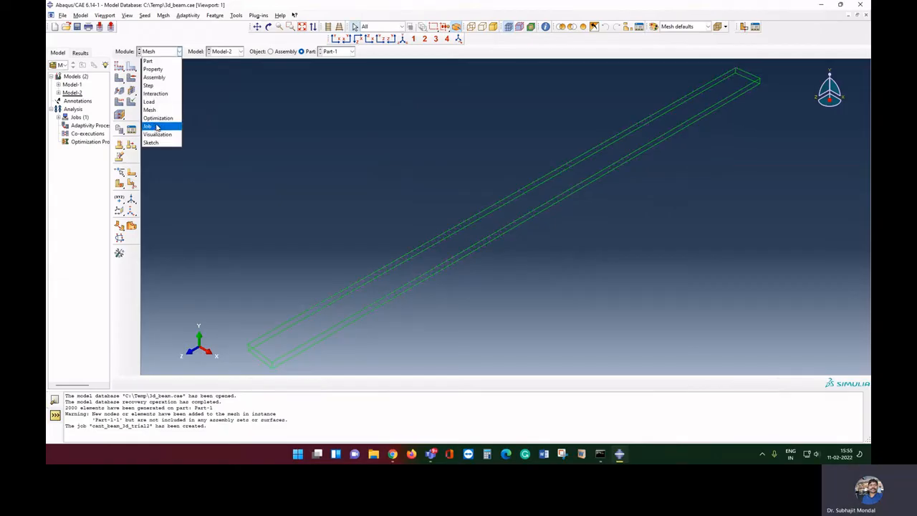
left_click(151, 102)
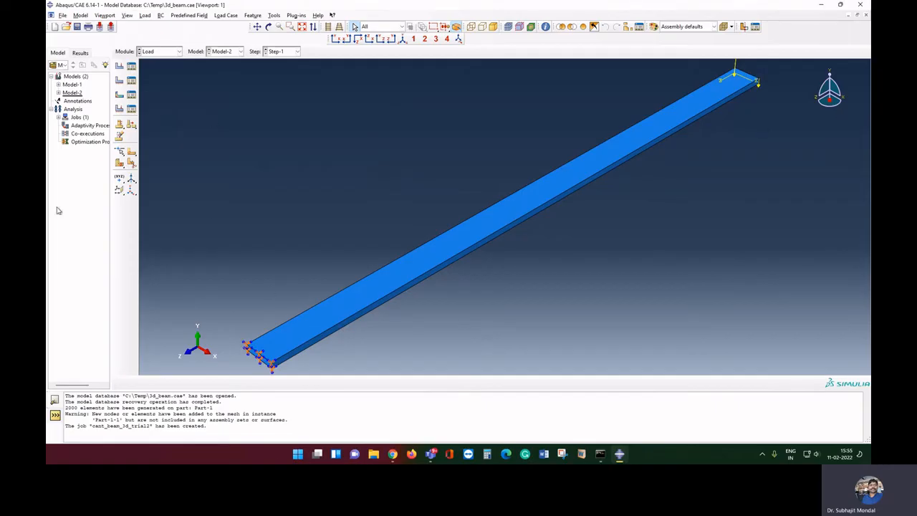
left_click(162, 52)
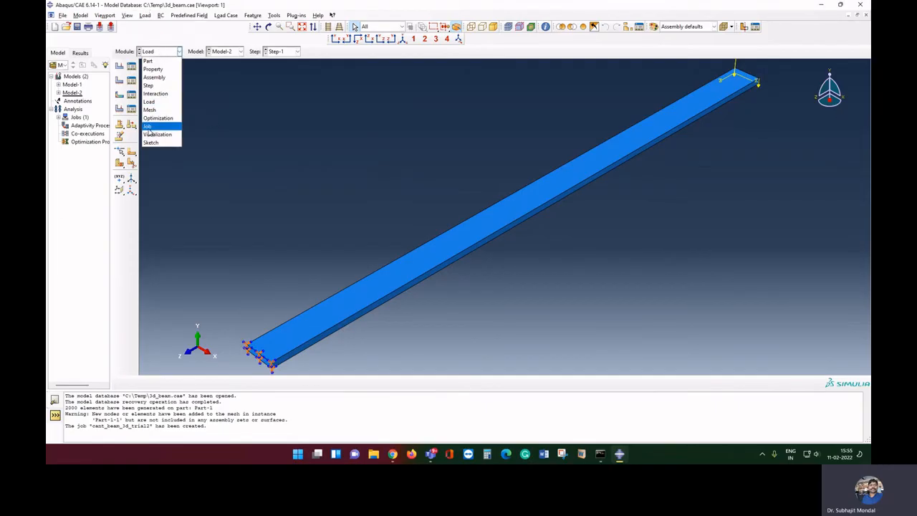
left_click(148, 126)
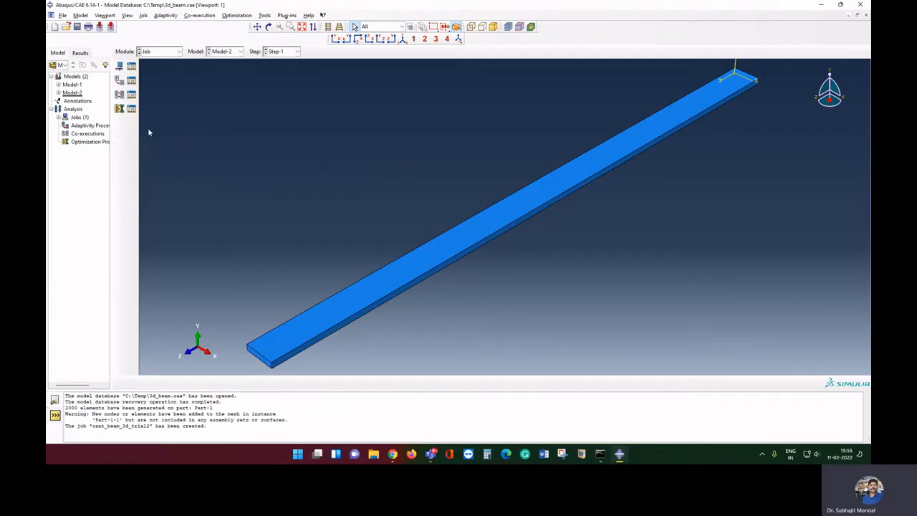
left_click(131, 66)
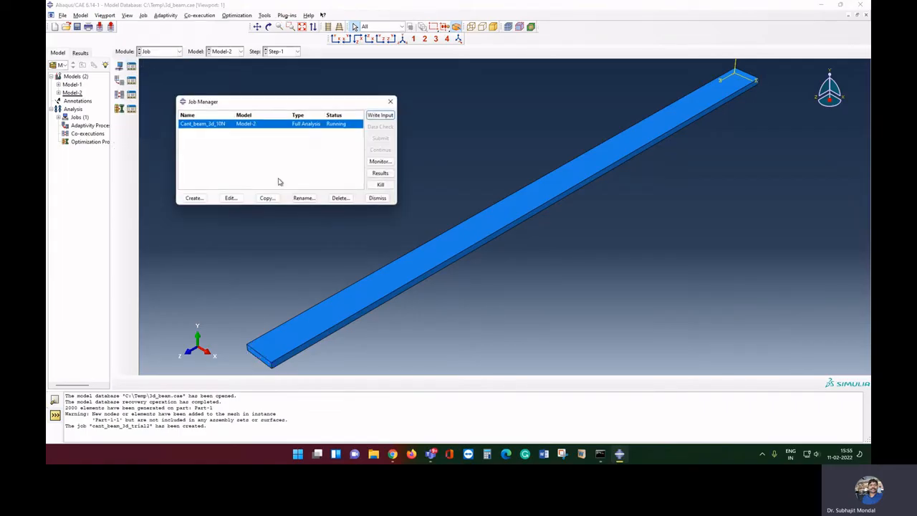
left_click(197, 203)
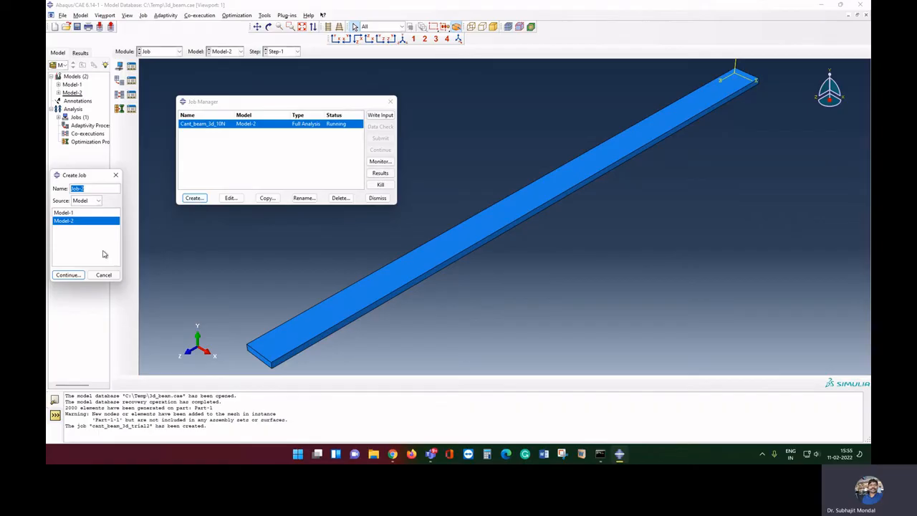
type("cant-beam")
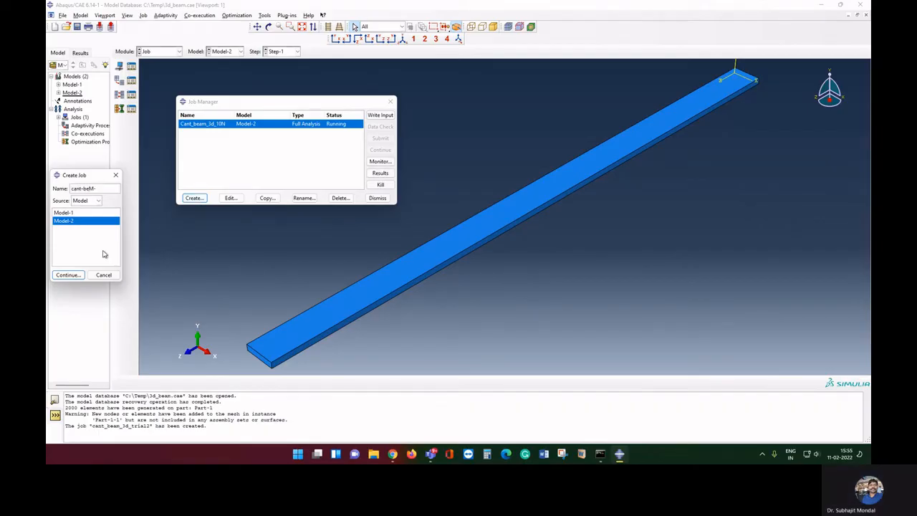
key("BackSpace")
key("BackSpace")
key("BackSpace")
type("am_3D-t")
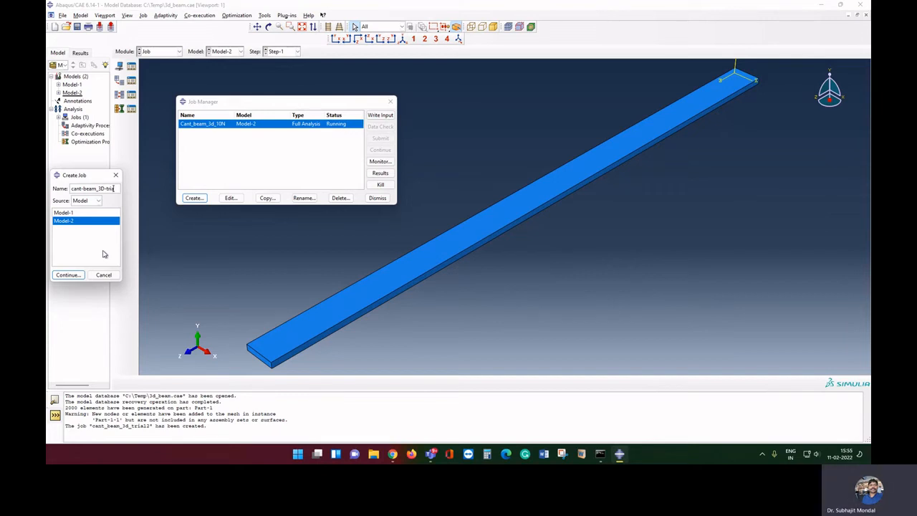
left_click(68, 275)
left_click(411, 334)
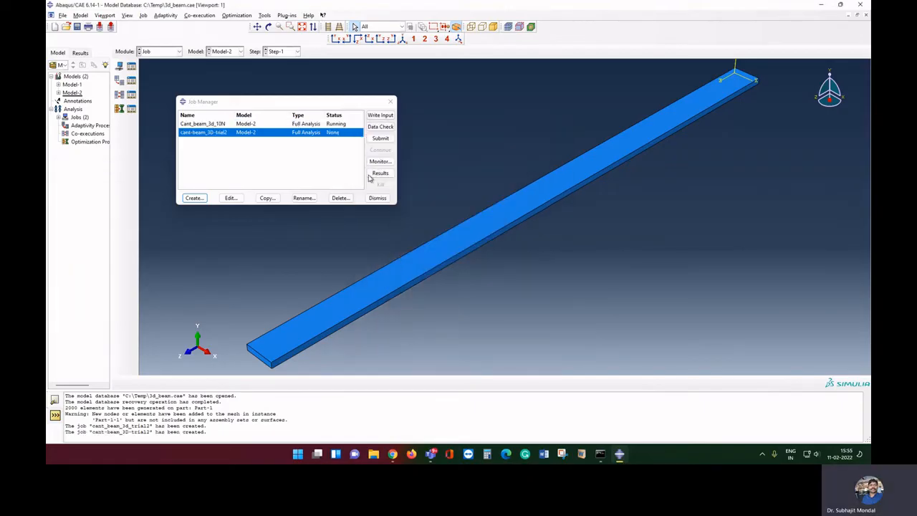
Submit cant-beam_3D-trial2 despite the unmeshed-part warning and close the job list
left_click(381, 138)
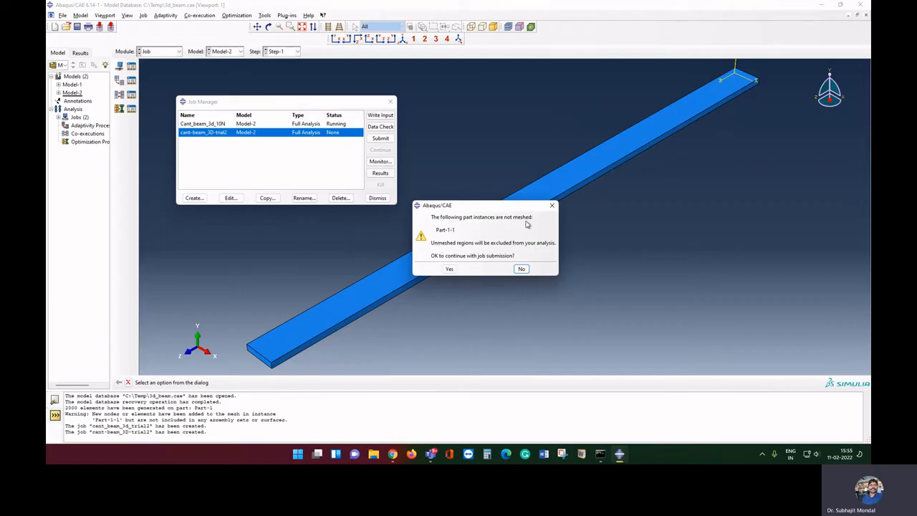
left_click(449, 268)
left_click(377, 197)
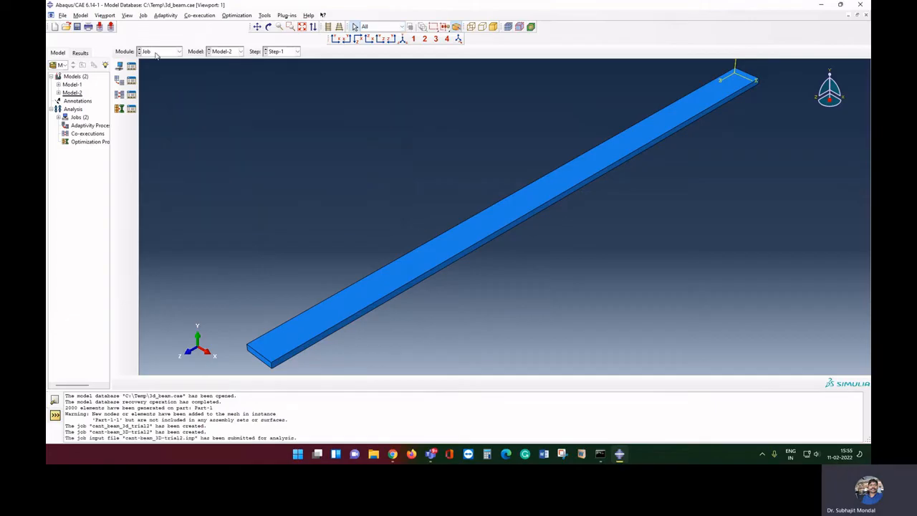
Mesh Part-1 from the new edge seeds into 2000 elements, then switch Model-2 to the Load module
left_click(159, 52)
left_click(161, 111)
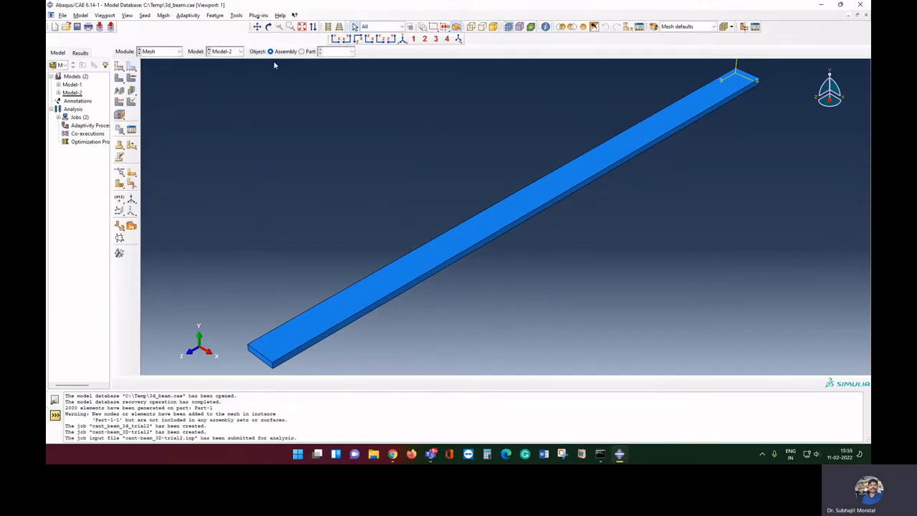
left_click(302, 52)
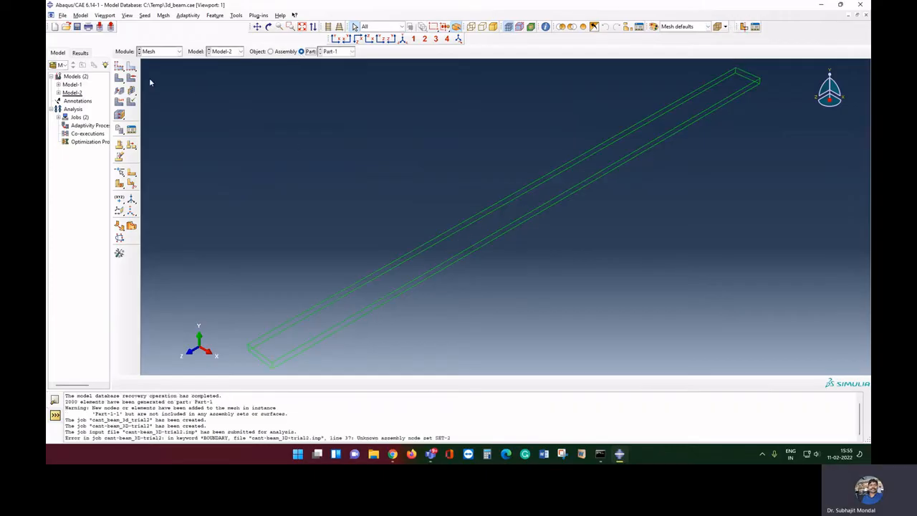
left_click(493, 27)
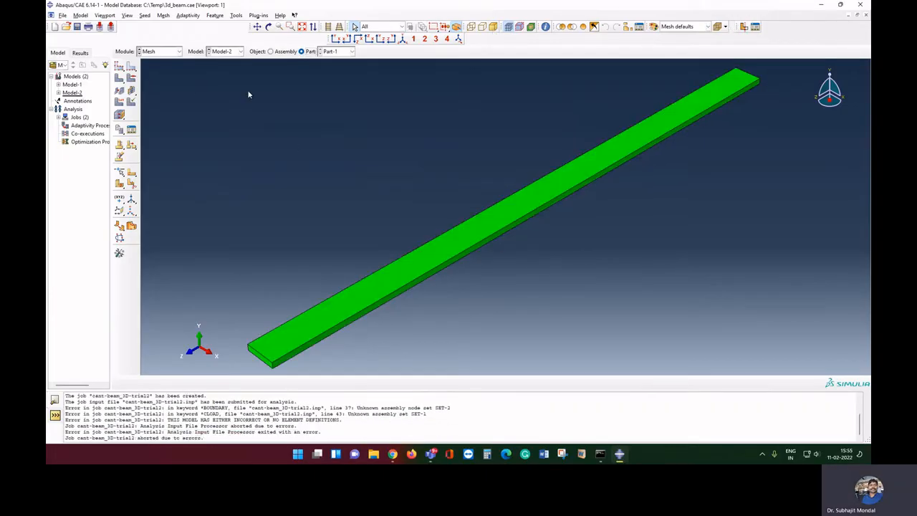
left_click(119, 79)
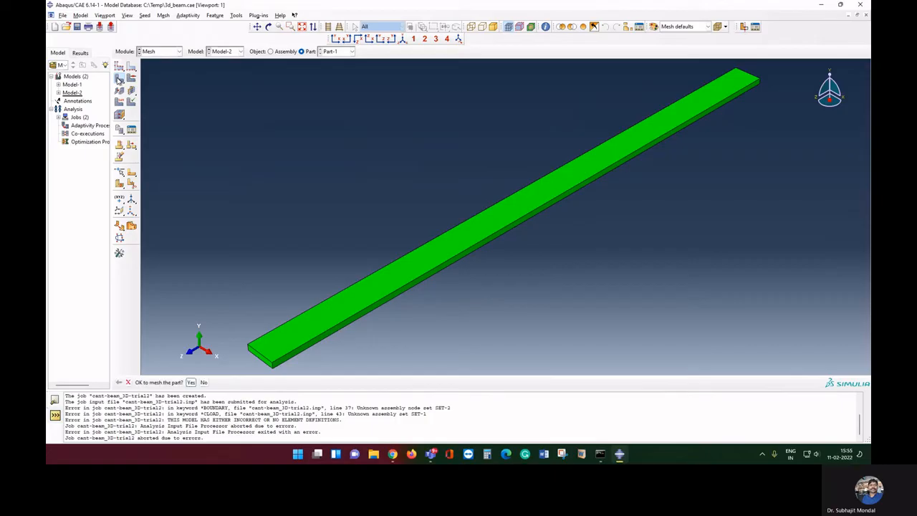
left_click(192, 384)
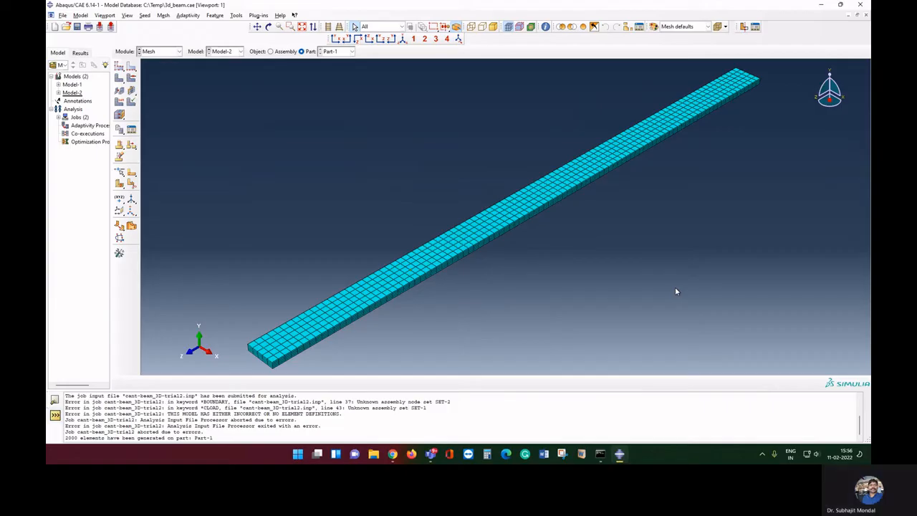
left_click(168, 51)
left_click(162, 103)
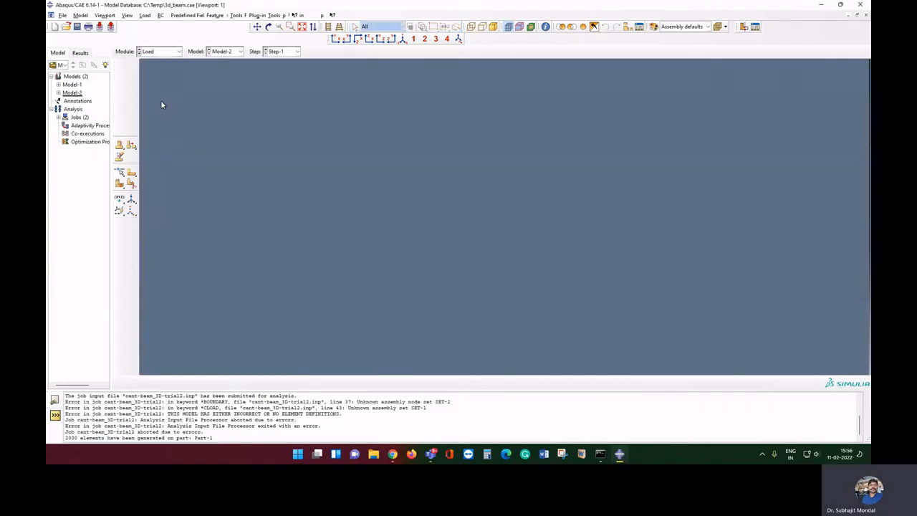
In the Job module's Job Manager, delete the aborted beam job
left_click(152, 53)
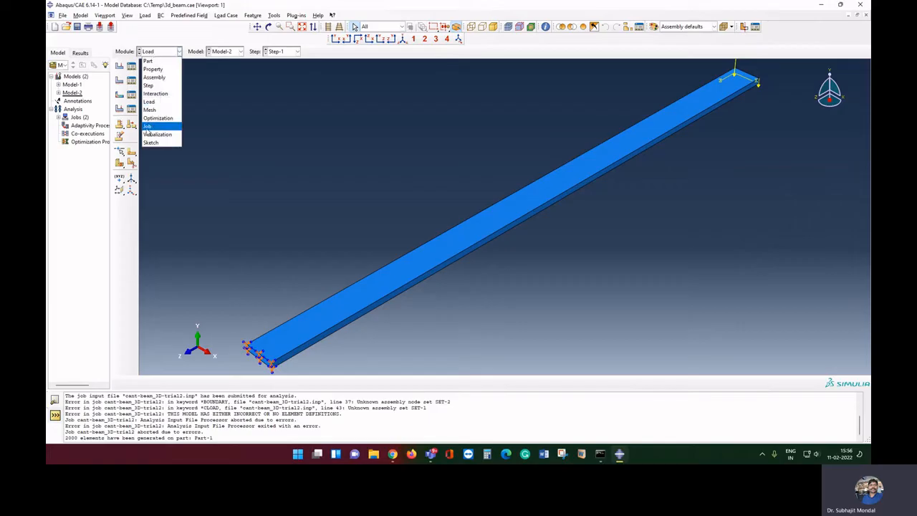
left_click(148, 126)
left_click(131, 65)
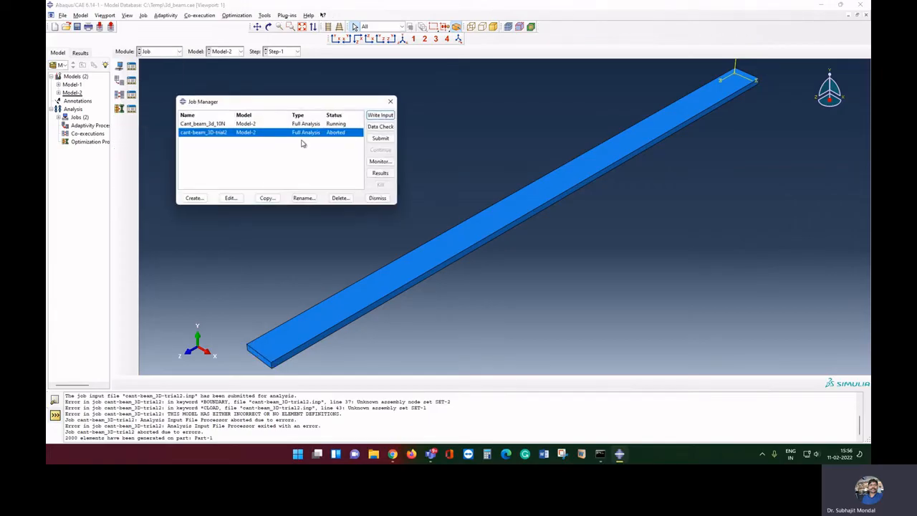
left_click(379, 138)
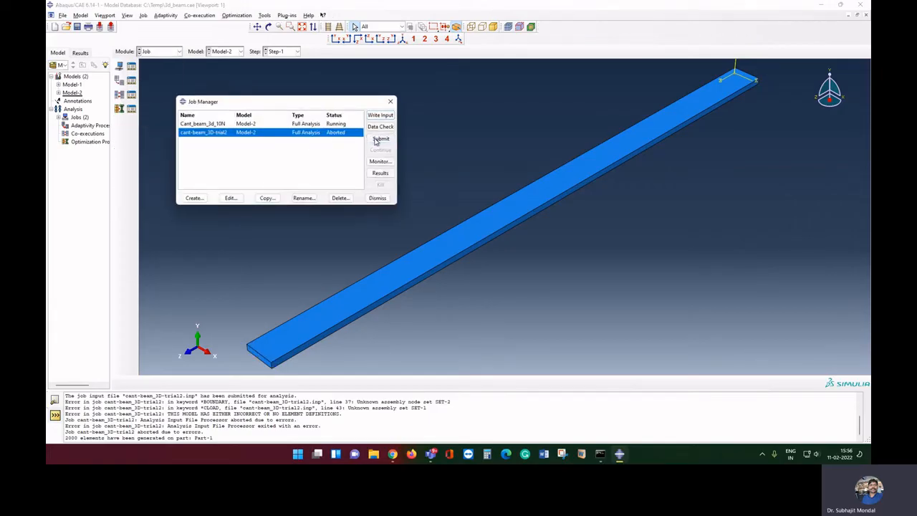
left_click(339, 197)
left_click(424, 245)
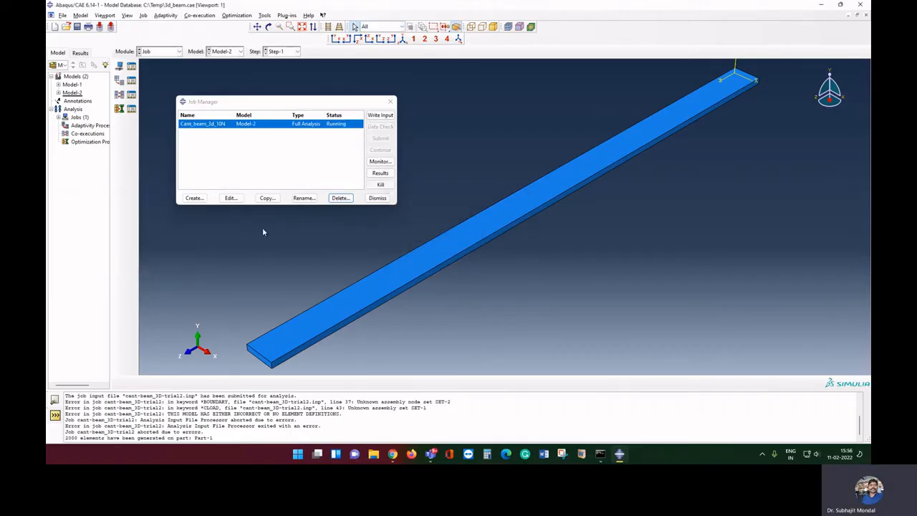
Create the cant_beam_3D_trial2 job, submit it, and open its results once completed
left_click(197, 199)
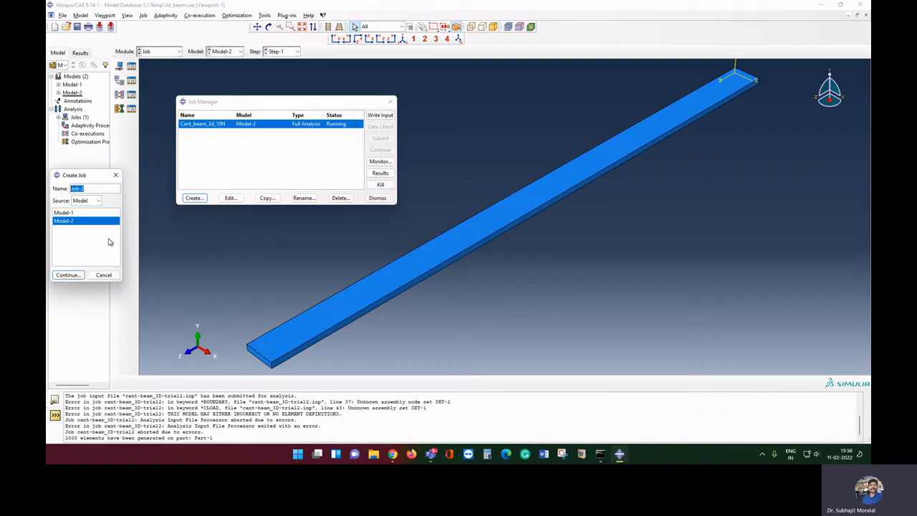
type("cant_beam_3D_")
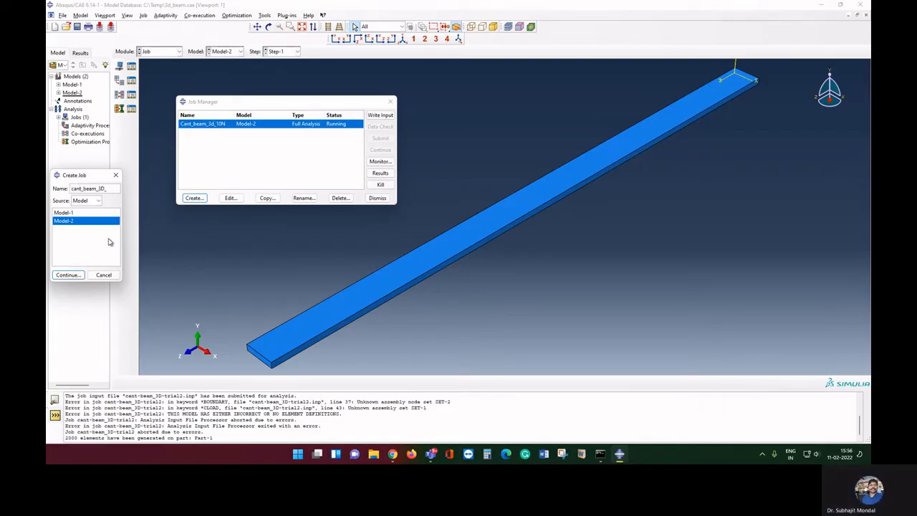
type("trial3")
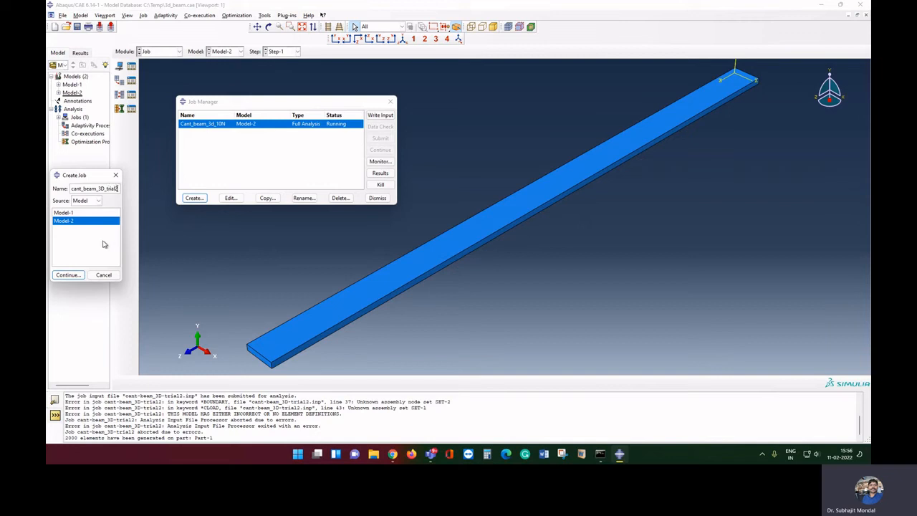
left_click(68, 274)
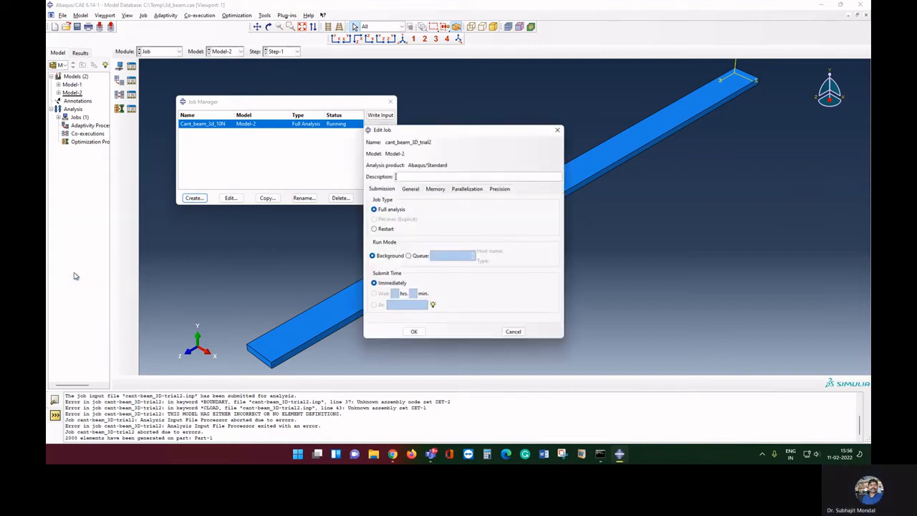
left_click(413, 333)
left_click(380, 137)
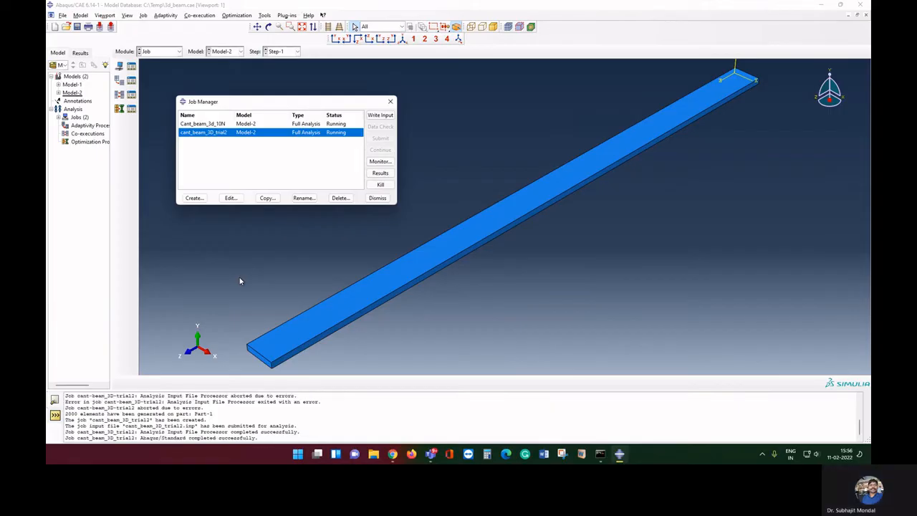
left_click(380, 173)
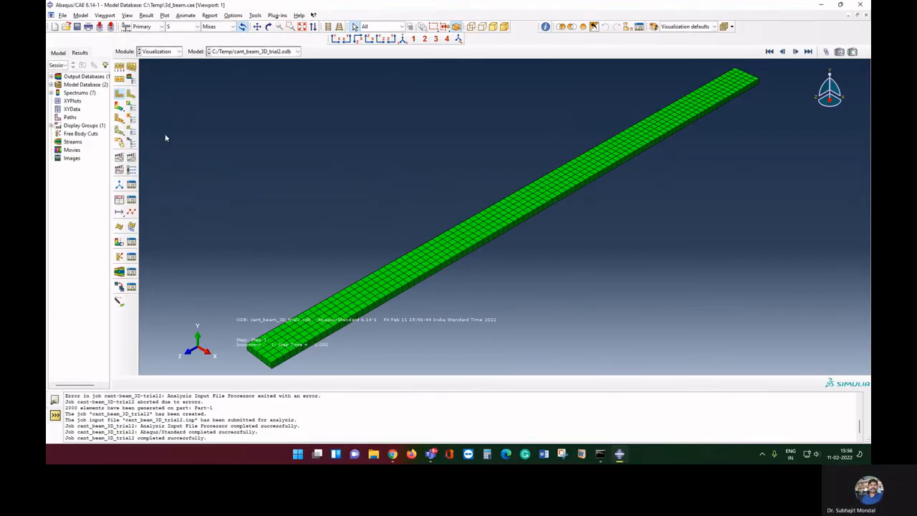
Plot the Mises stress on the deformed beam, then switch to U2 displacement (about -2.830e-02)
left_click(119, 106)
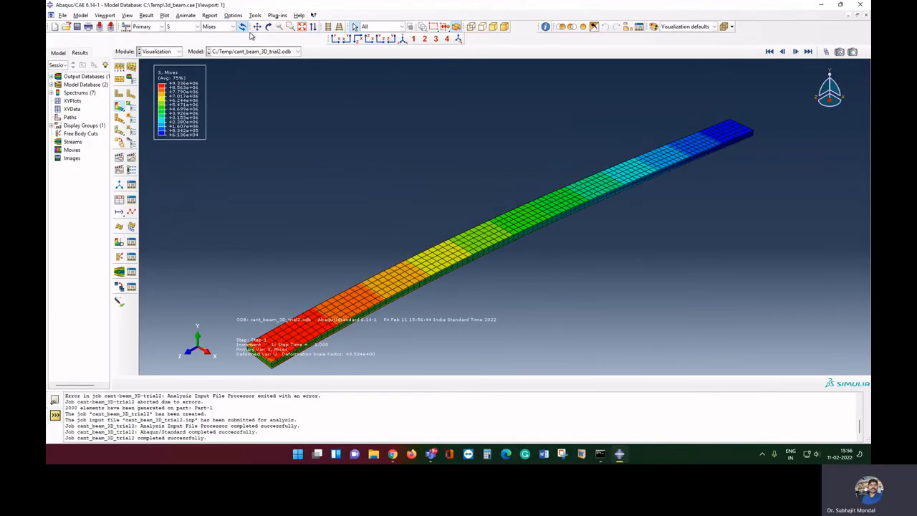
left_click(188, 28)
left_click(183, 98)
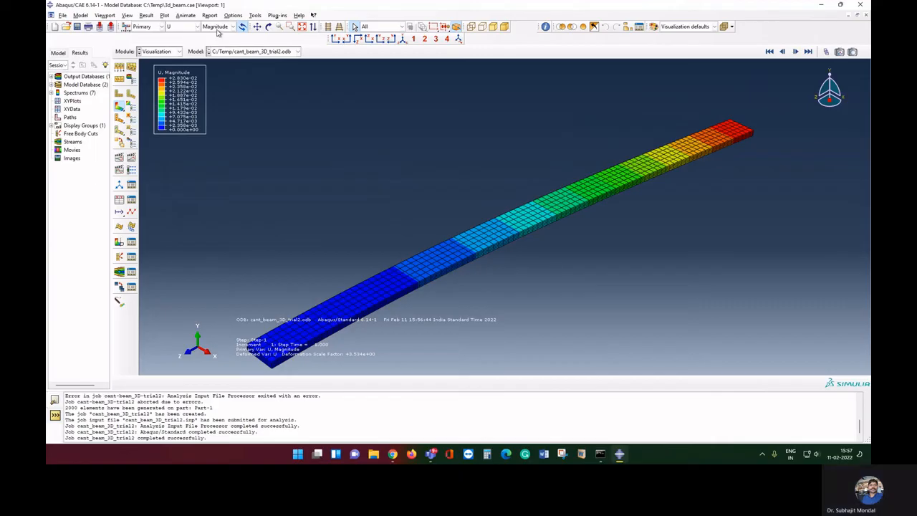
left_click(217, 27)
left_click(217, 53)
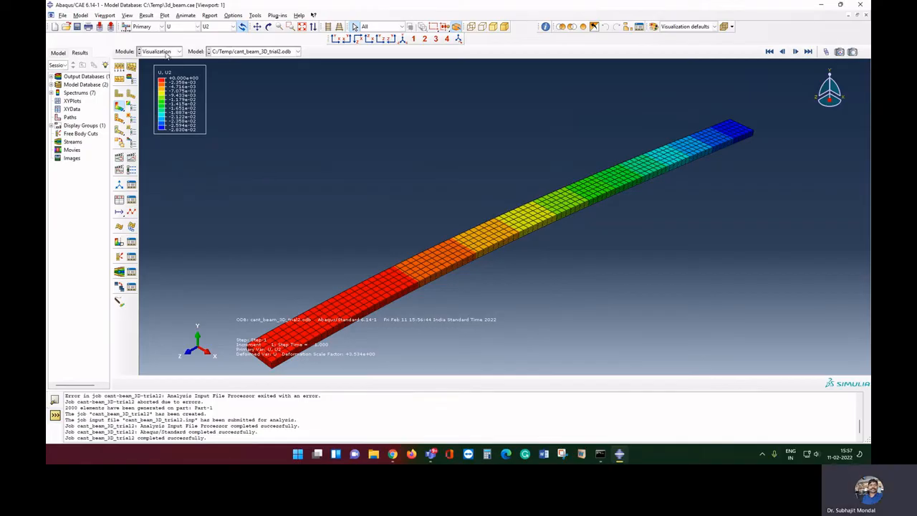
left_click(170, 51)
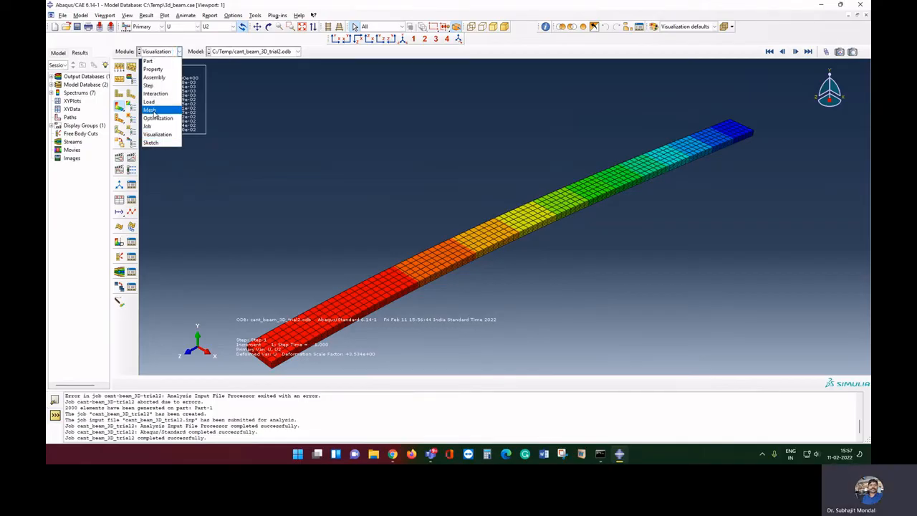
In the Mesh module, seed the beam's near-end edges with 10 elements, deleting the old mesh
left_click(150, 110)
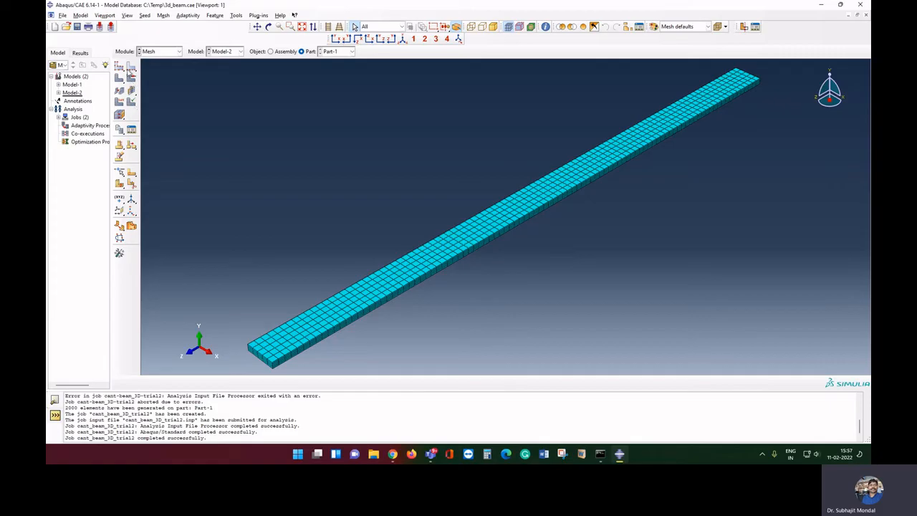
left_click(130, 68)
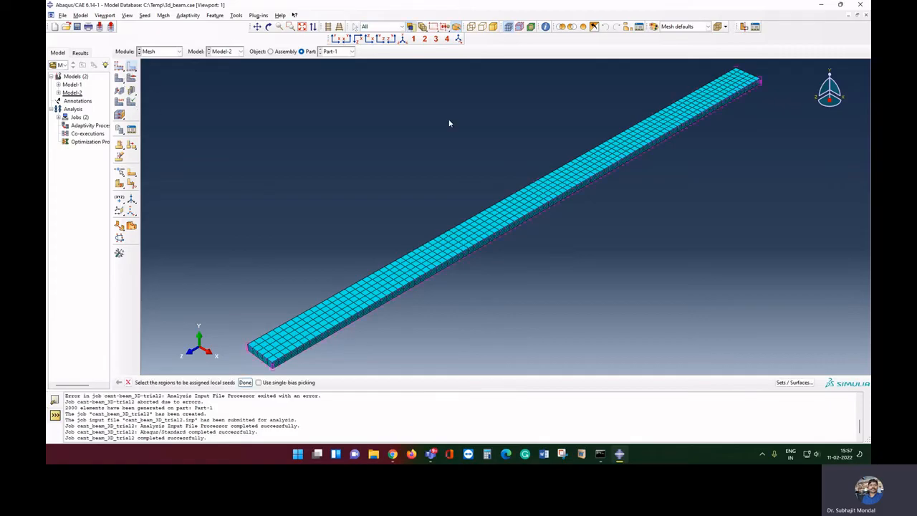
left_click(265, 364)
left_click(245, 382)
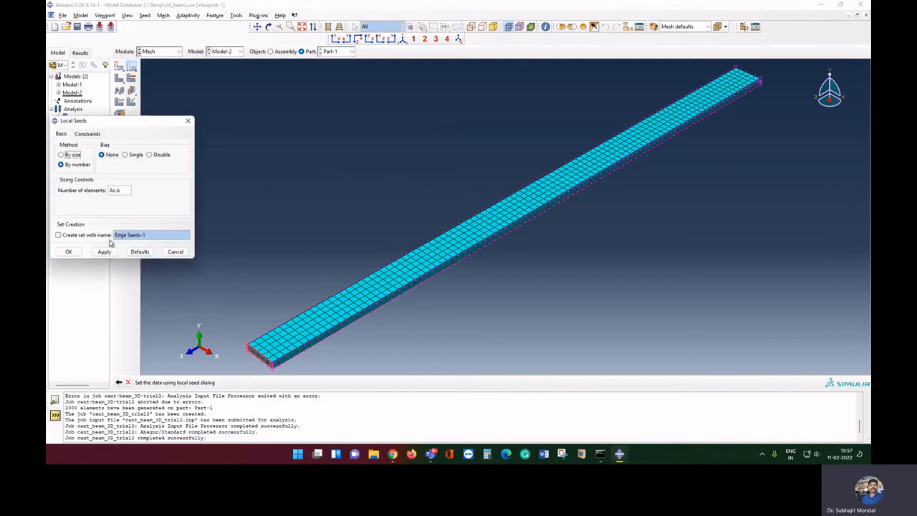
left_click(122, 190)
type("10")
left_click(103, 251)
left_click(97, 127)
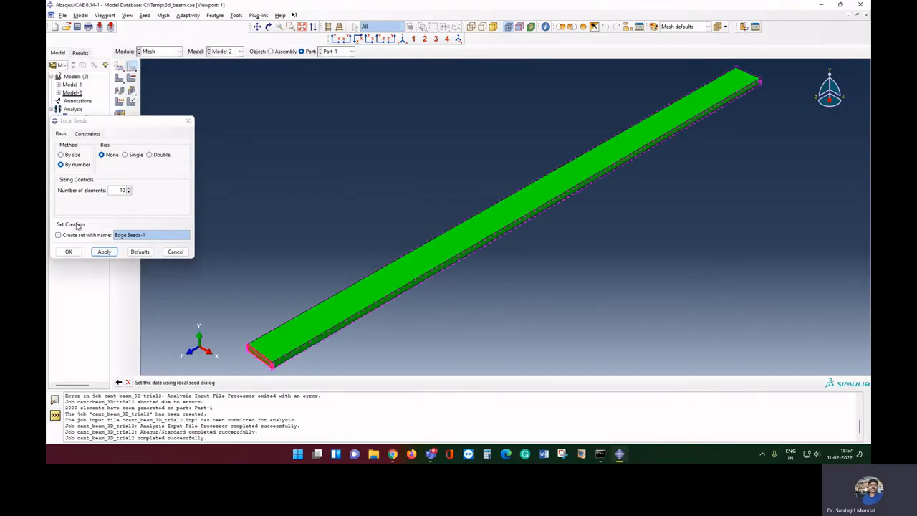
left_click(70, 252)
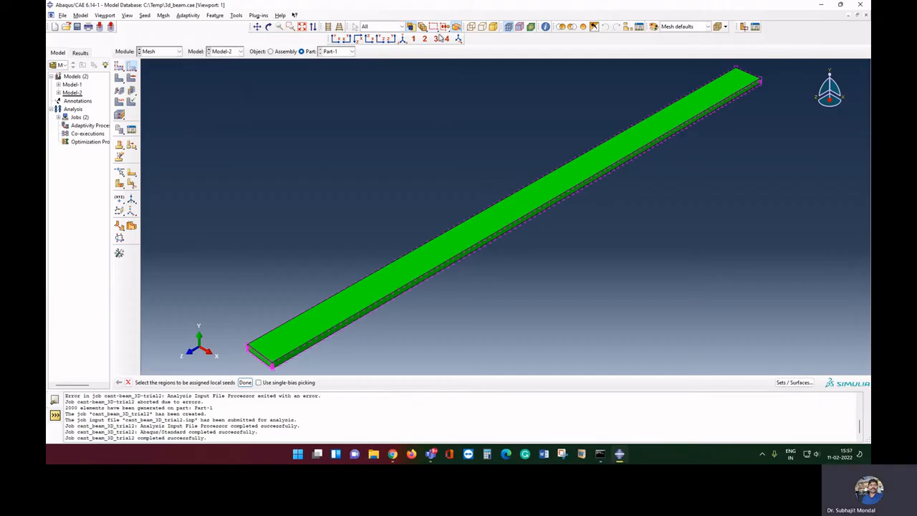
Seed the far-end edges with 10 elements in wireframe view and mesh Part-1
left_click(472, 27)
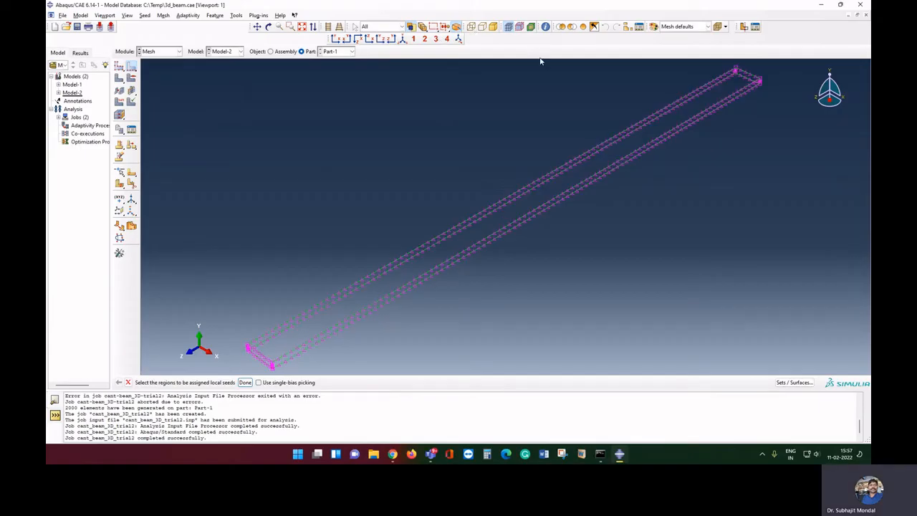
left_click(750, 75)
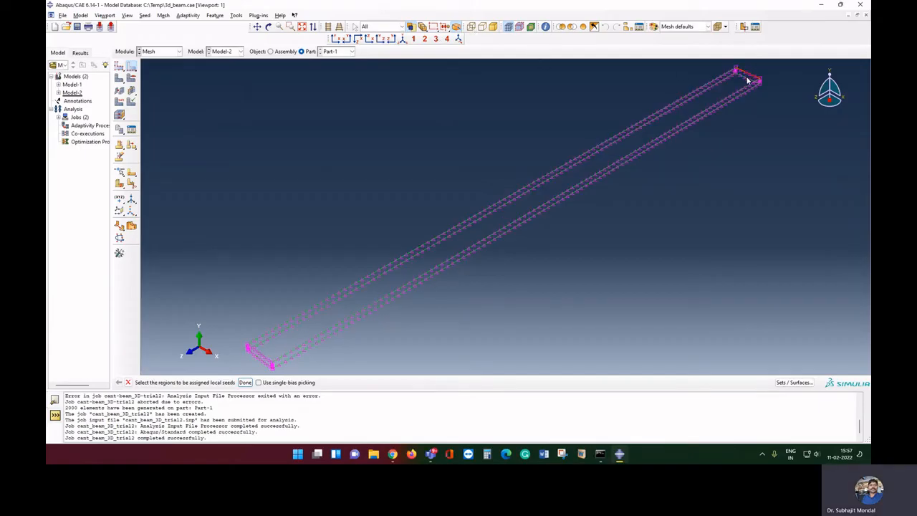
left_click(245, 382)
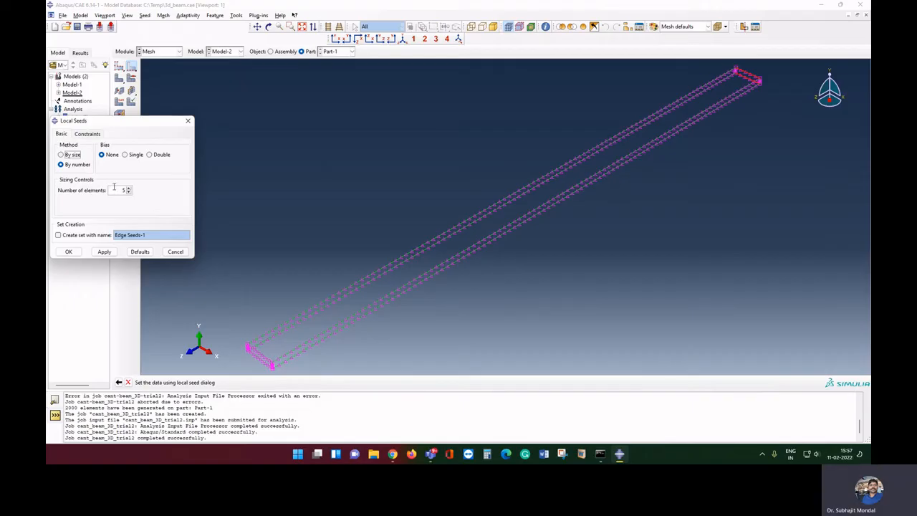
double_click(121, 190)
type("10")
left_click(76, 252)
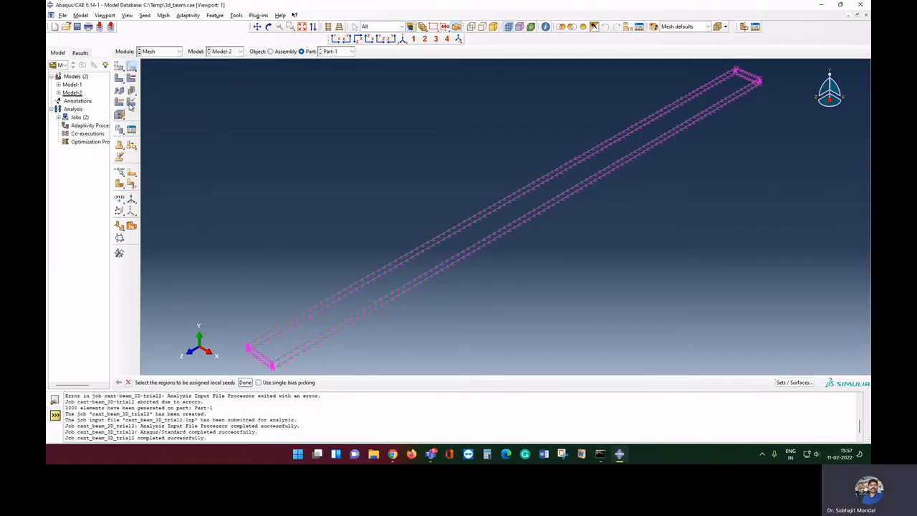
left_click(131, 102)
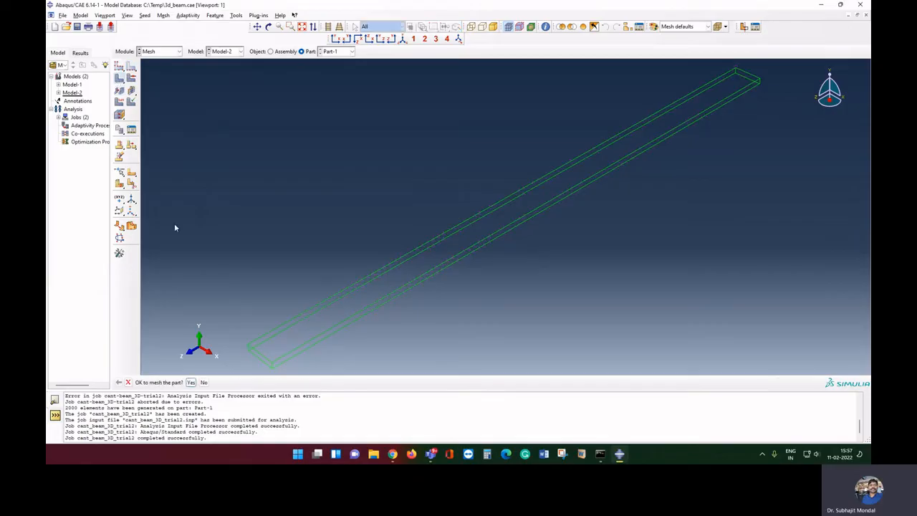
left_click(190, 382)
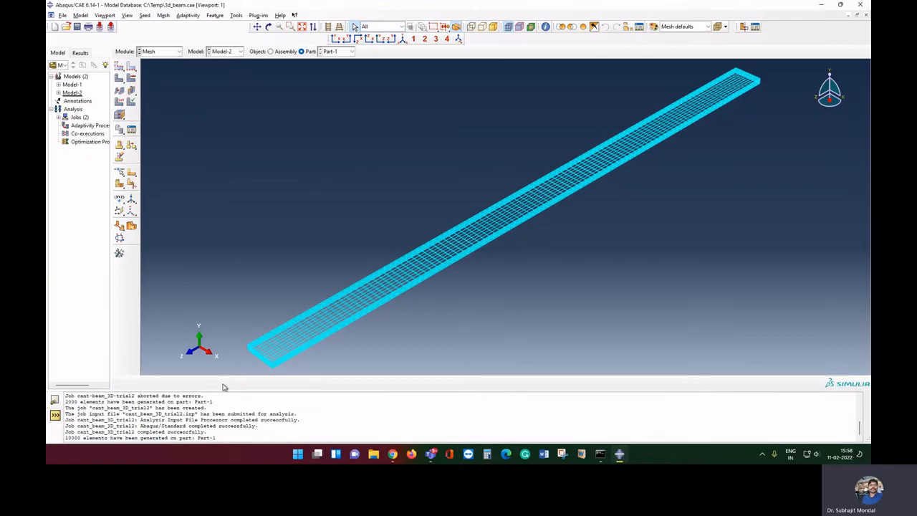
Check the 10000-element count, resubmit cant_beam_3D_trial2 with overwrite, and open its results
left_click_drag(64, 438, 104, 438)
left_click(152, 51)
left_click(149, 127)
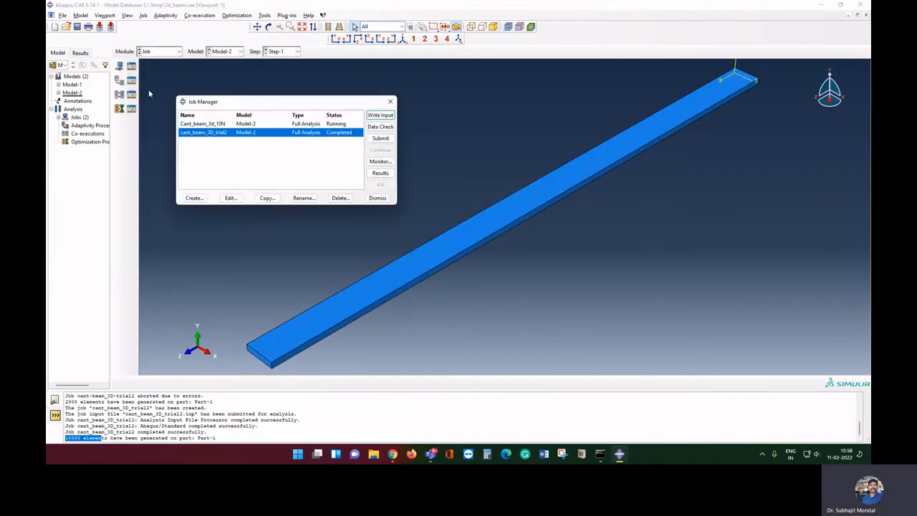
left_click(373, 140)
key("Return")
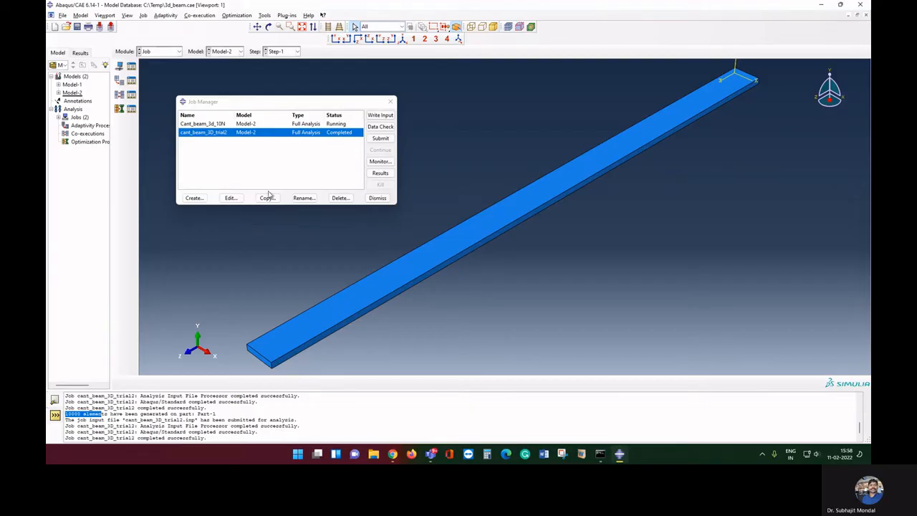
left_click(381, 174)
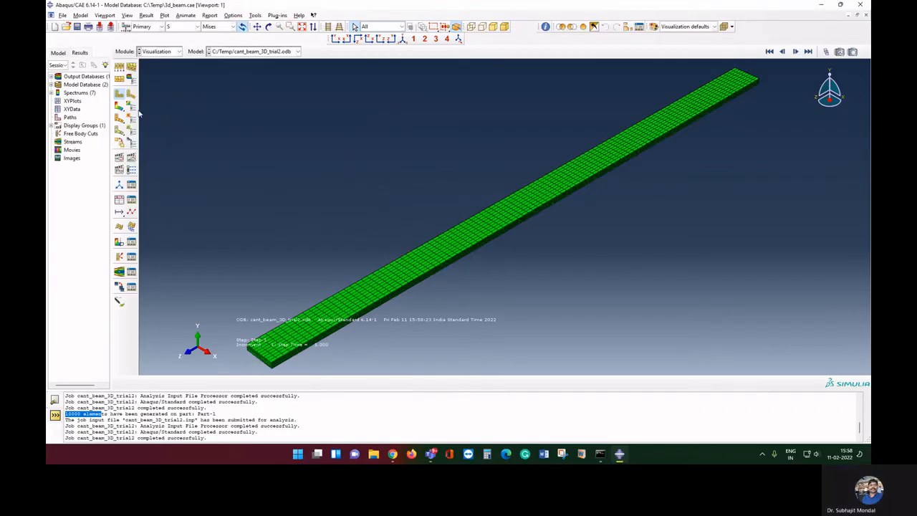
Show the refined beam's Mises stress, then U2 displacement (about -2.681e-02), and return to Mesh
left_click(120, 108)
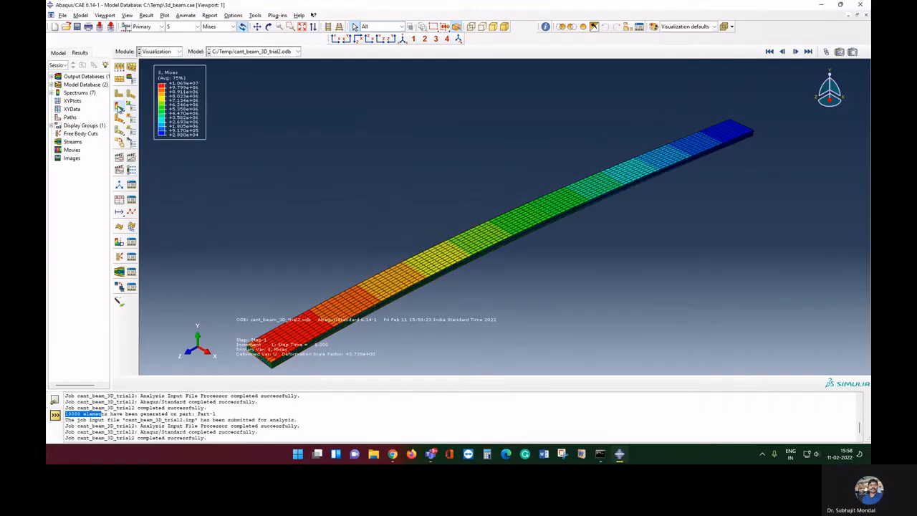
left_click(182, 27)
left_click(172, 101)
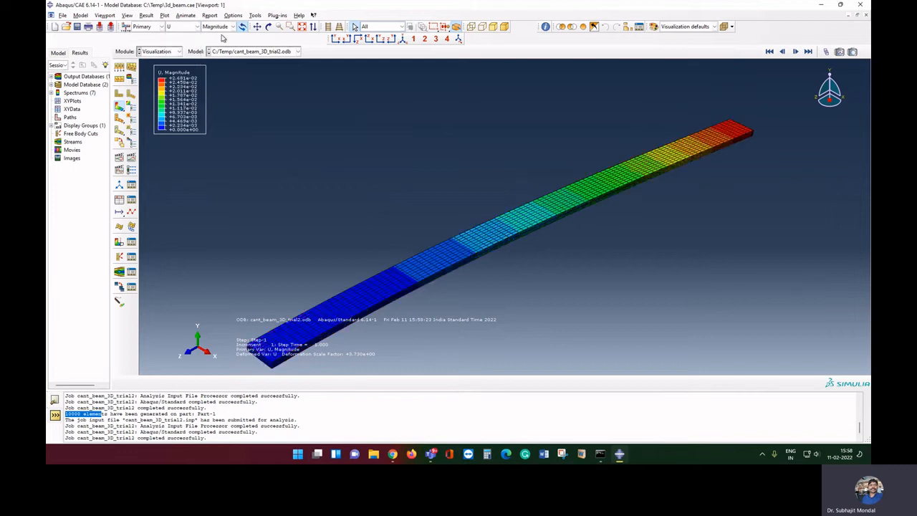
left_click(224, 27)
left_click(213, 53)
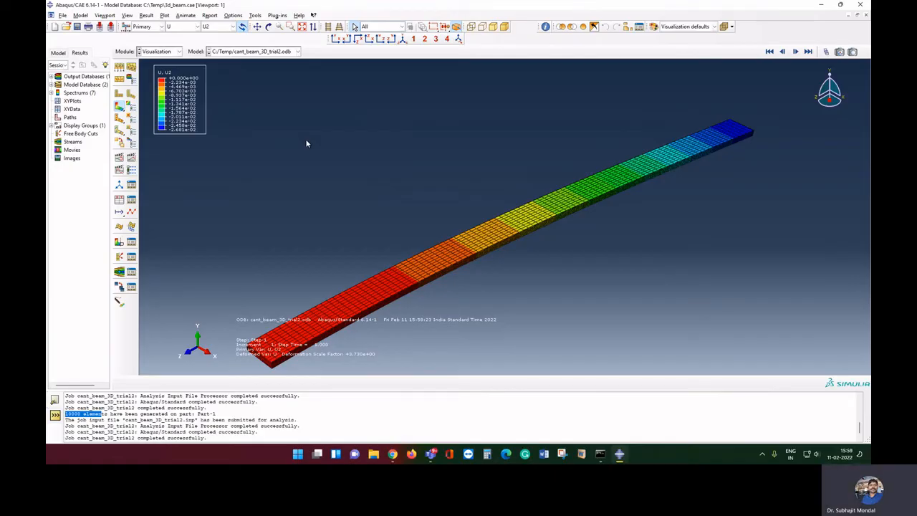
left_click(174, 52)
left_click(156, 111)
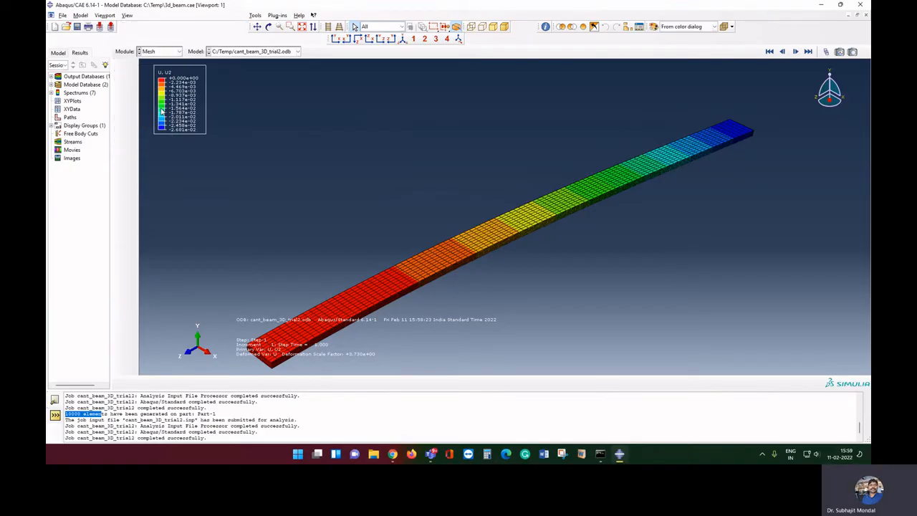
Switch the mesh view to shaded rendering and start assigning an element type from the Mesh menu
left_click(493, 26)
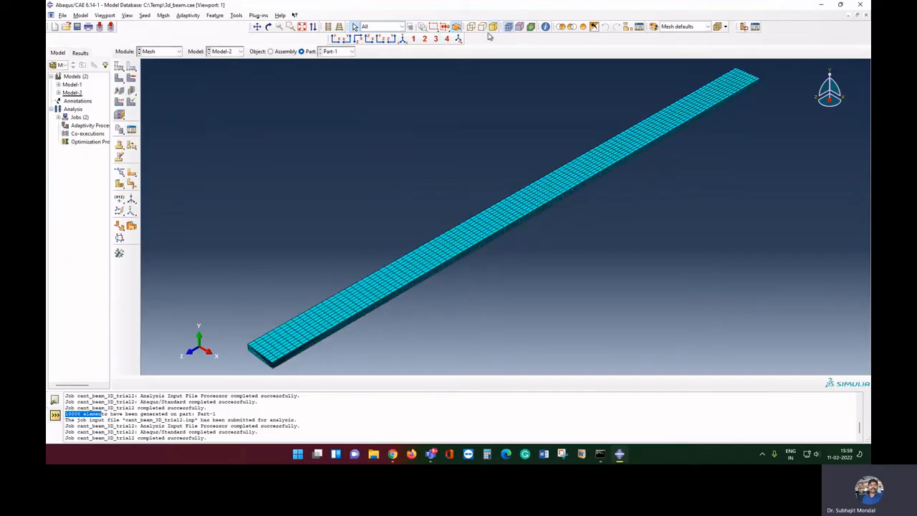
left_click(163, 15)
left_click(182, 42)
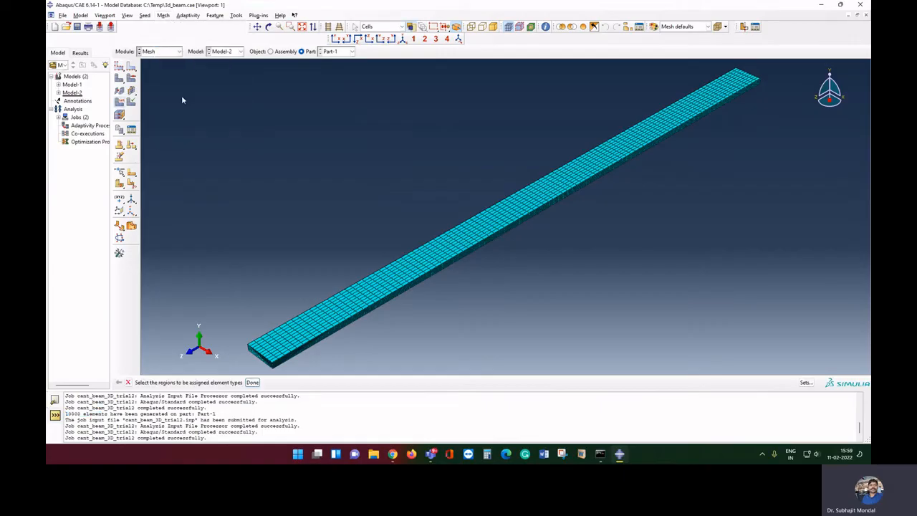
scroll(175, 93, "down", 5)
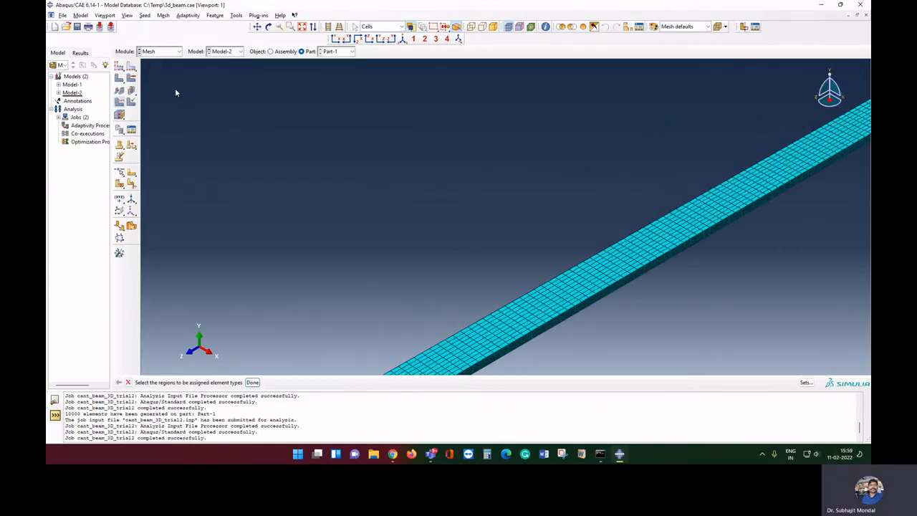
scroll(176, 93, "up", 6)
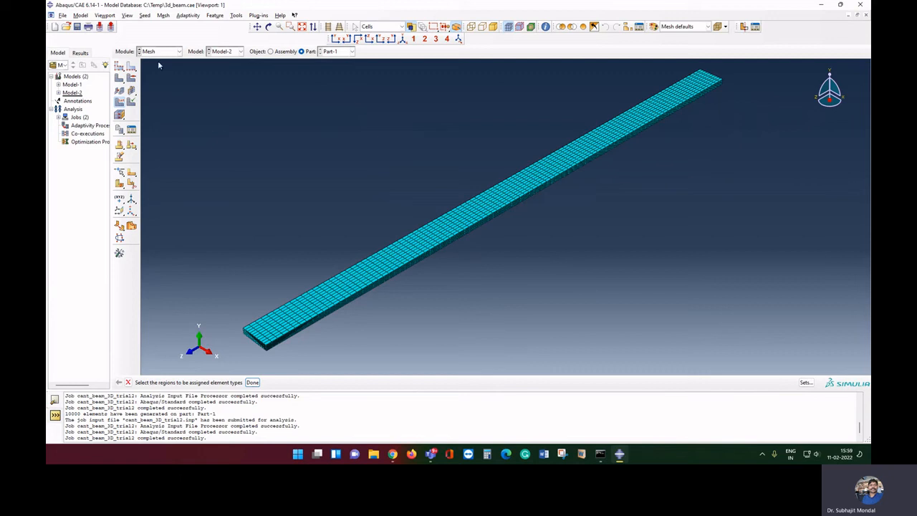
left_click(163, 15)
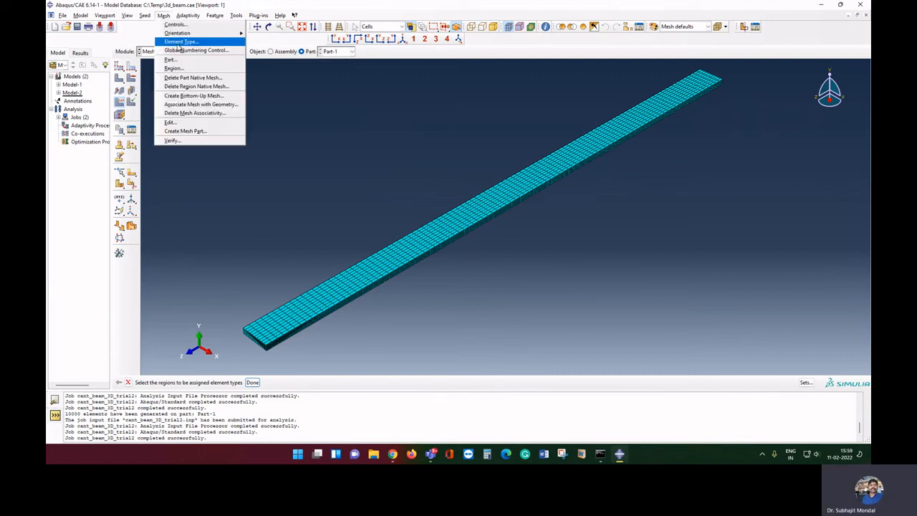
left_click(250, 179)
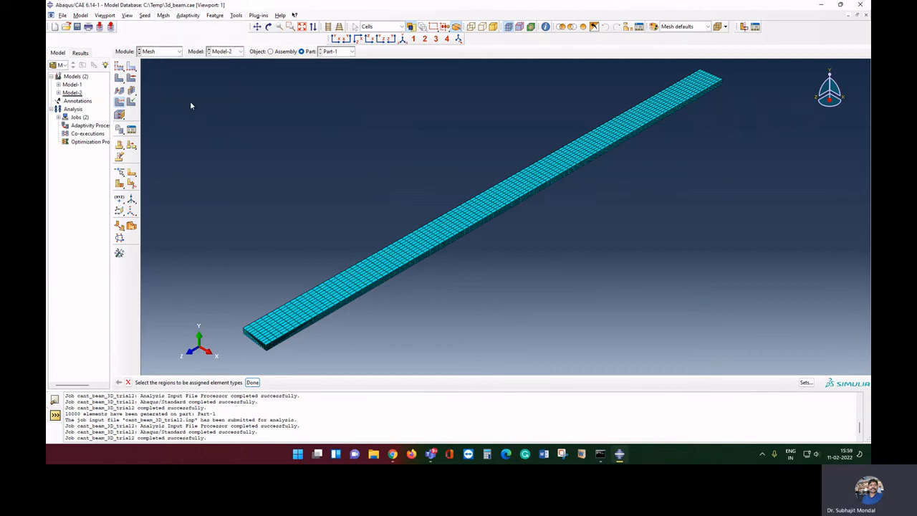
left_click(163, 15)
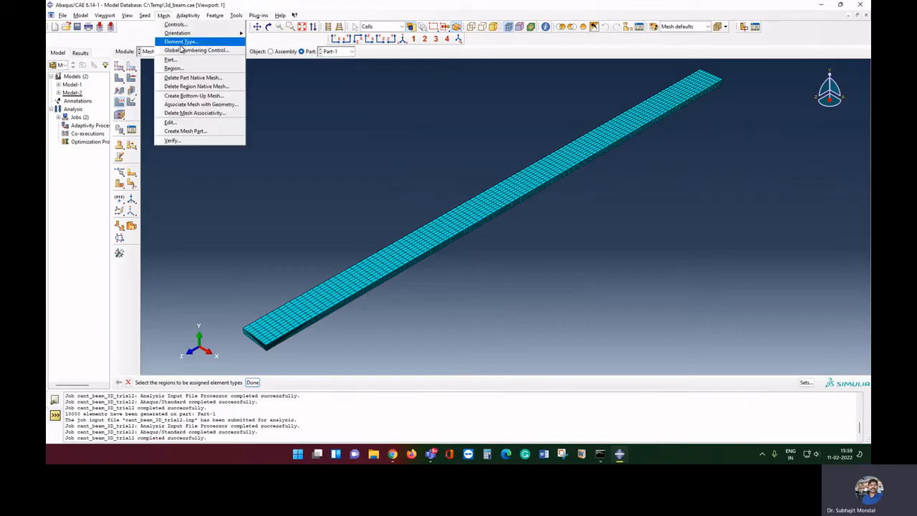
left_click(181, 43)
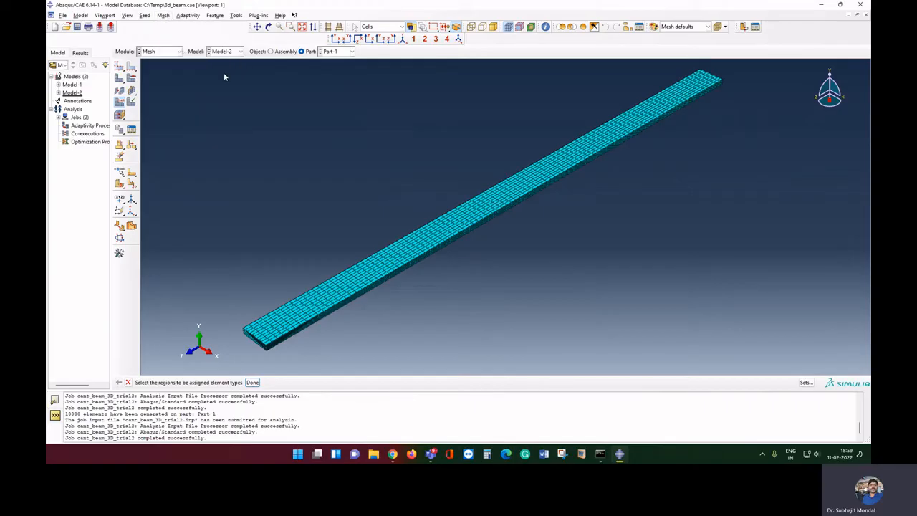
Select the whole beam and set its elements to quadratic C3D20R
left_click_drag(185, 90, 813, 341)
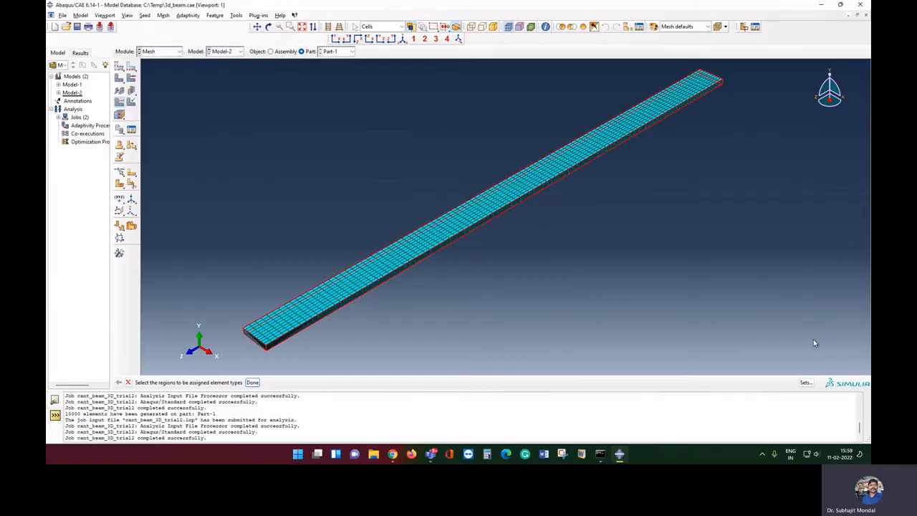
left_click(253, 381)
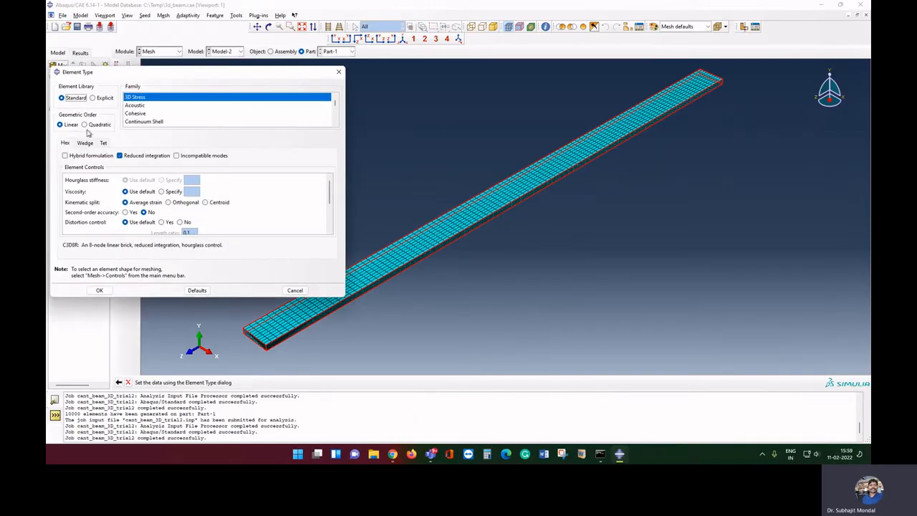
left_click(87, 125)
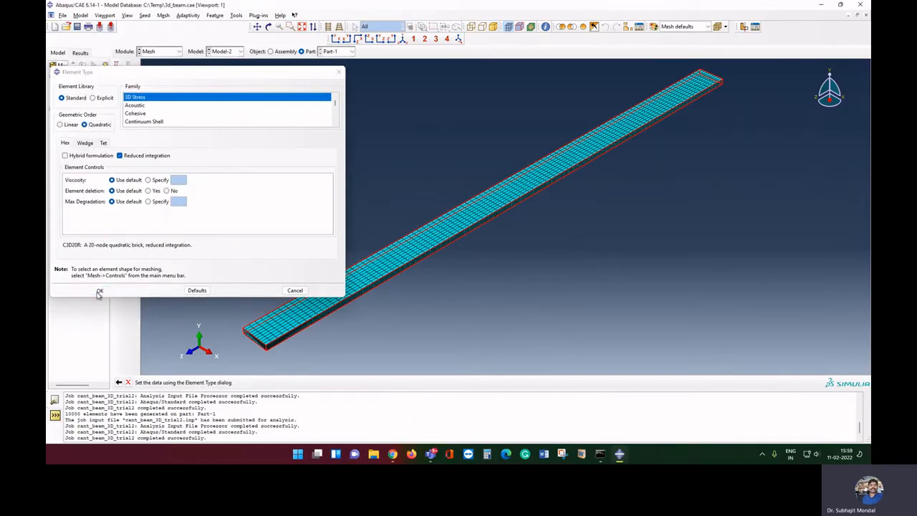
left_click(100, 290)
left_click(252, 382)
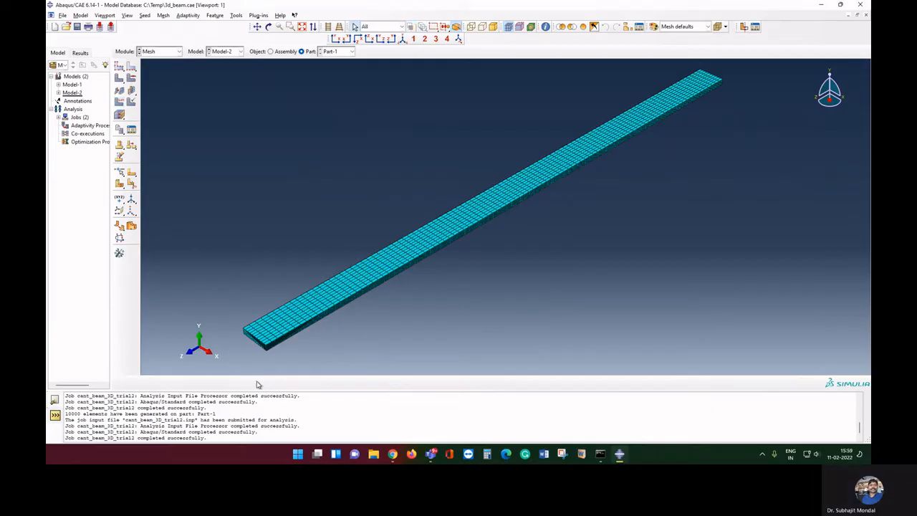
scroll(363, 362, "down", 1)
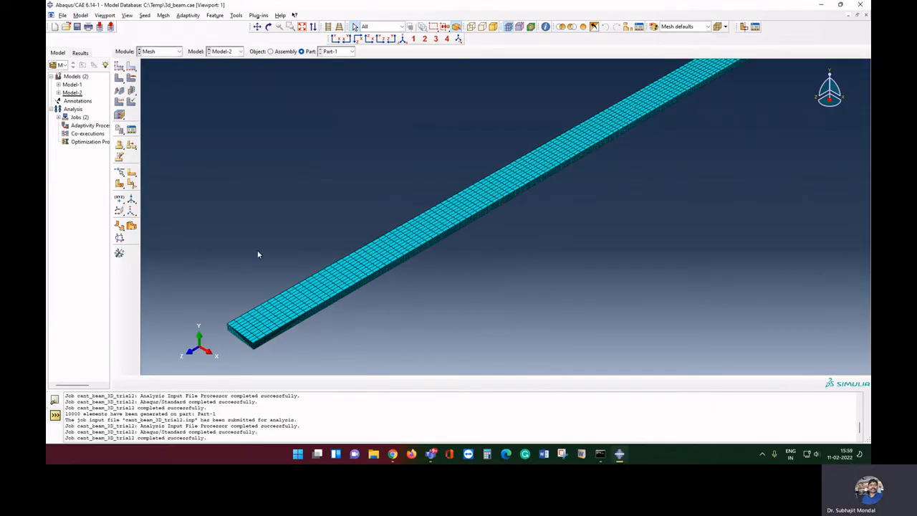
left_click(169, 51)
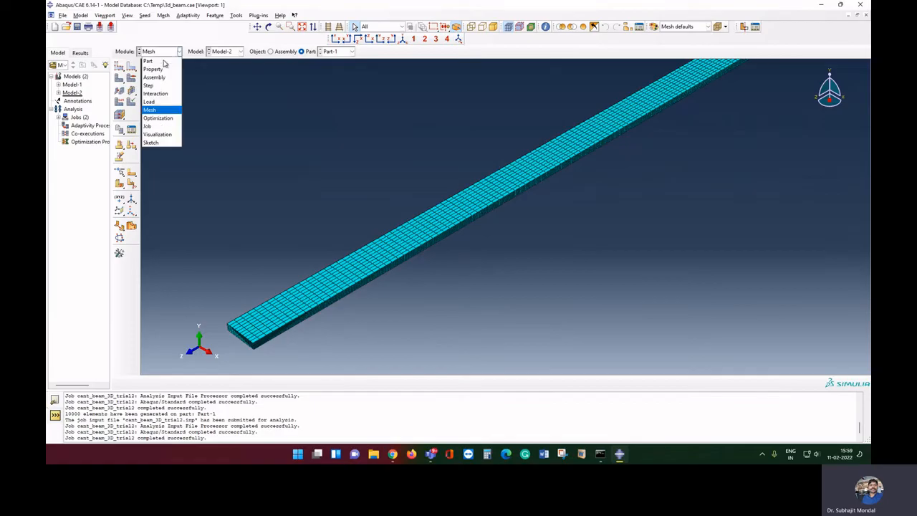
Resubmit cant_beam_3D_trial2 on the C3D20R mesh, confirming the overwrite, and open its results
left_click(160, 104)
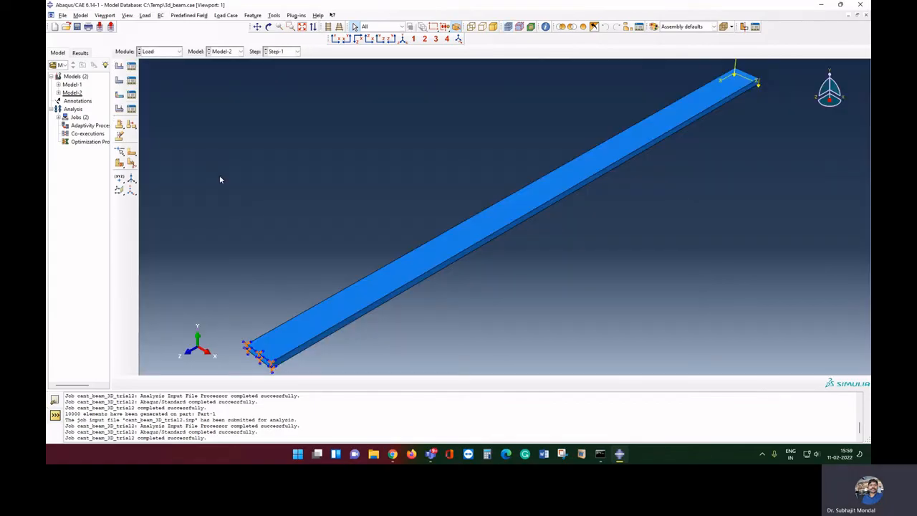
left_click(169, 51)
left_click(167, 126)
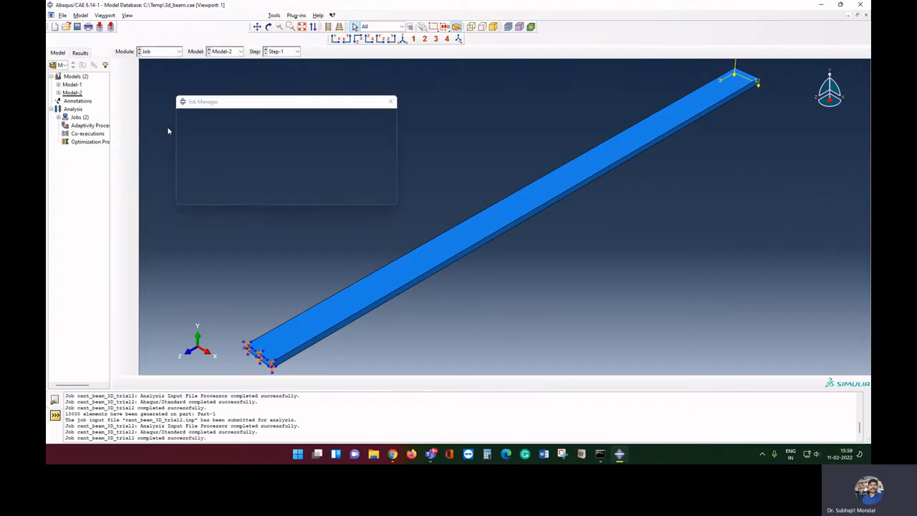
left_click(380, 138)
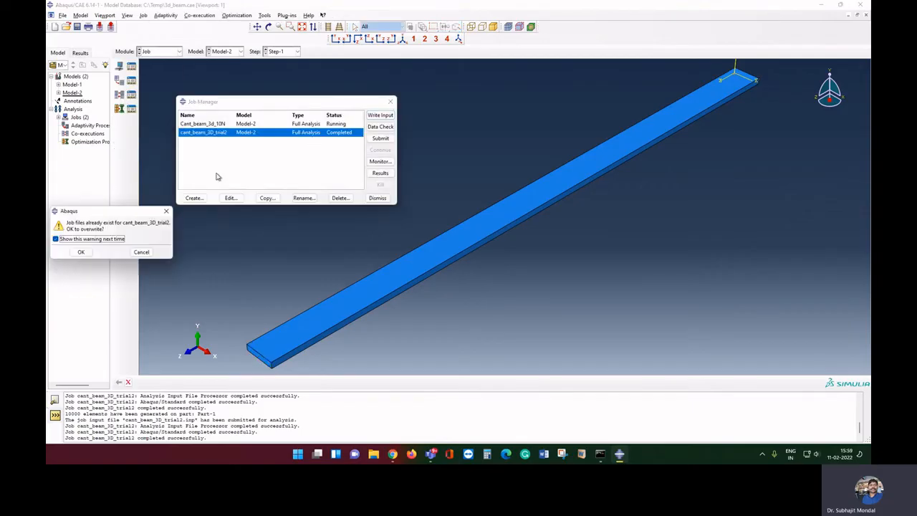
left_click(80, 252)
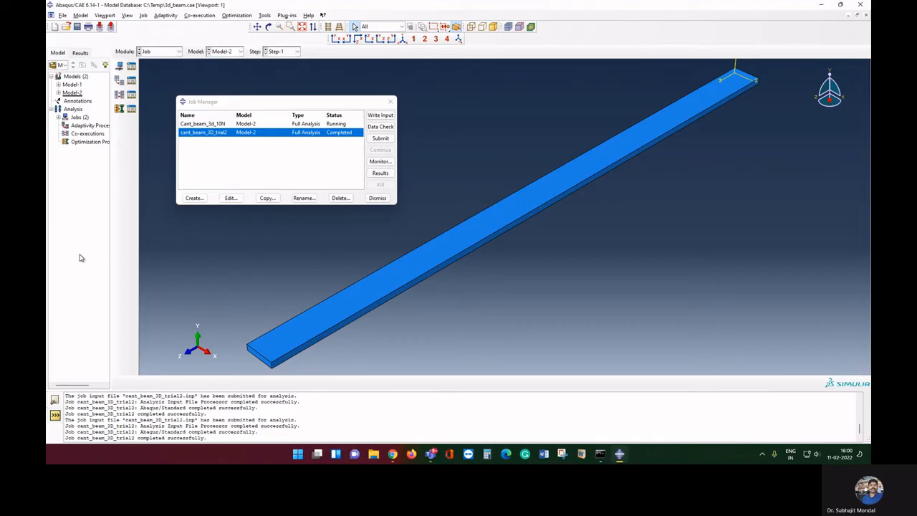
left_click(386, 175)
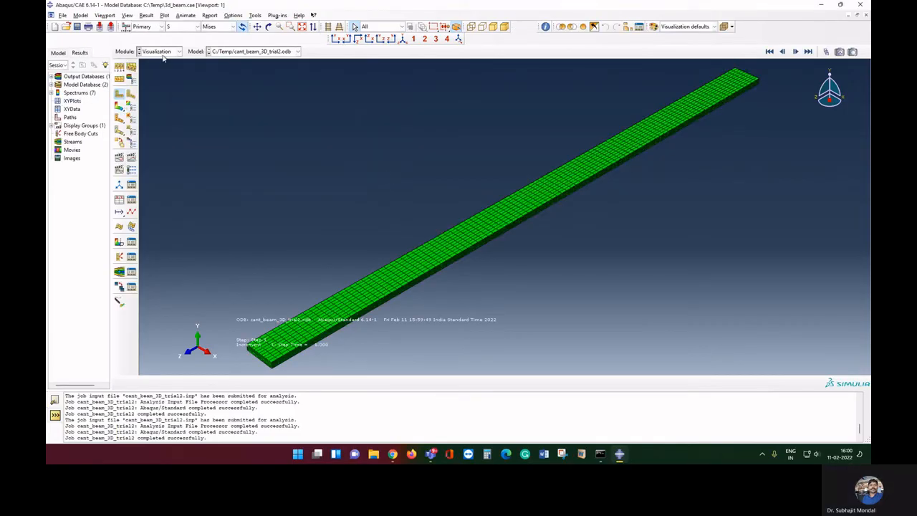
Plot displacement magnitude U, then the U2 component peaking near -2.656e-02
left_click(175, 28)
left_click(178, 102)
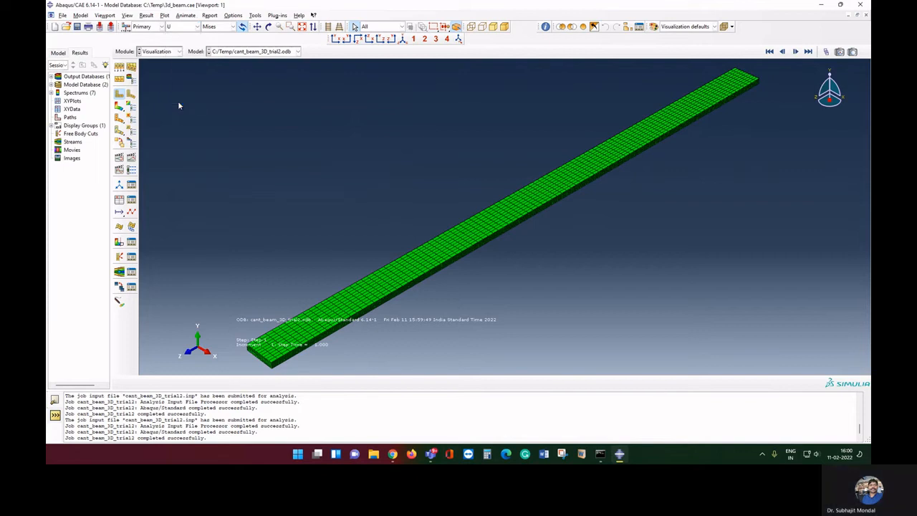
left_click(224, 27)
left_click(217, 52)
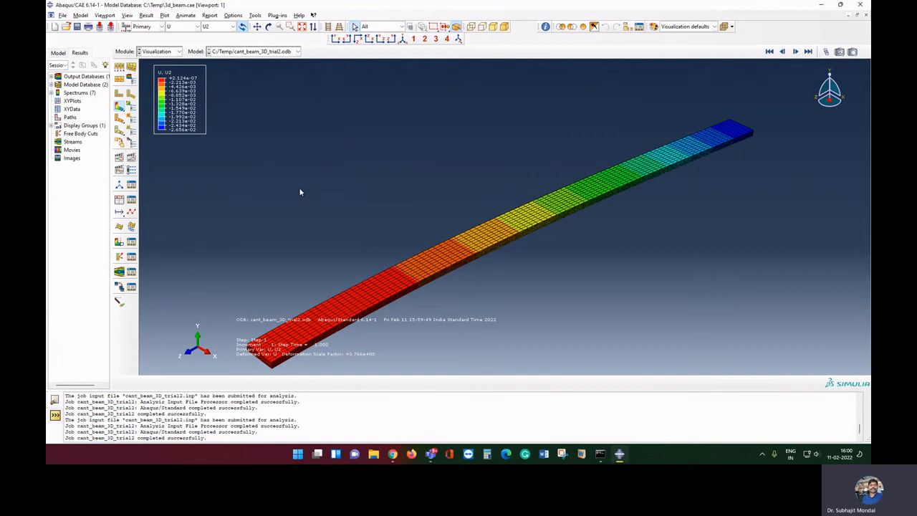
Return to the Job module and dismiss the Job Manager
left_click(163, 52)
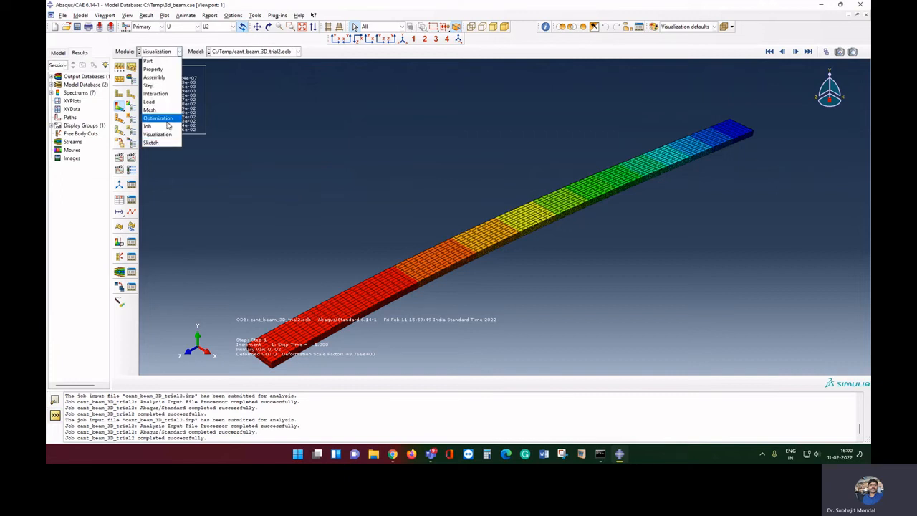
left_click(159, 126)
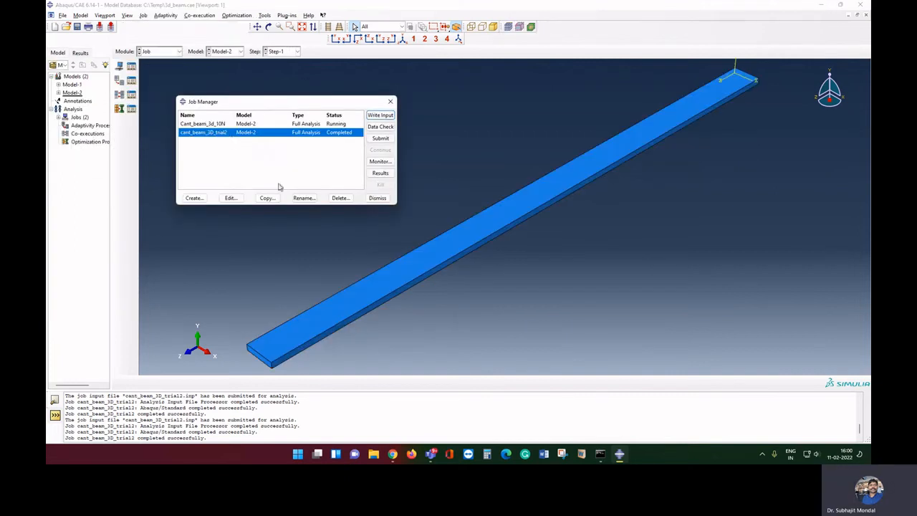
left_click(378, 198)
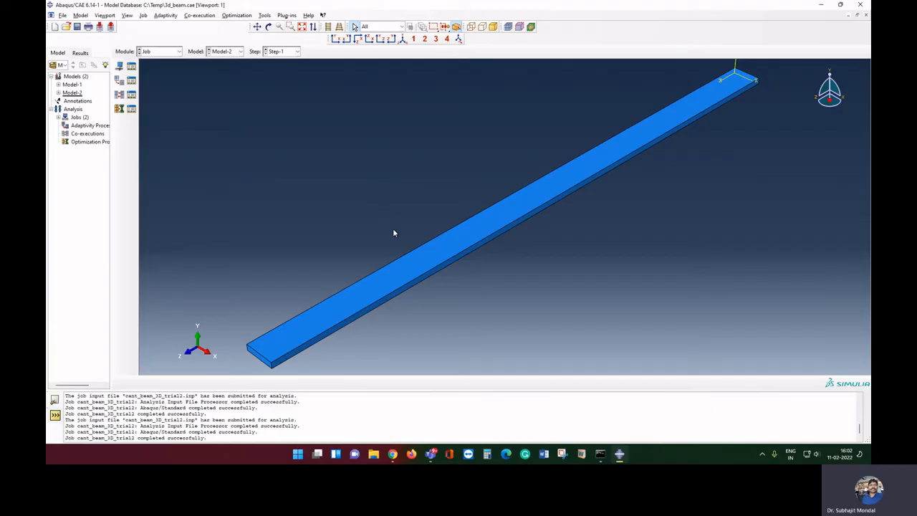
Switch the module selector from Job to Step for Model-2
left_click(170, 52)
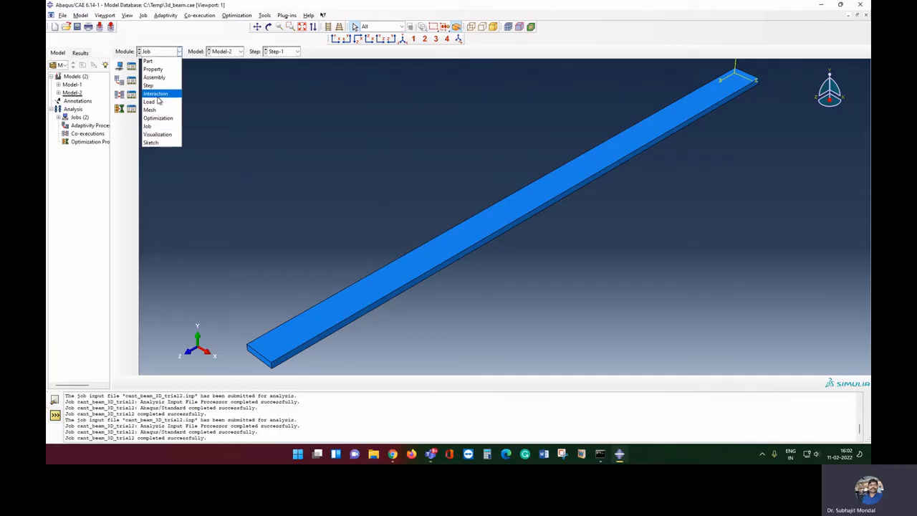
left_click(160, 87)
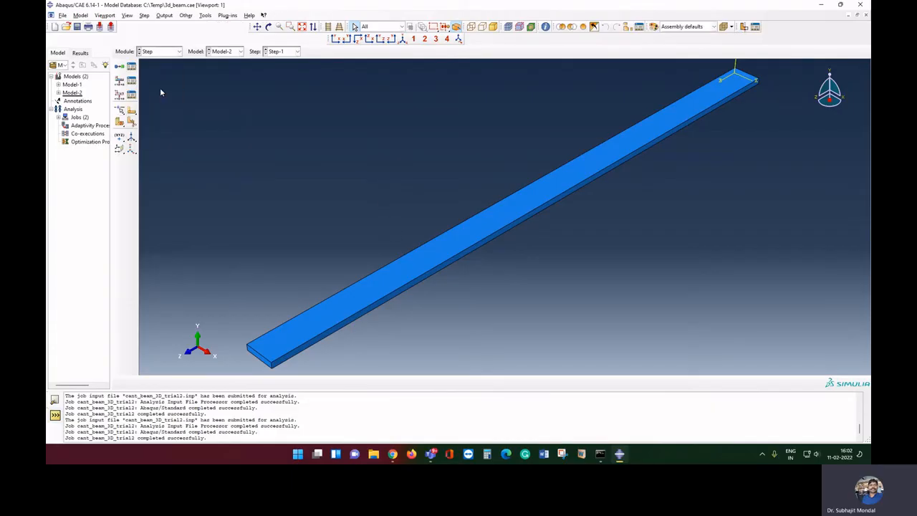
left_click(169, 52)
left_click(161, 85)
Start a new node set named dis_nod and continue to node picking
left_click(205, 15)
mouse_move(217, 44)
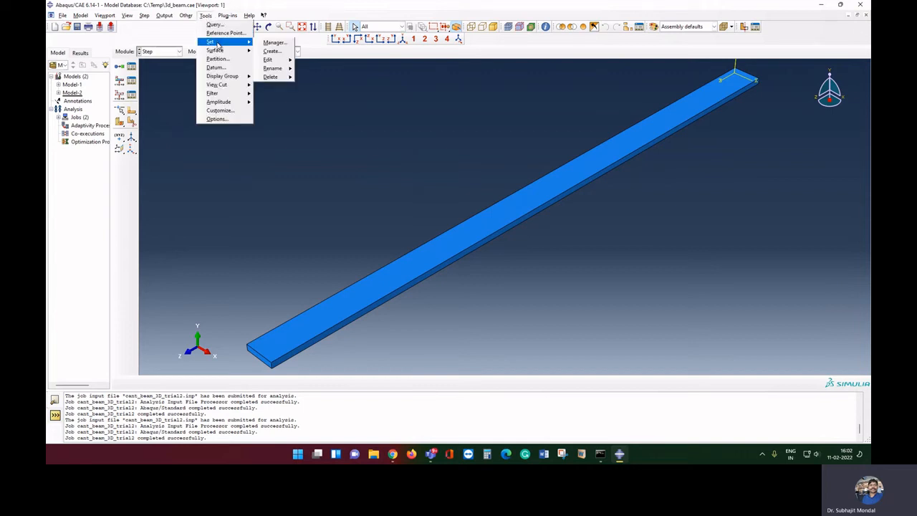
left_click(285, 55)
left_click(93, 167)
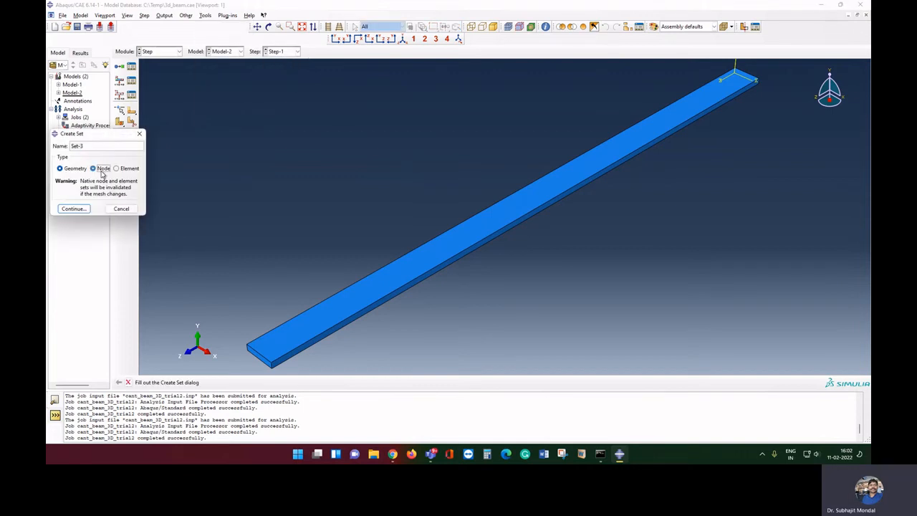
left_click_drag(77, 145, 48, 149)
type("dis_nodes")
left_click(81, 210)
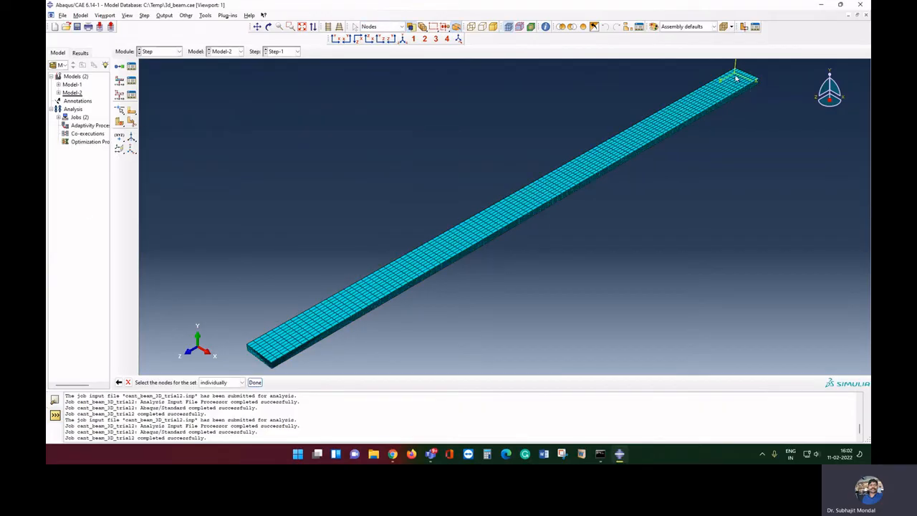
Pan and zoom the beam and switch to a side view
left_click(256, 27)
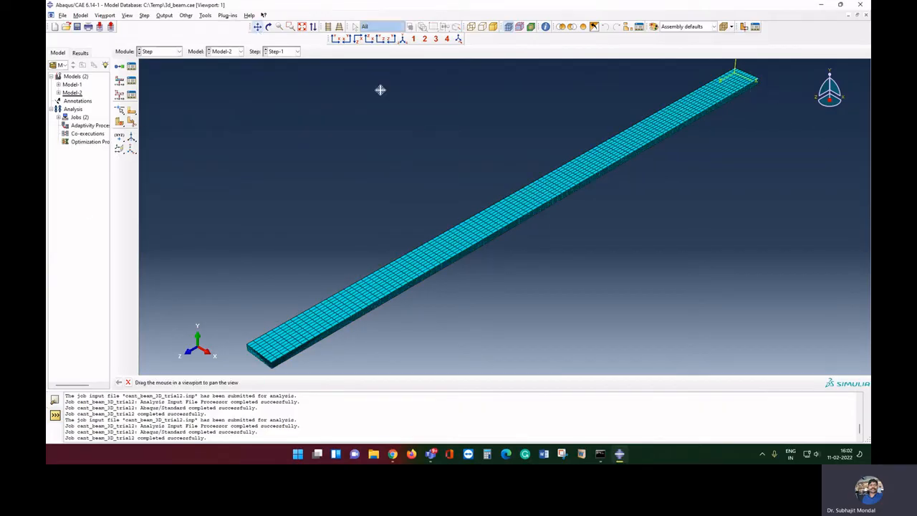
left_click_drag(620, 171, 432, 225)
scroll(562, 171, "down", 3)
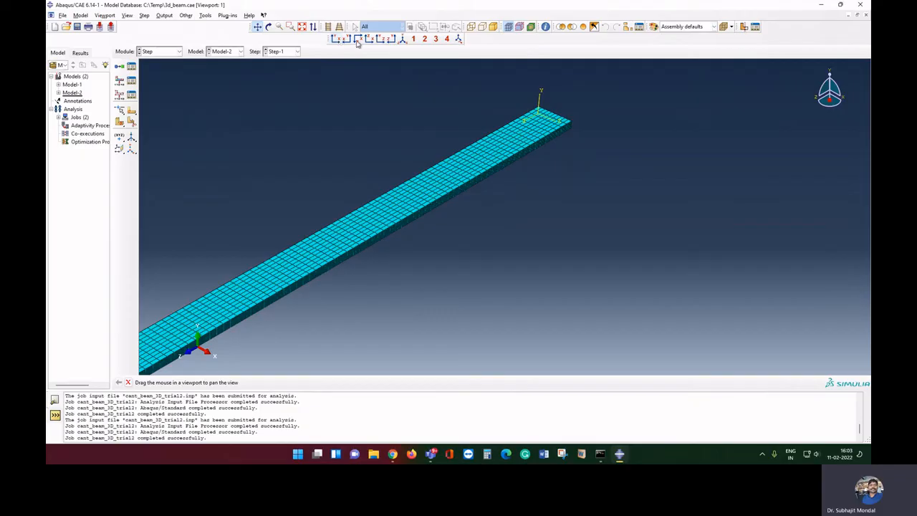
left_click(380, 40)
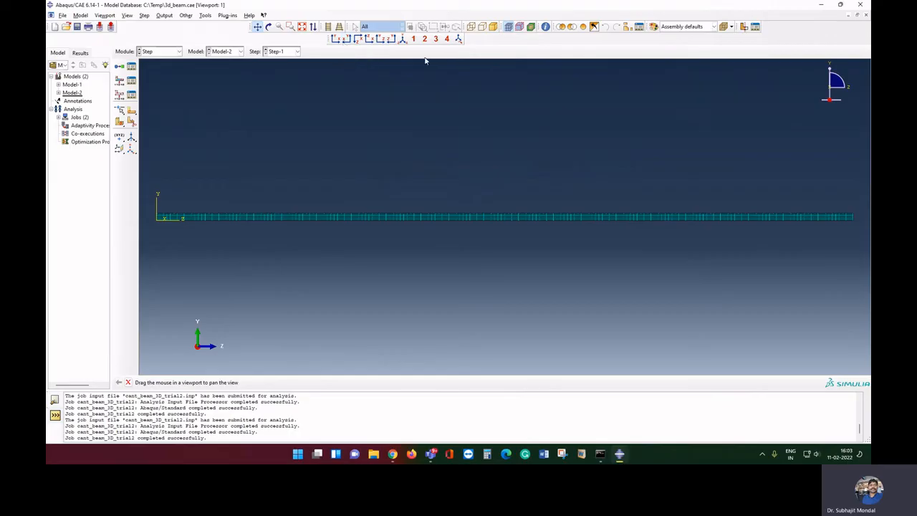
left_click(127, 16)
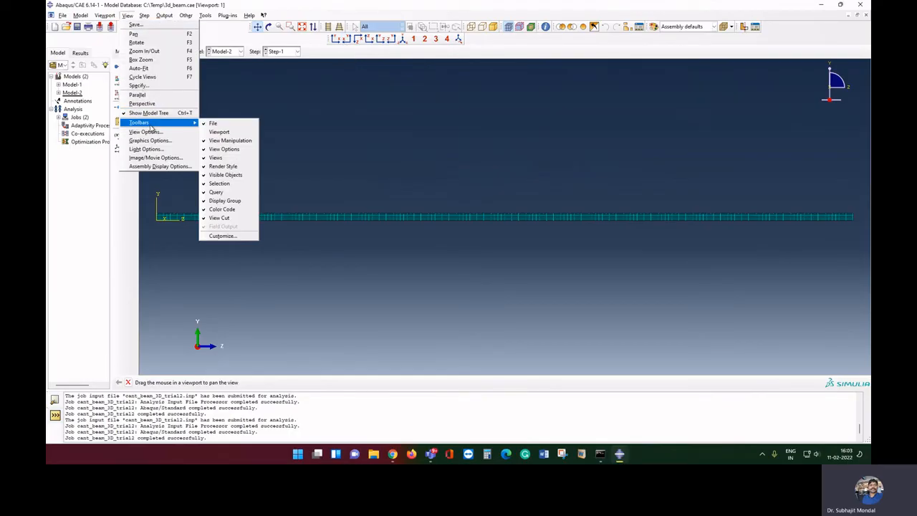
mouse_move(153, 123)
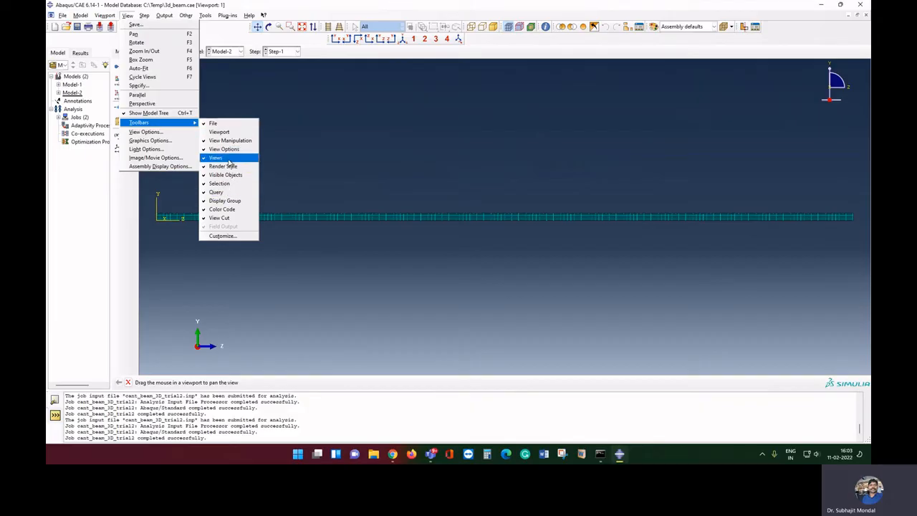
left_click(404, 157)
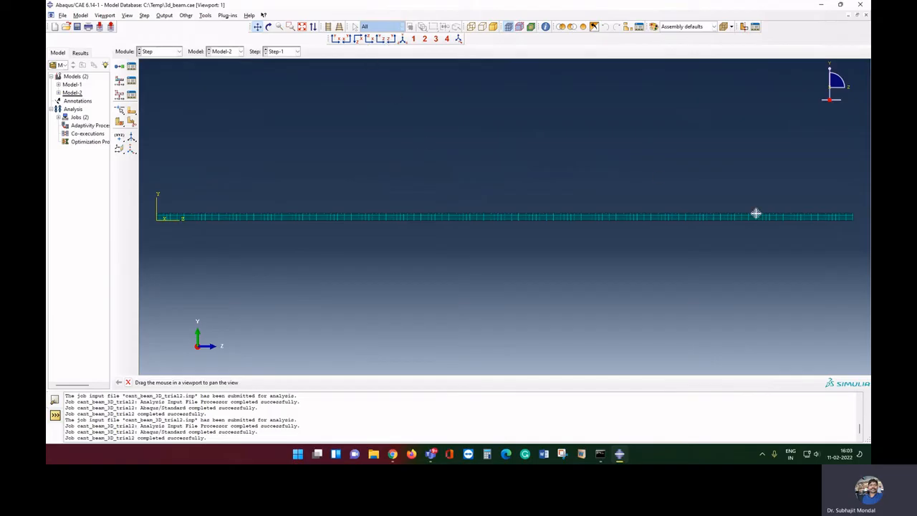
Box-select the nodes at the beam's free end and rotate to inspect them
left_click_drag(756, 213, 489, 178)
scroll(558, 205, "up", 5)
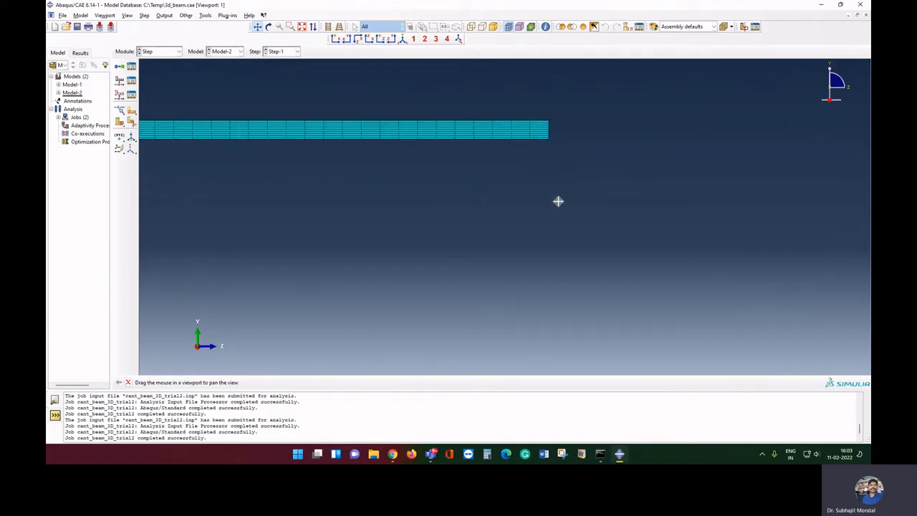
left_click_drag(558, 201, 527, 224)
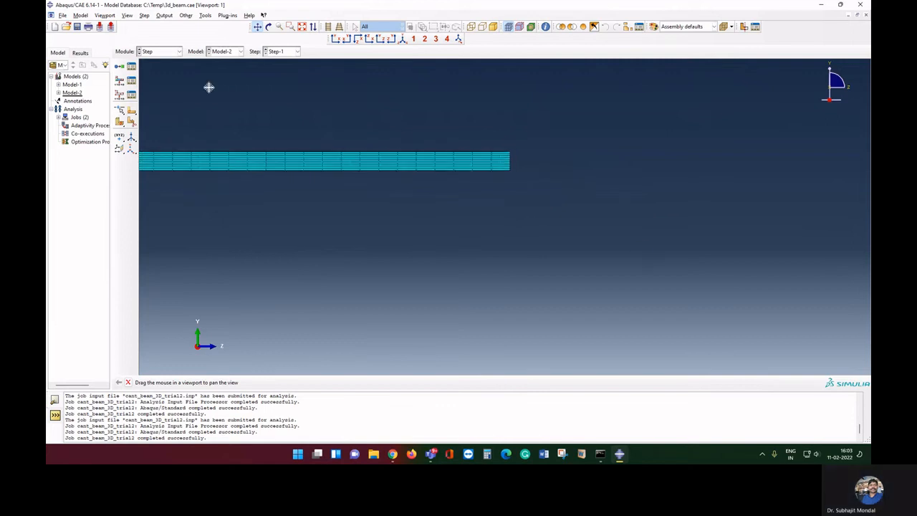
right_click(348, 117)
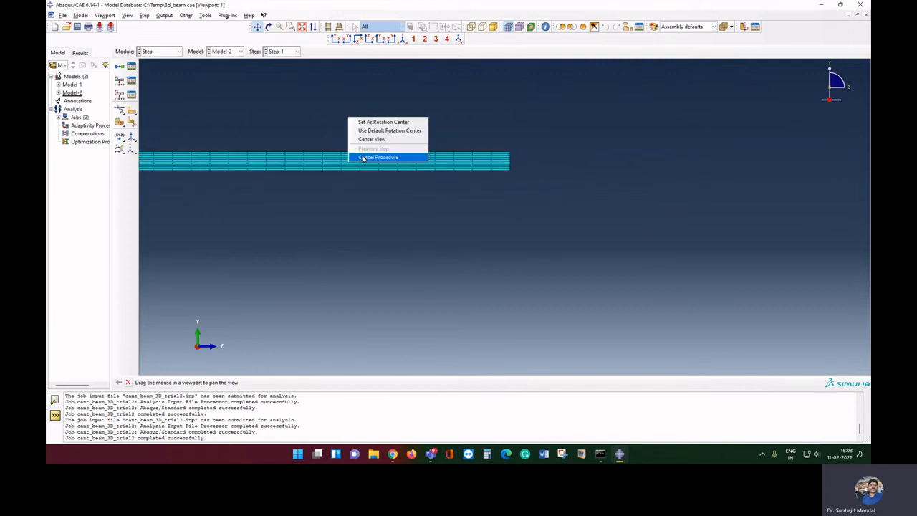
left_click(380, 156)
left_click_drag(501, 144, 520, 176)
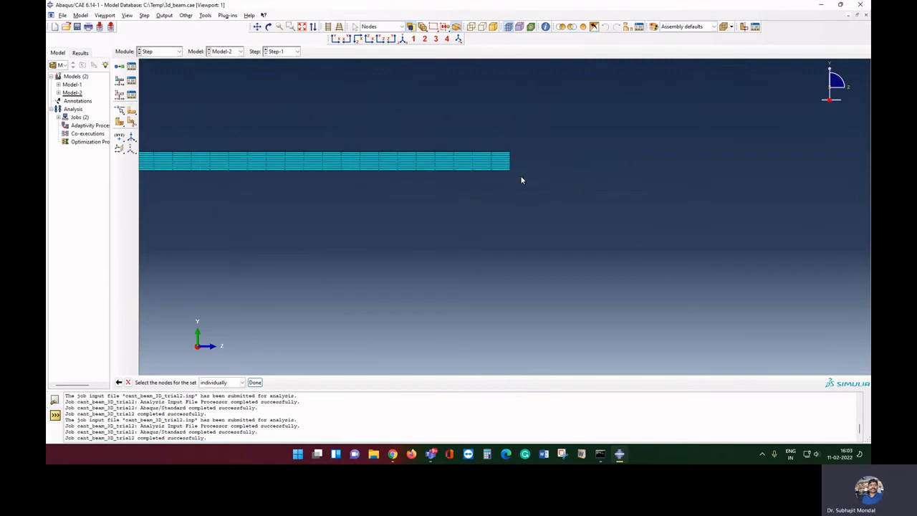
left_click(269, 26)
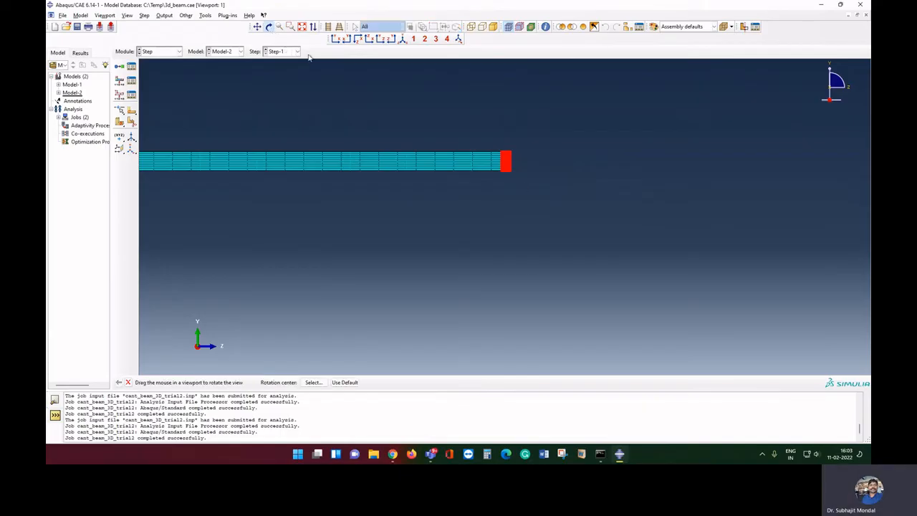
left_click_drag(544, 174, 475, 207)
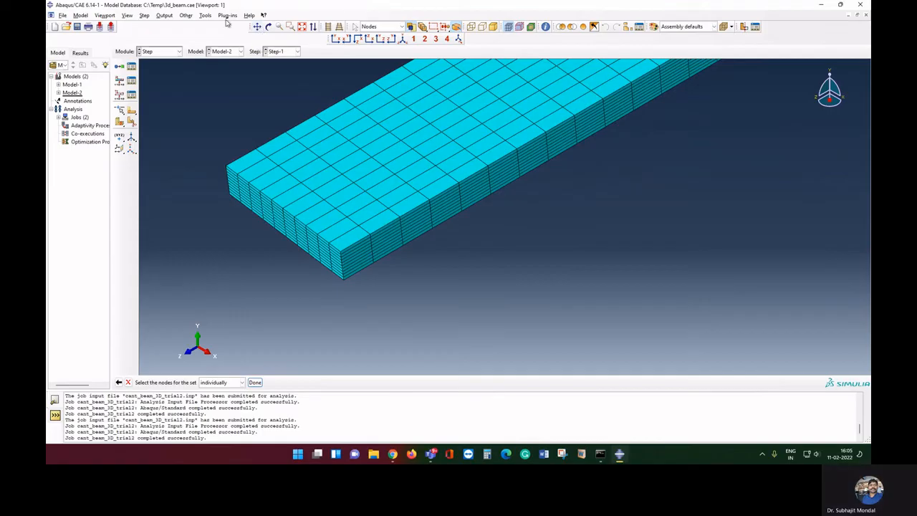
Cancel the unfinished pick and start a new node set named RF2
left_click(129, 382)
left_click(204, 15)
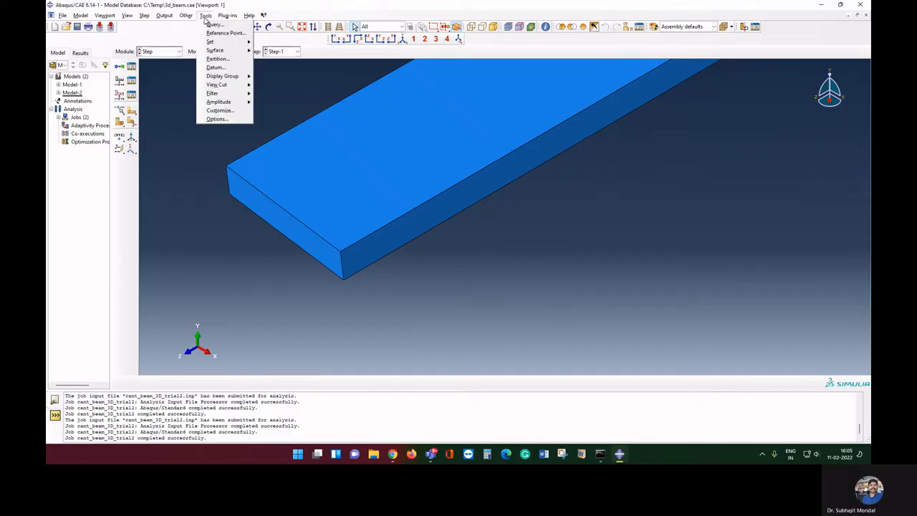
mouse_move(229, 41)
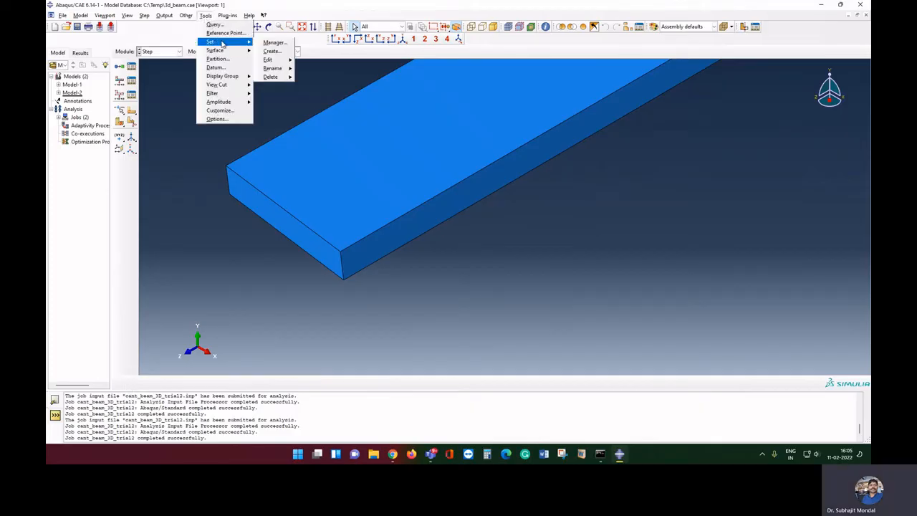
left_click(283, 52)
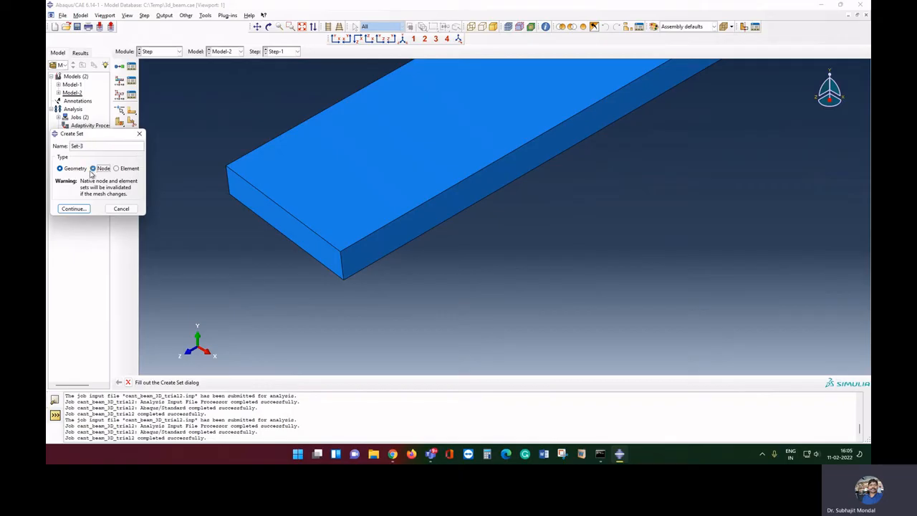
left_click(93, 168)
type("RF2")
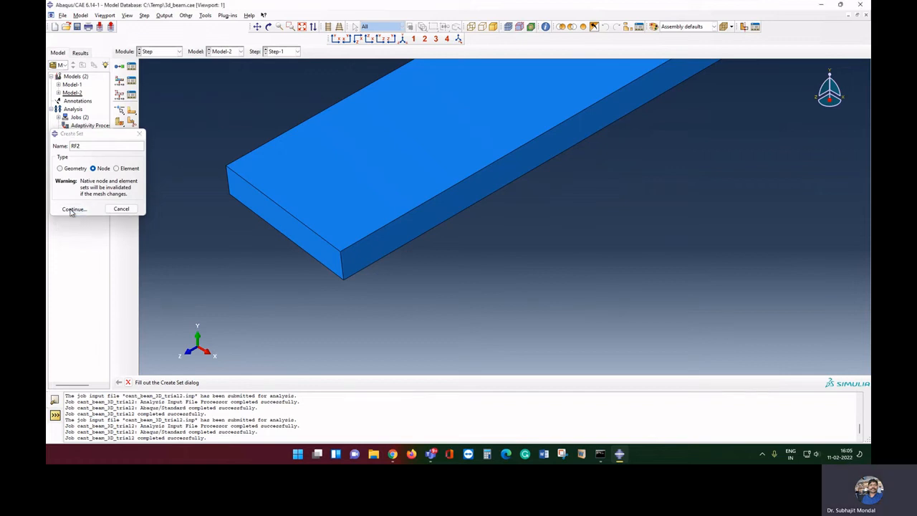
left_click(73, 208)
Box-select the 341 end-face nodes, rotate to verify them, and finish the RF2 set
left_click_drag(209, 162, 223, 179)
left_click_drag(223, 179, 240, 209)
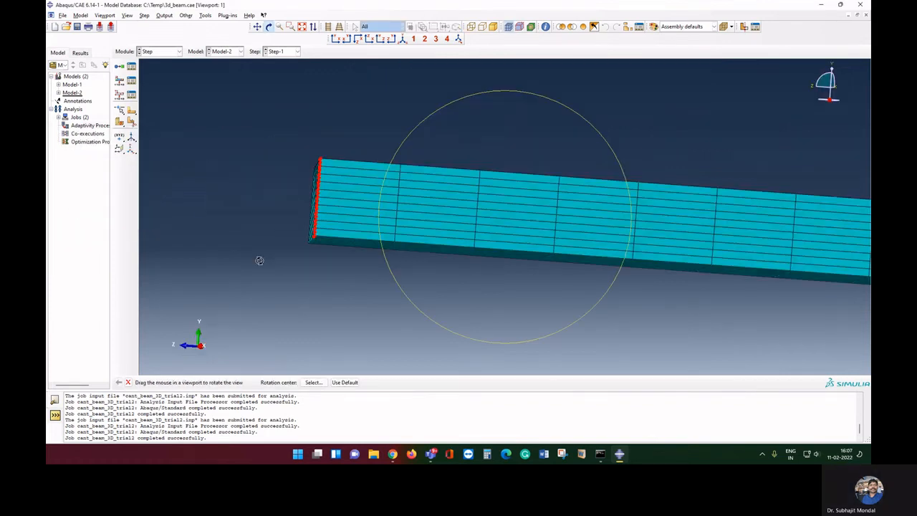
right_click(260, 261)
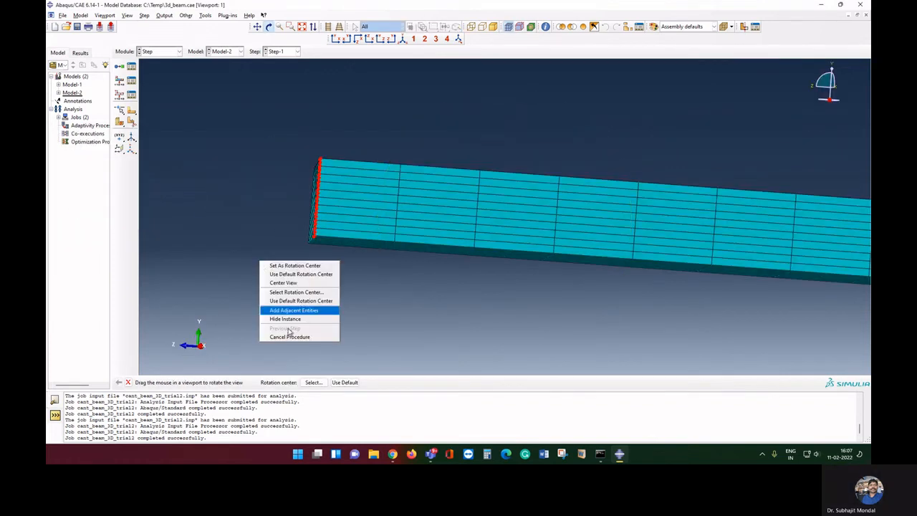
left_click(289, 338)
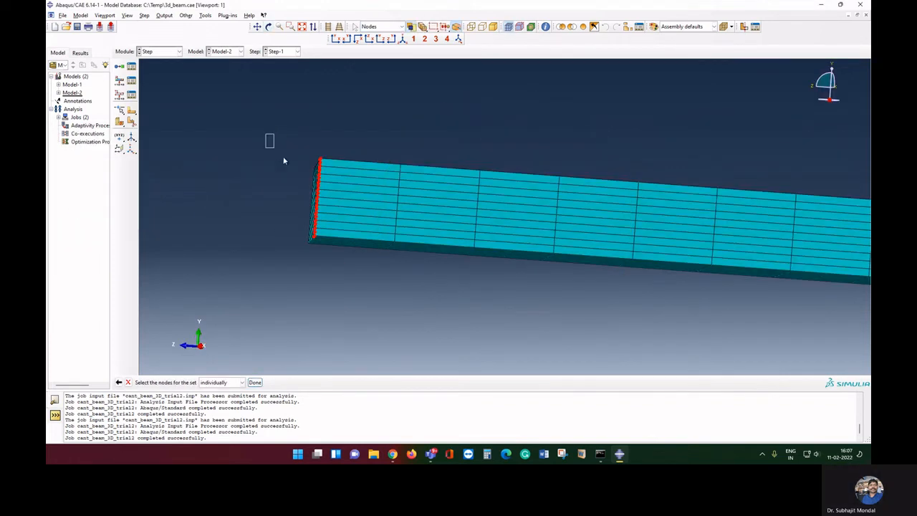
left_click_drag(284, 161, 321, 252)
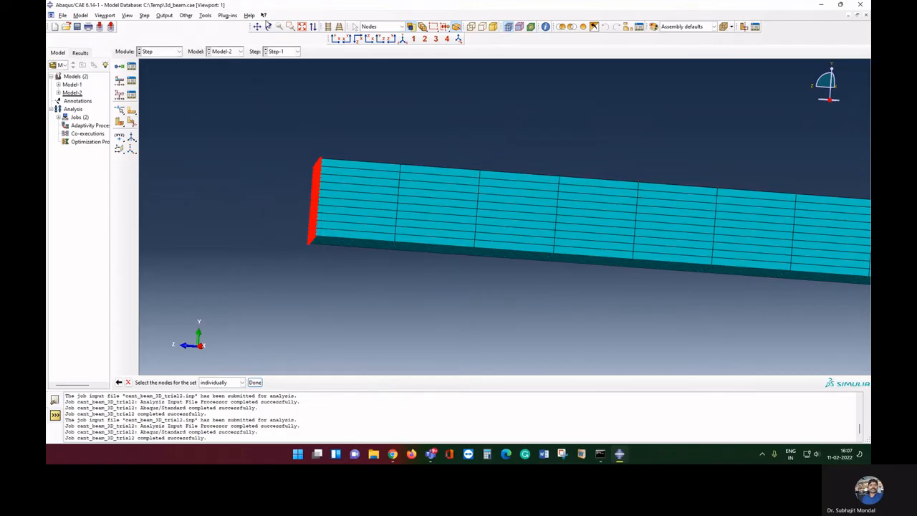
left_click(268, 27)
left_click_drag(296, 170, 389, 211)
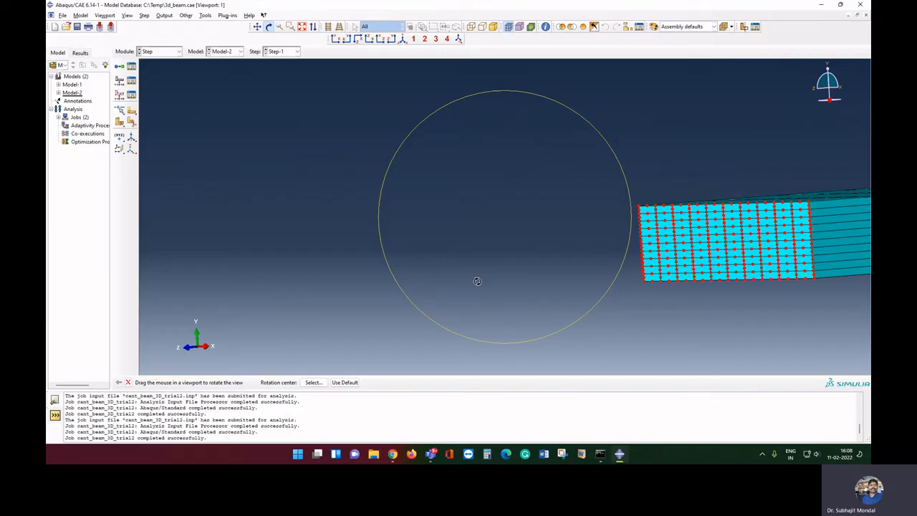
left_click(128, 382)
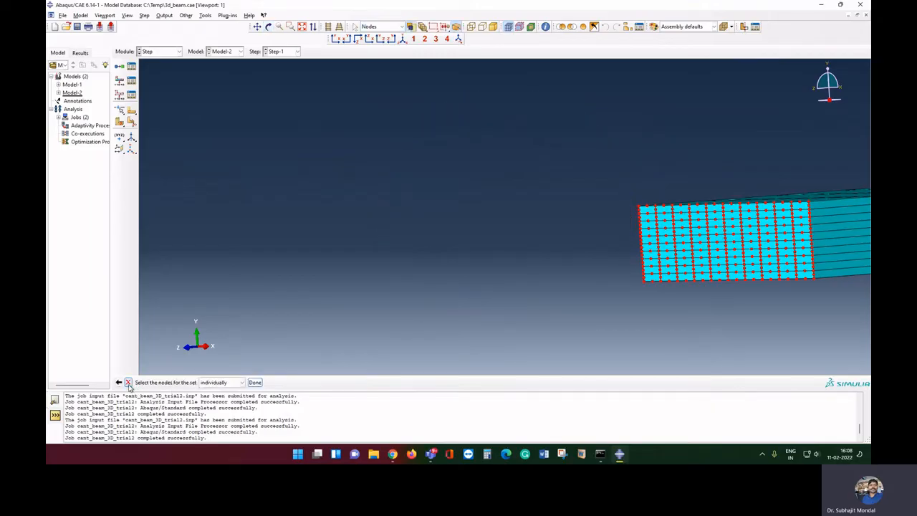
left_click(256, 385)
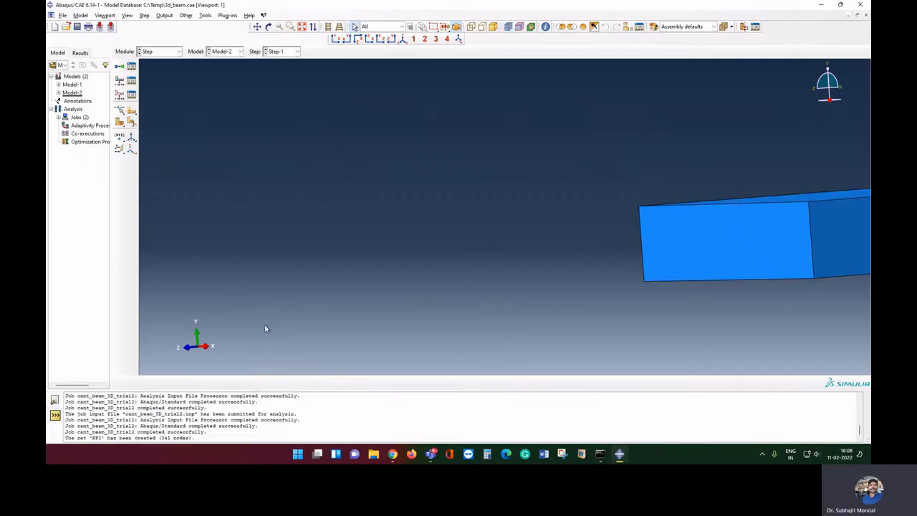
Check the RF2 confirmation, then fit the beam side-on with its free end enlarged
left_click_drag(88, 437, 116, 437)
left_click_drag(195, 437, 134, 432)
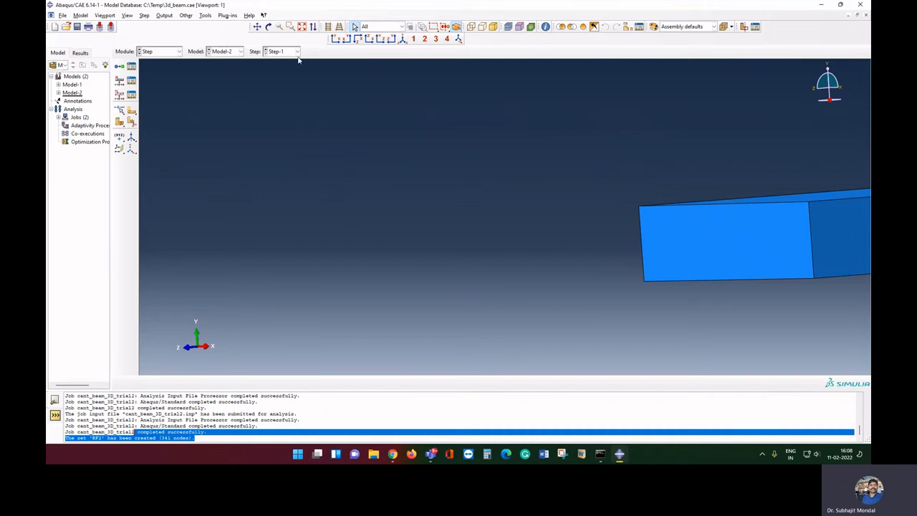
left_click(301, 27)
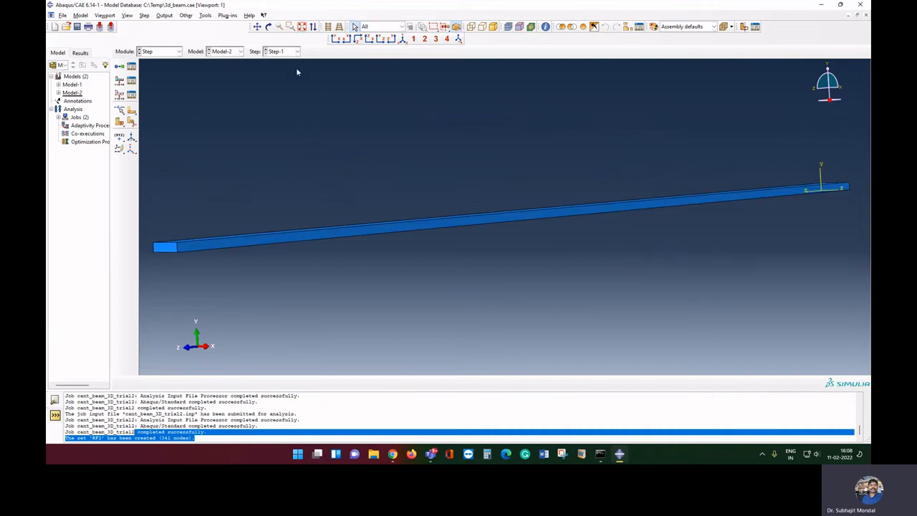
left_click(393, 40)
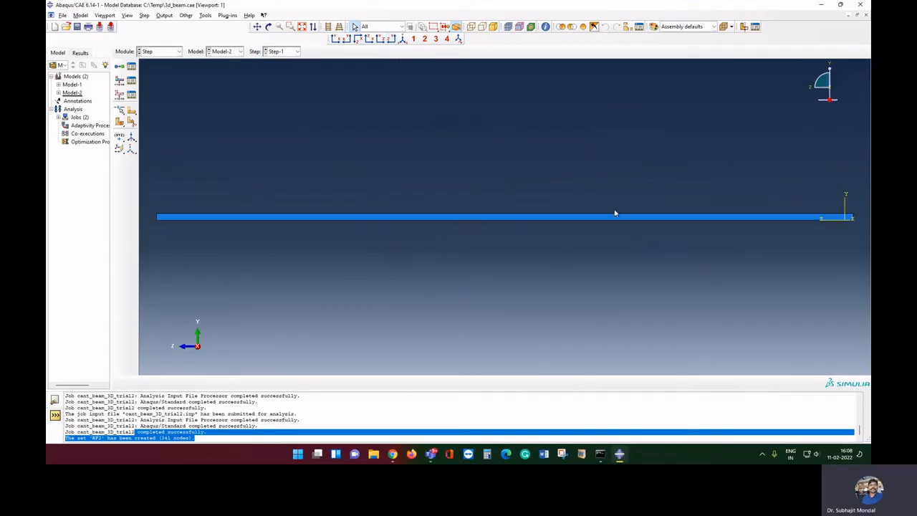
left_click(257, 26)
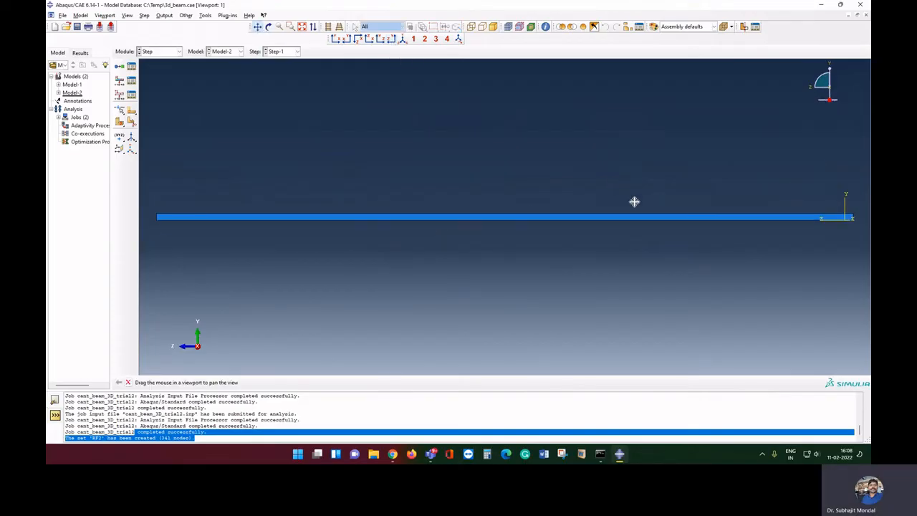
left_click_drag(632, 200, 820, 105)
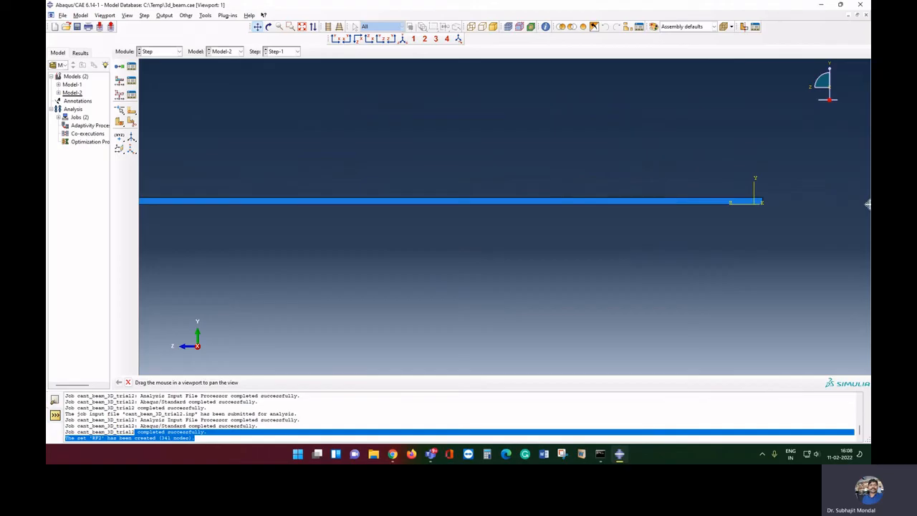
left_click_drag(864, 193, 673, 192)
scroll(617, 194, "up", 5)
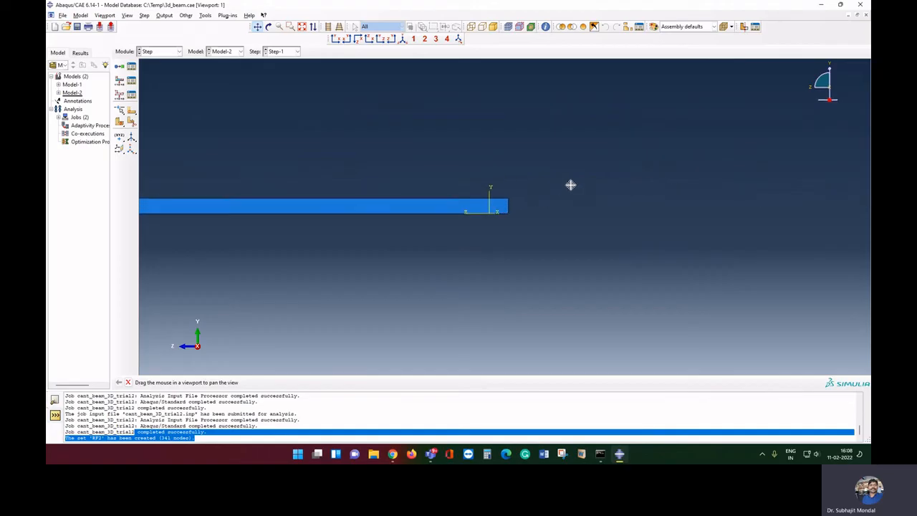
scroll(571, 184, "up", 4)
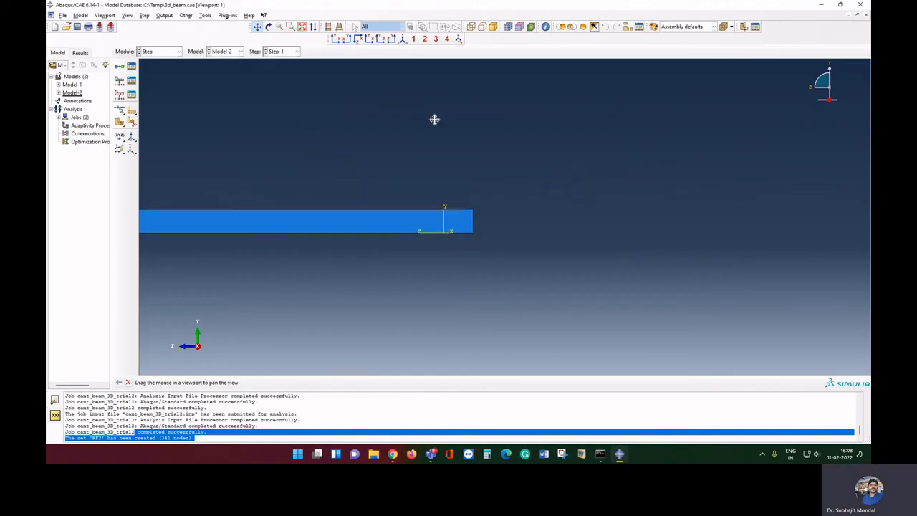
Tilt the view slightly, stop rotating, and bring up the Set commands
left_click(268, 27)
mouse_move(516, 215)
left_mouse_down()
mouse_move(491, 214)
mouse_move(505, 205)
left_mouse_up()
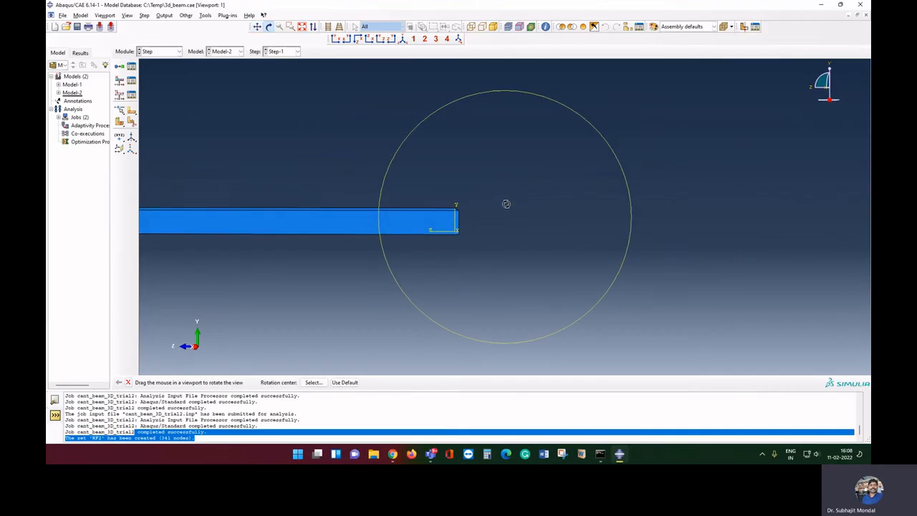
right_click(506, 204)
left_click(548, 253)
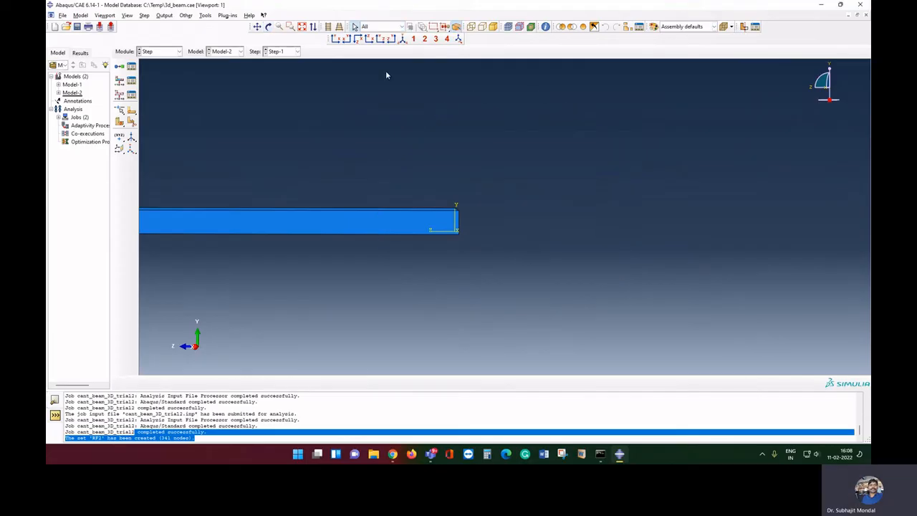
left_click(205, 15)
Create node set dis_node from the 341 nodes on the beam's free end face
mouse_move(231, 44)
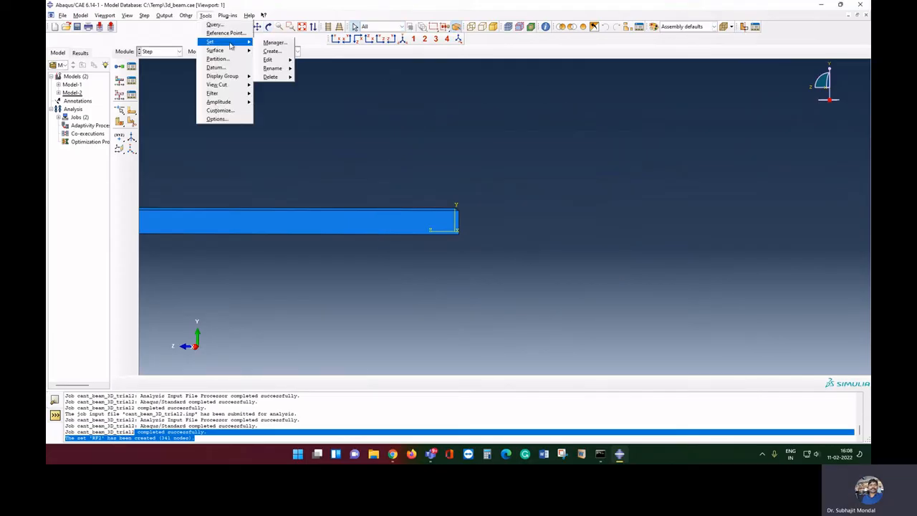
left_click(272, 51)
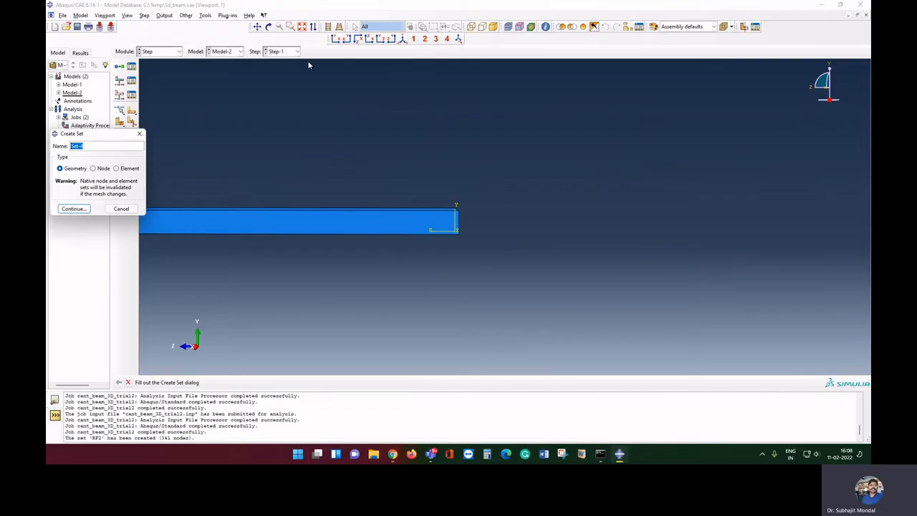
type("dis_node")
left_click(93, 167)
left_click(73, 208)
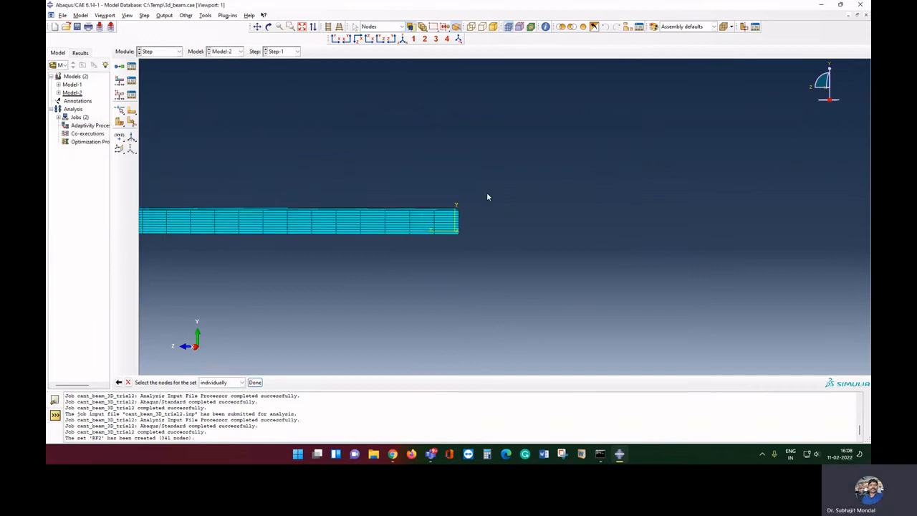
left_click_drag(505, 173, 453, 264)
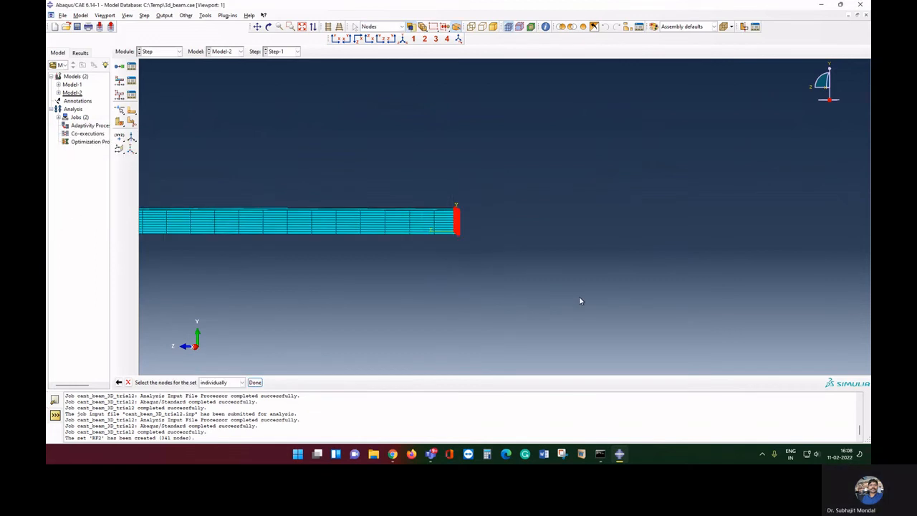
left_click(268, 26)
left_click_drag(453, 192, 386, 224)
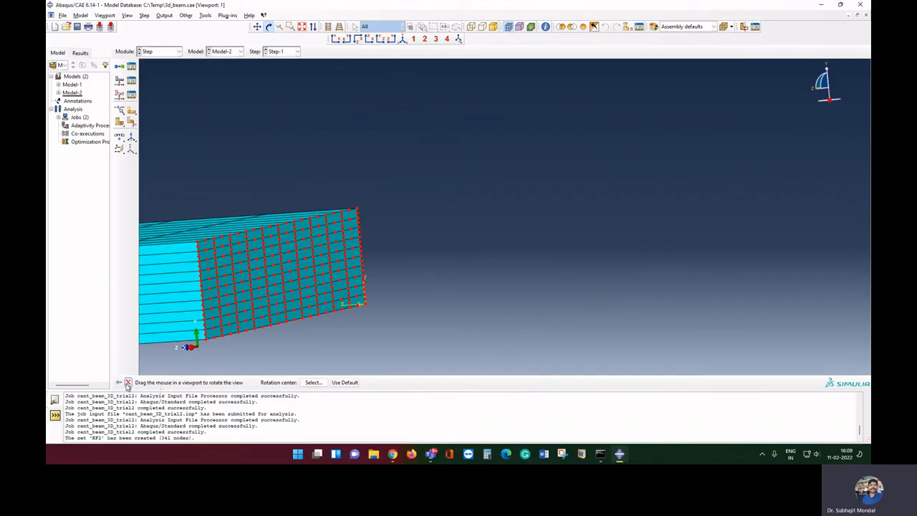
left_click(127, 383)
left_click(255, 382)
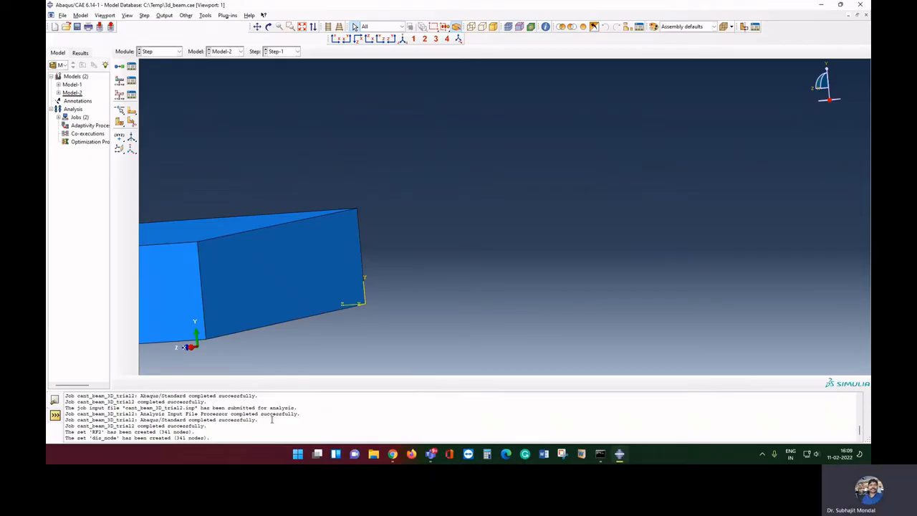
Staying in the Step module, create a history output request named dis
left_click(173, 52)
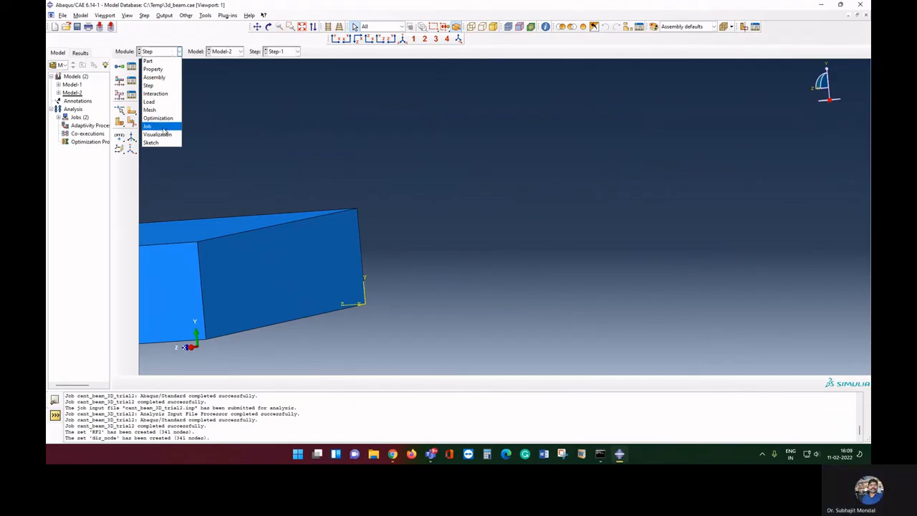
left_click(165, 86)
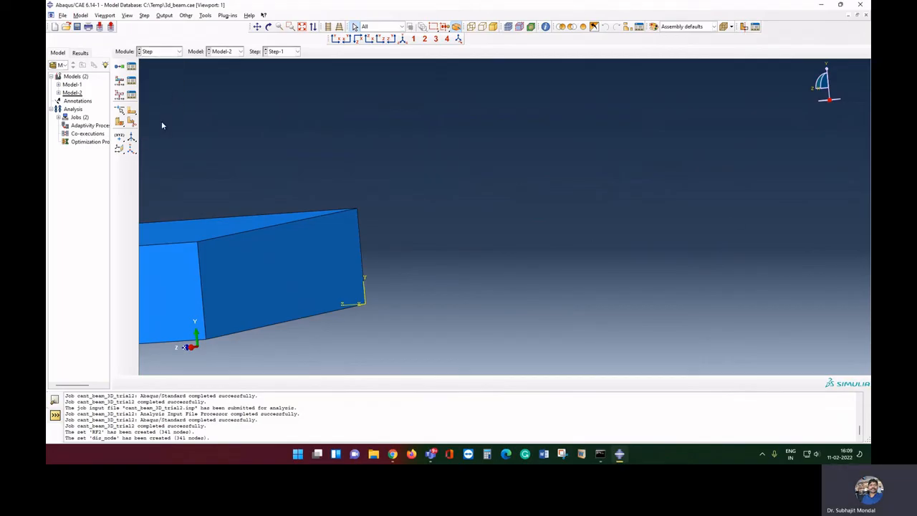
left_click(119, 95)
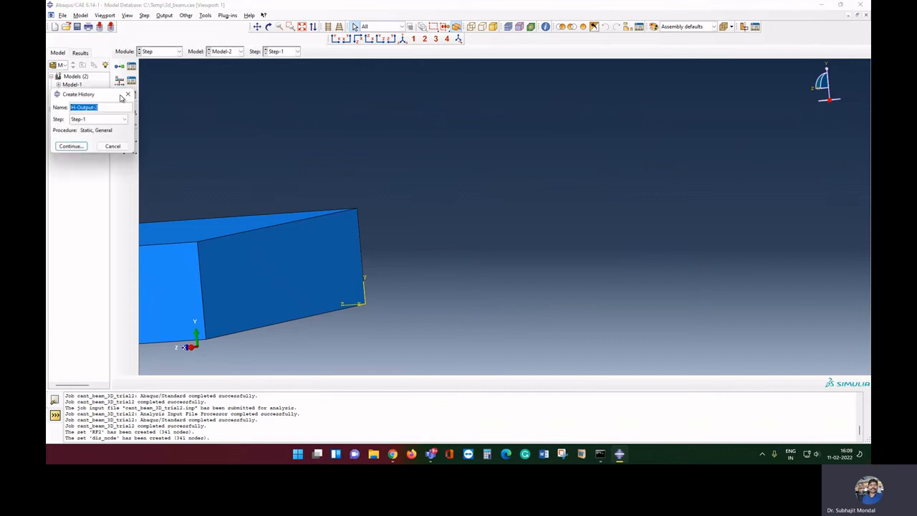
type("d")
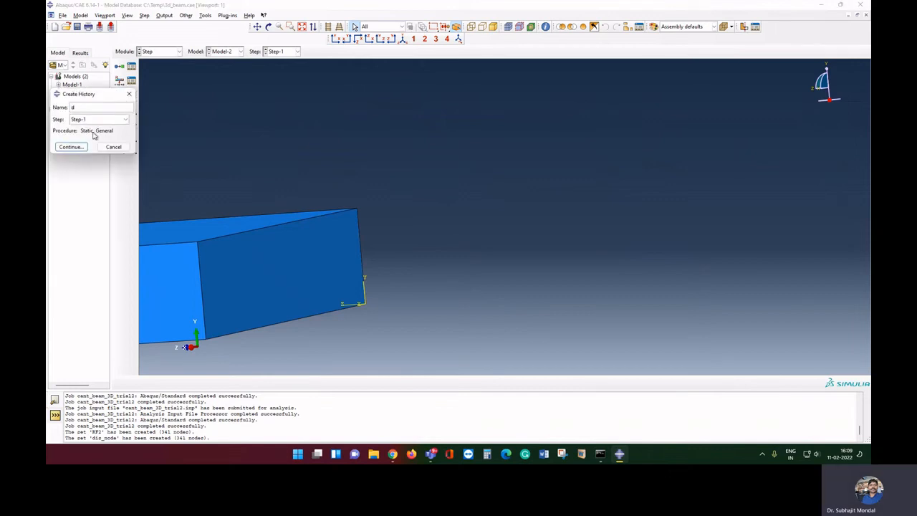
type("is")
left_click(79, 147)
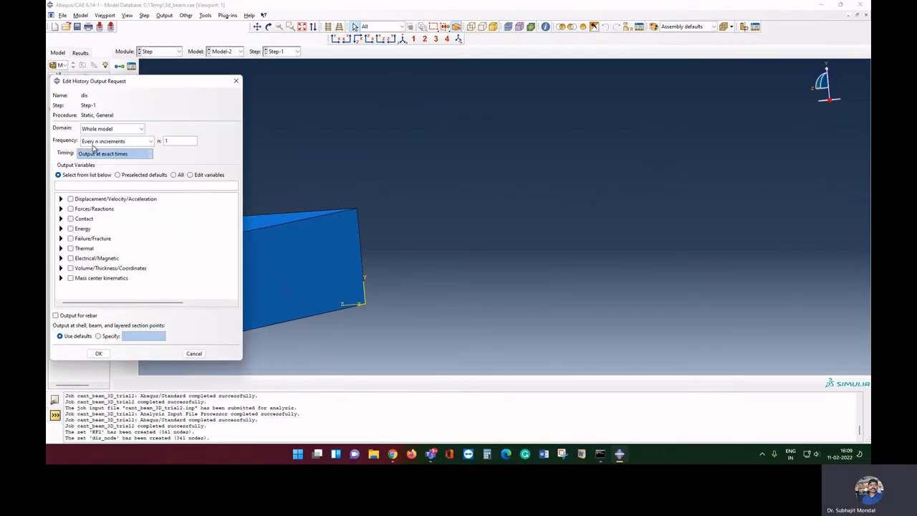
Limit the dis request to set dis_node, output only U2, and save it
left_click(127, 130)
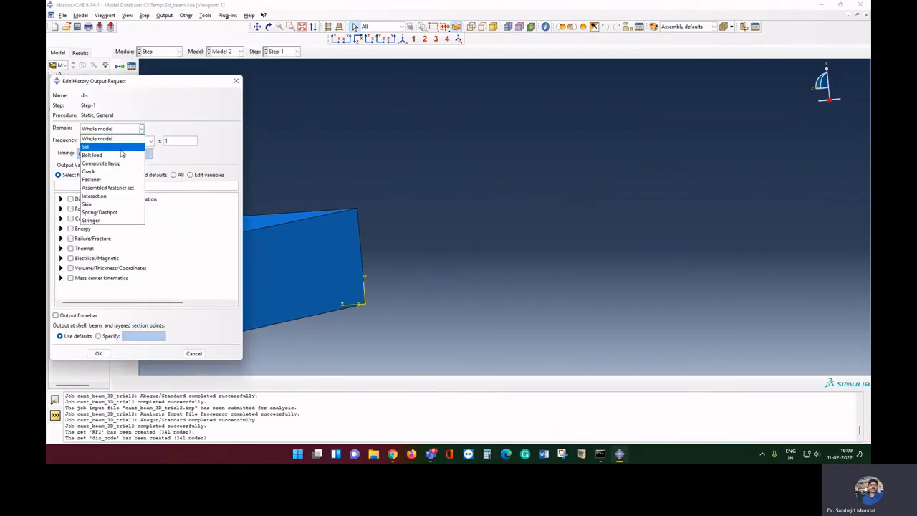
left_click(121, 149)
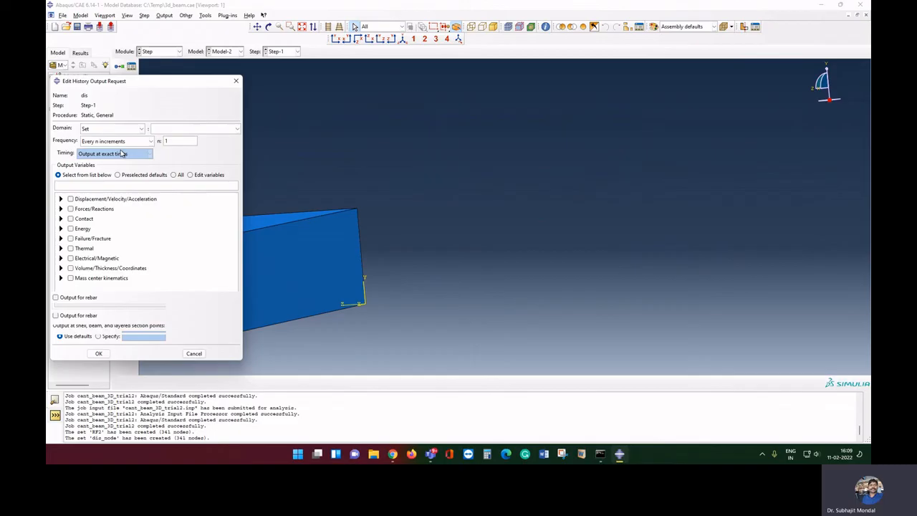
left_click(191, 130)
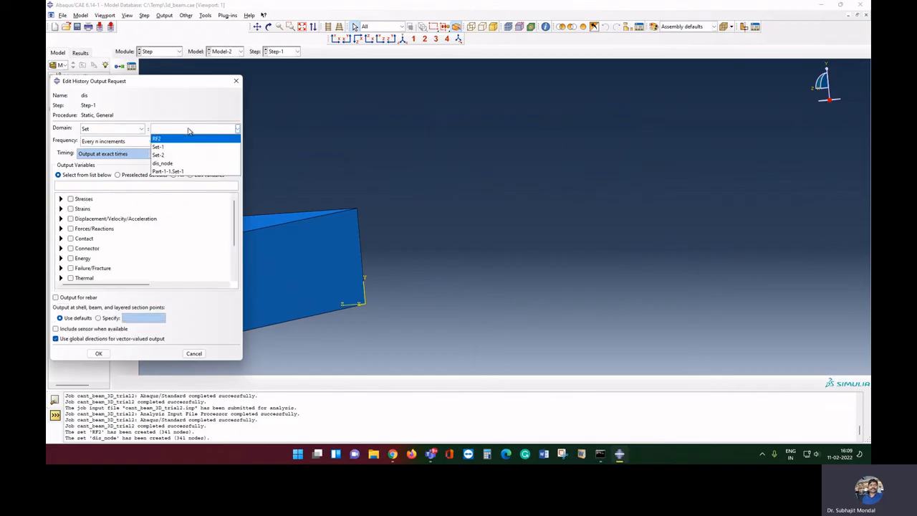
left_click(181, 164)
left_click(60, 218)
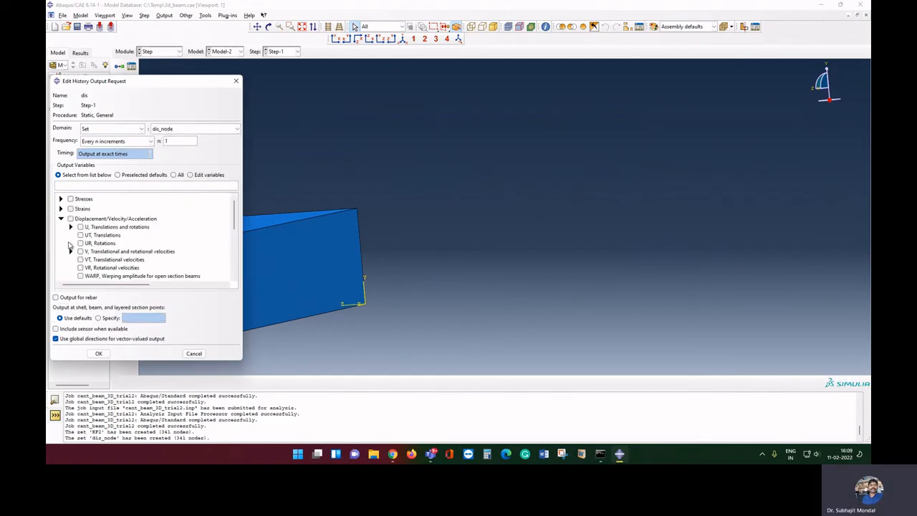
left_click(71, 227)
left_click(90, 243)
left_click(99, 354)
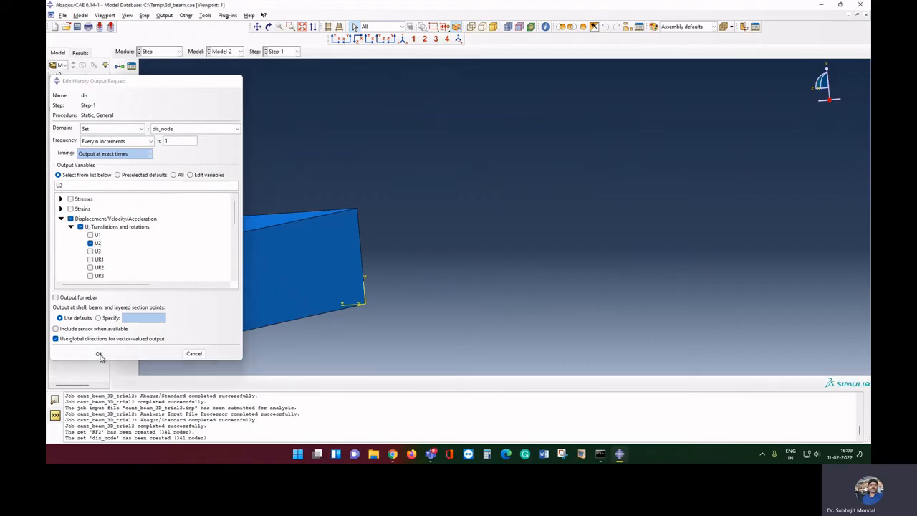
left_click(119, 68)
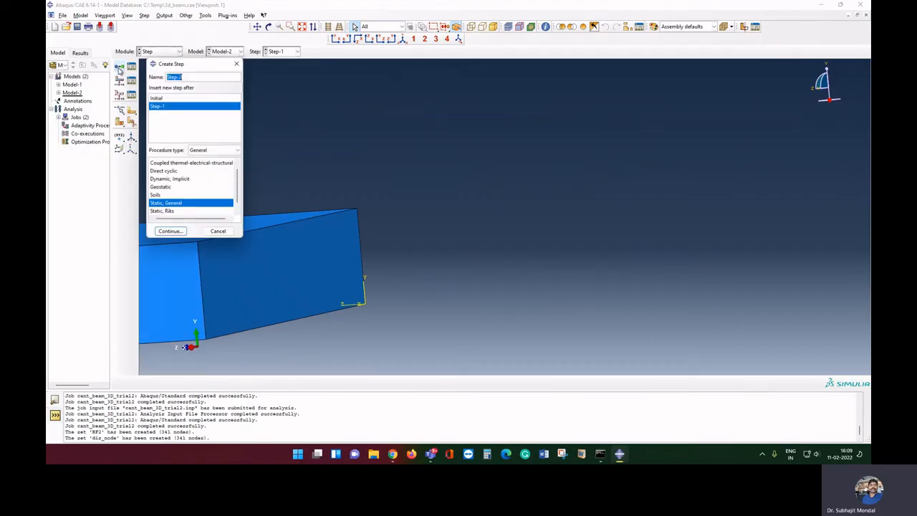
Cancel the accidental Create Step and start a history output request named reaction
type("Rf")
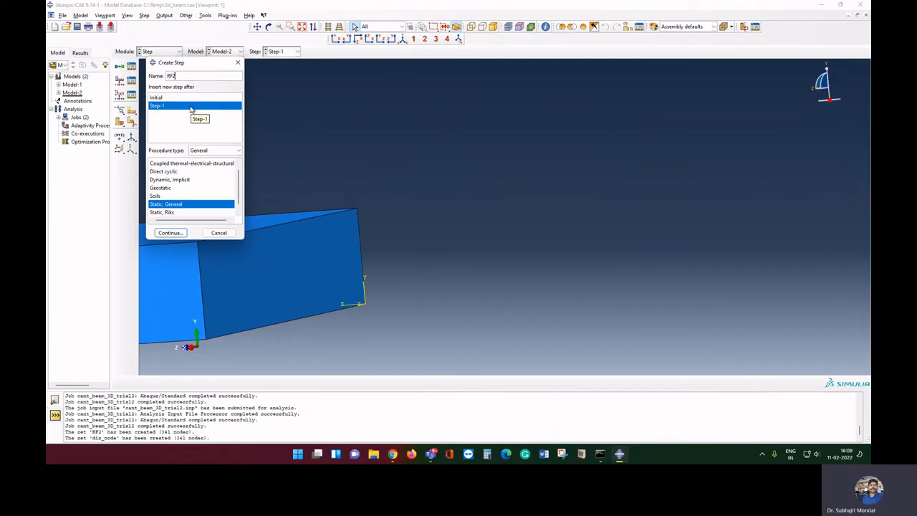
key("BackSpace")
key("BackSpace")
key("BackSpace")
left_click(219, 233)
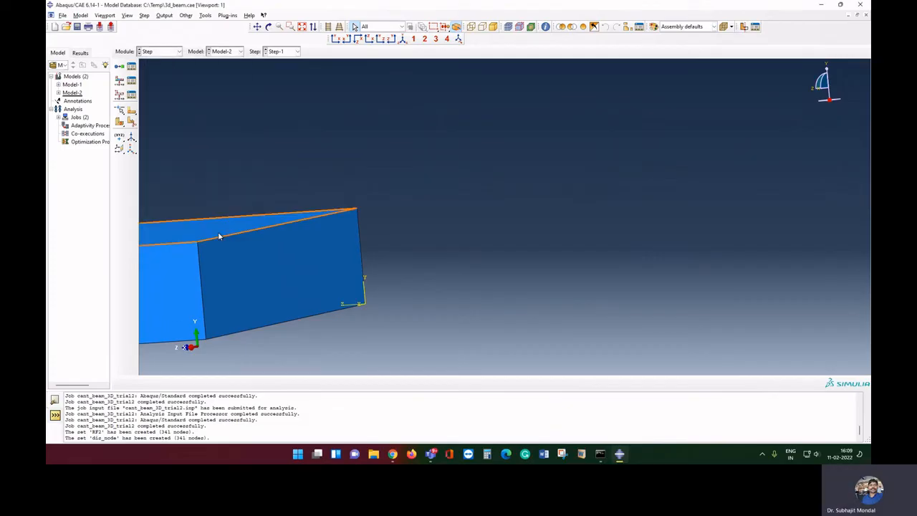
left_click(118, 100)
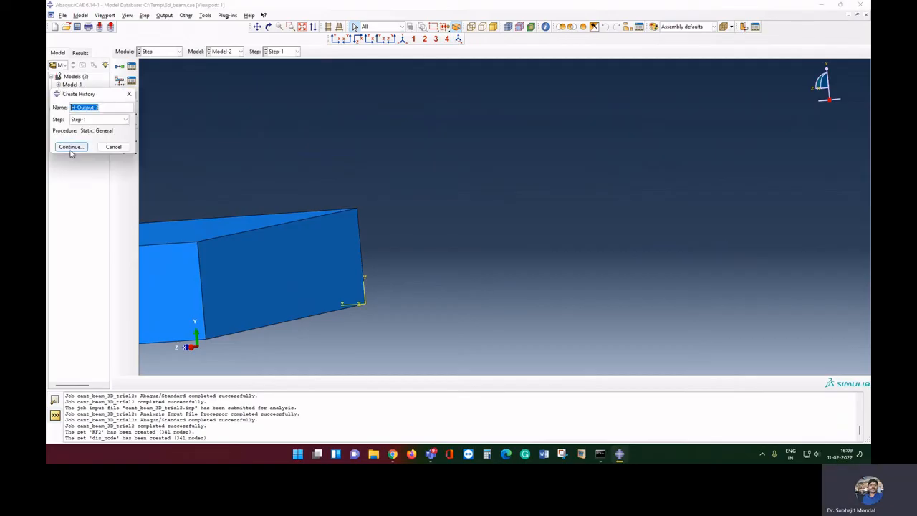
key("BackSpace")
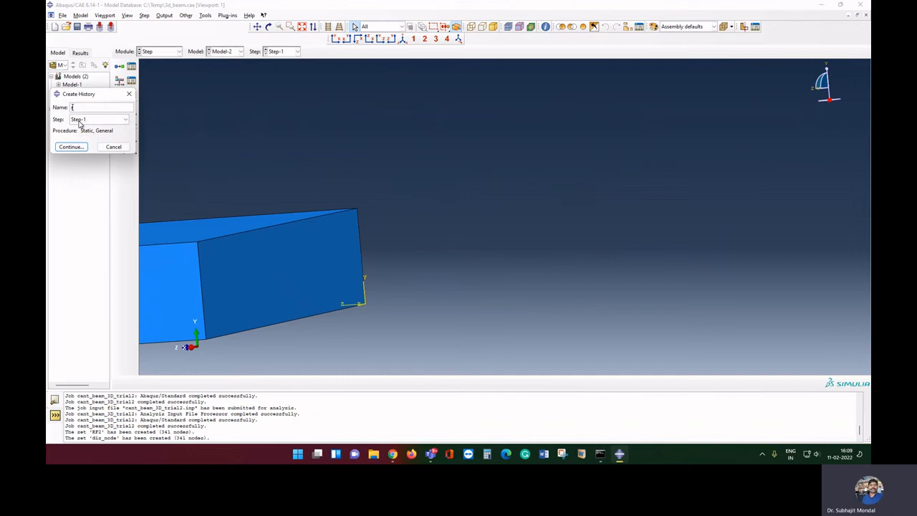
type("reaction")
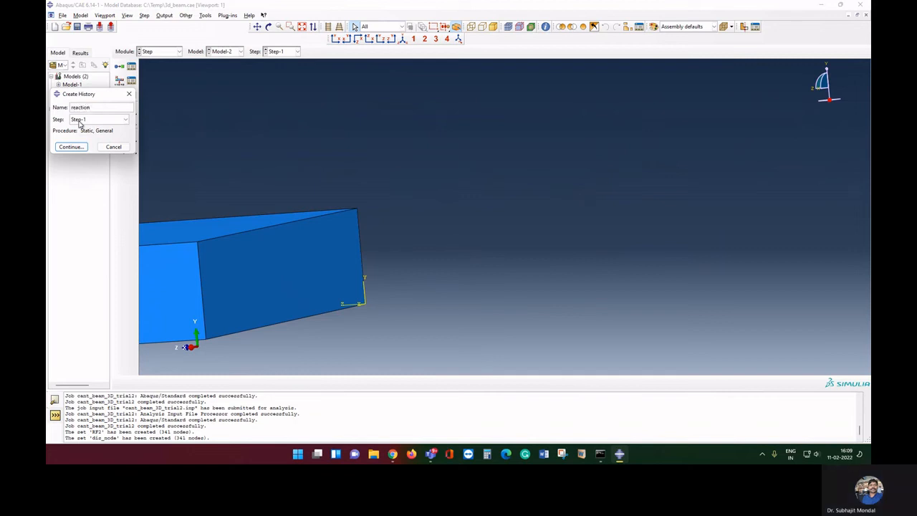
left_click(70, 146)
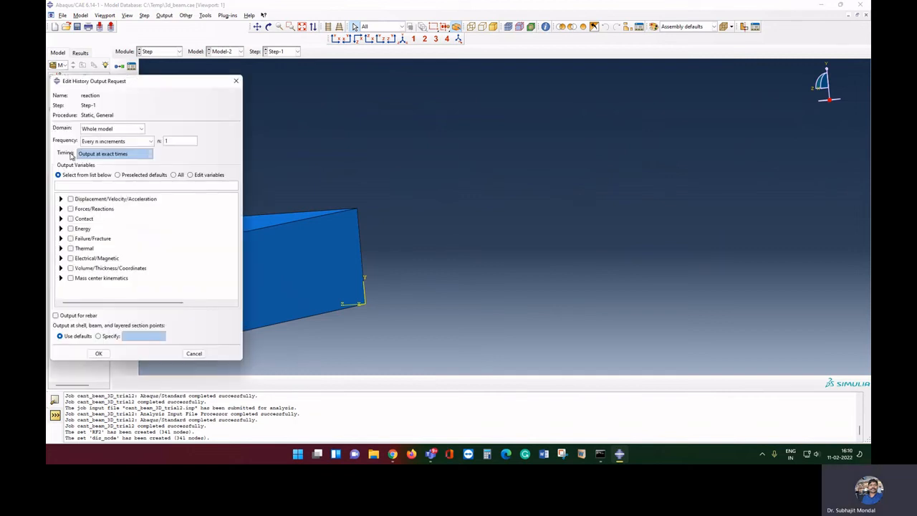
Limit the reaction request to set RF2, output only RF2, and save it
left_click(114, 128)
left_click(111, 148)
left_click(172, 130)
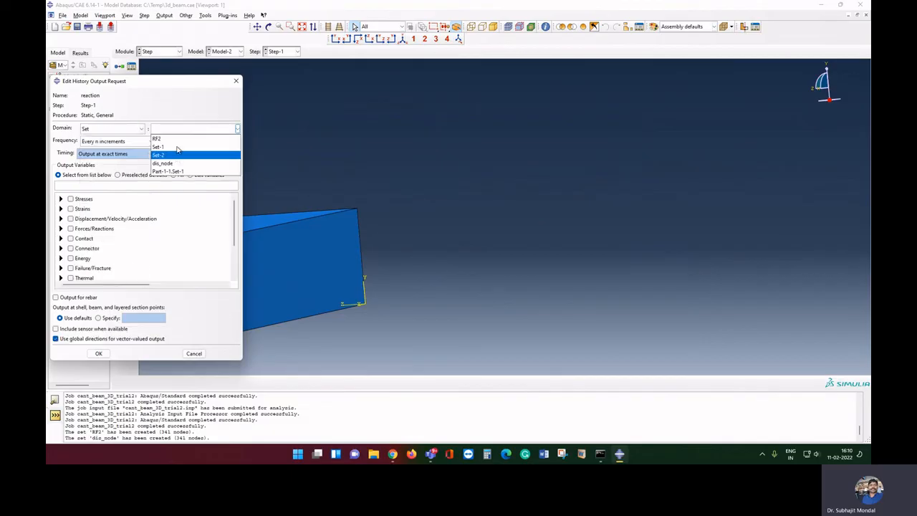
left_click(176, 142)
left_click(61, 228)
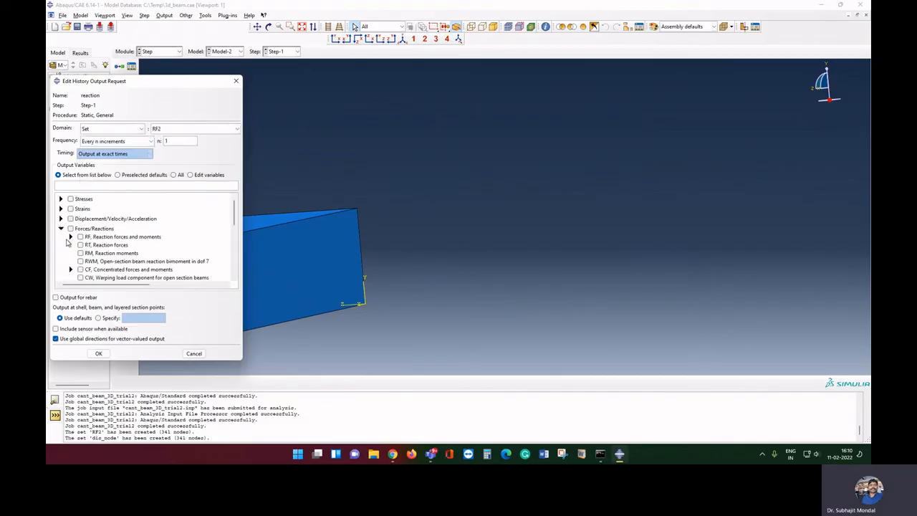
left_click(71, 237)
left_click(90, 252)
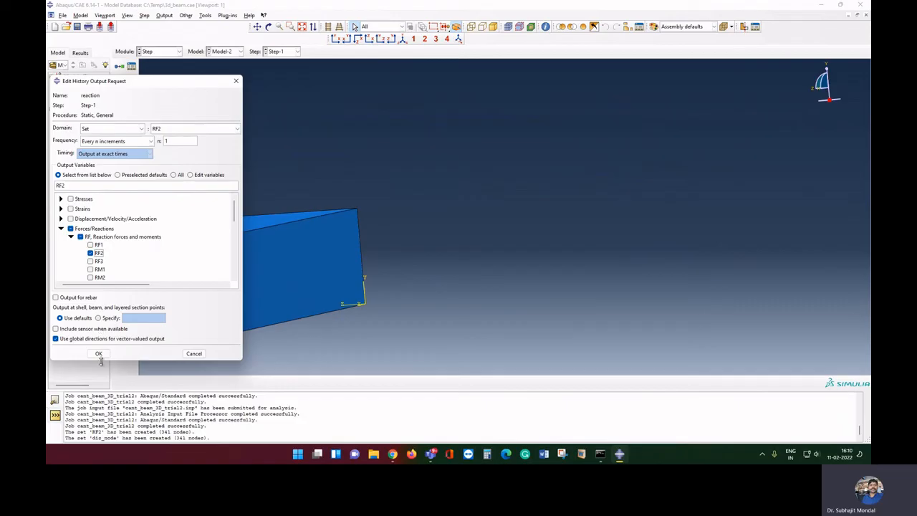
left_click(99, 354)
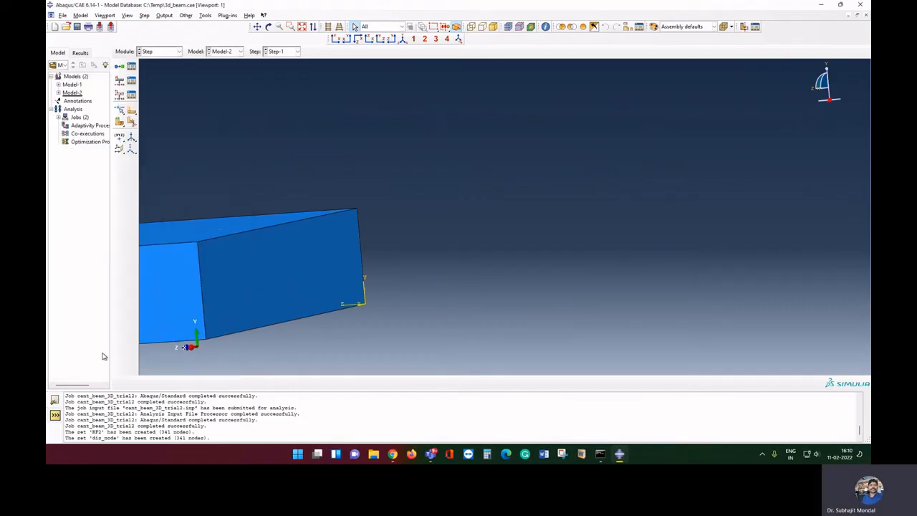
left_click(170, 53)
Resubmit cant_beam_3D_trial2 from the Job module, overwriting old files, and open its results
left_click(164, 126)
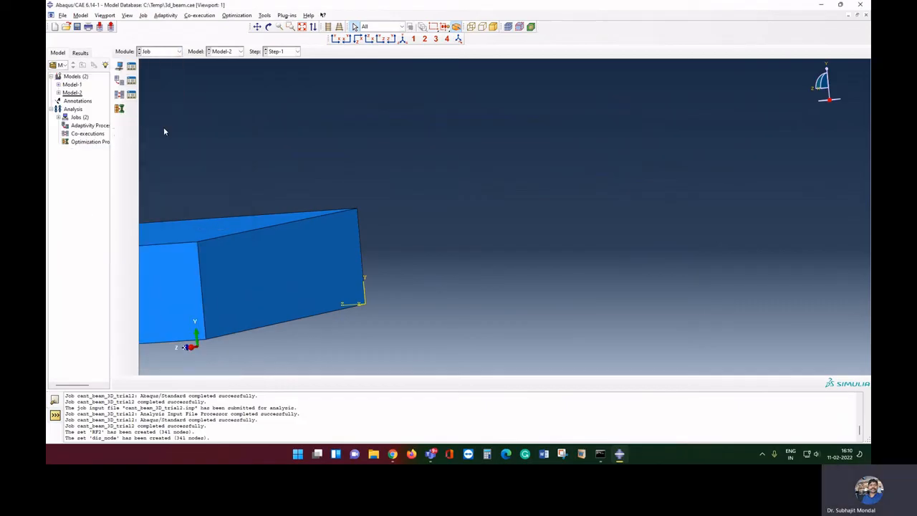
left_click(131, 66)
left_click(380, 139)
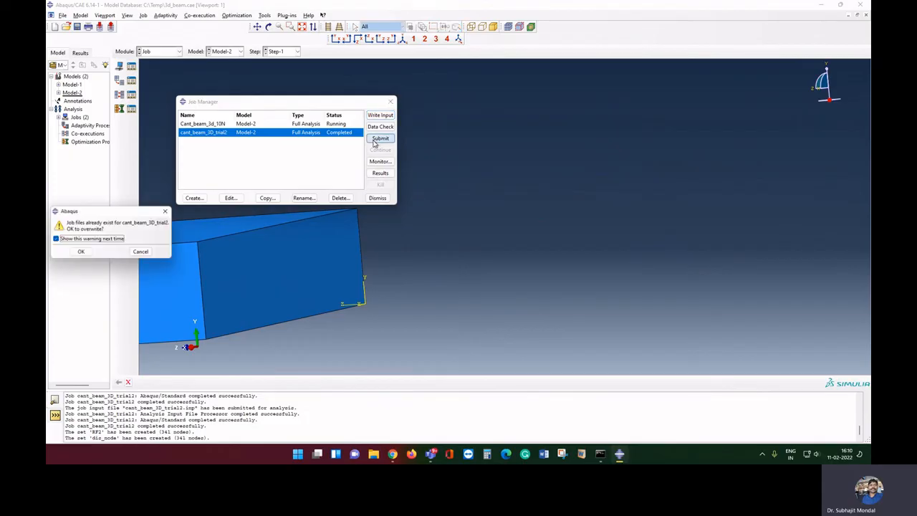
left_click(81, 253)
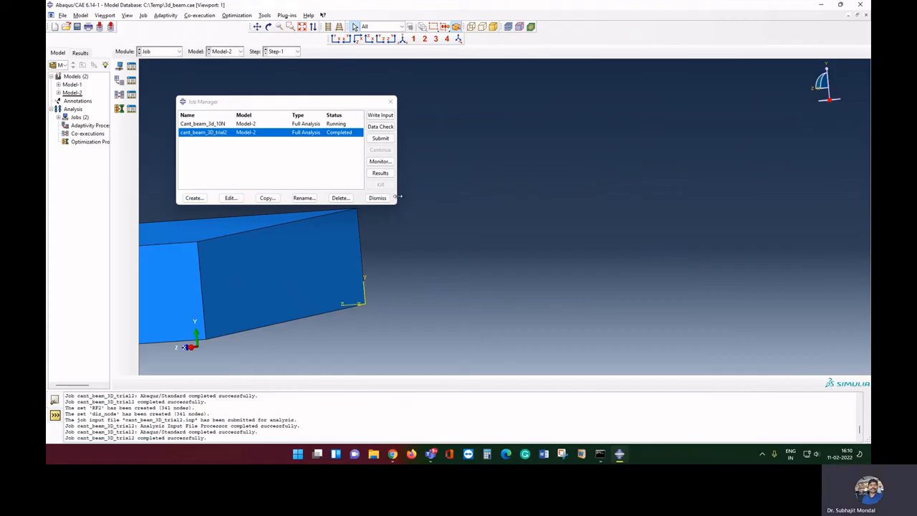
left_click(380, 172)
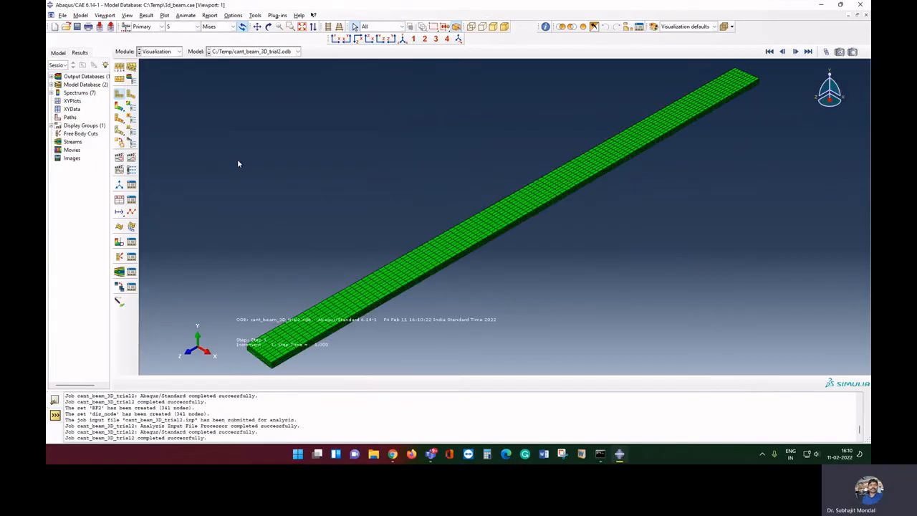
Create XY data from ODB history output and scroll through the per-node RF2 reaction forces
left_click(119, 200)
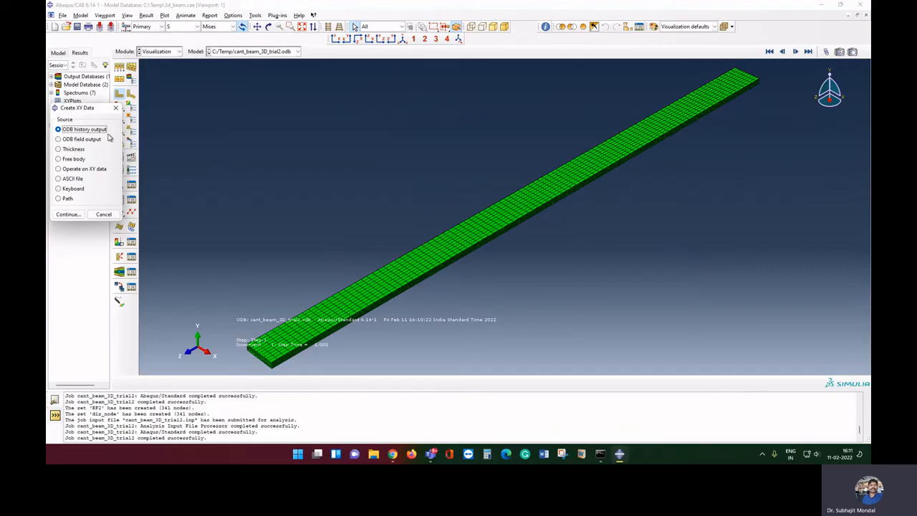
left_click(68, 214)
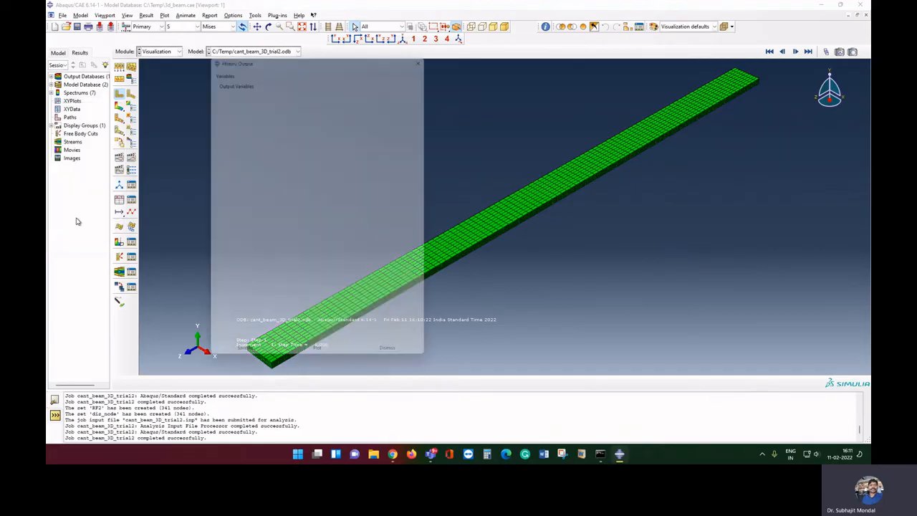
left_click(252, 262)
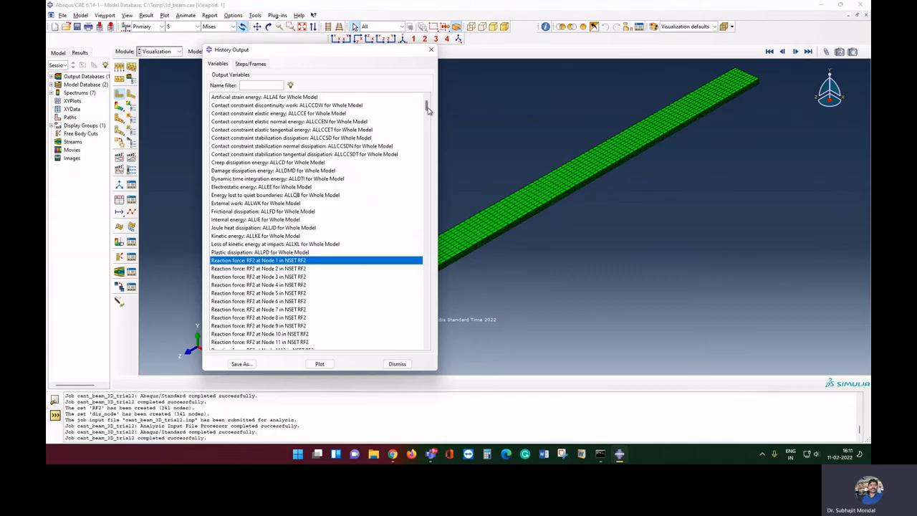
scroll(427, 107, "down", 7)
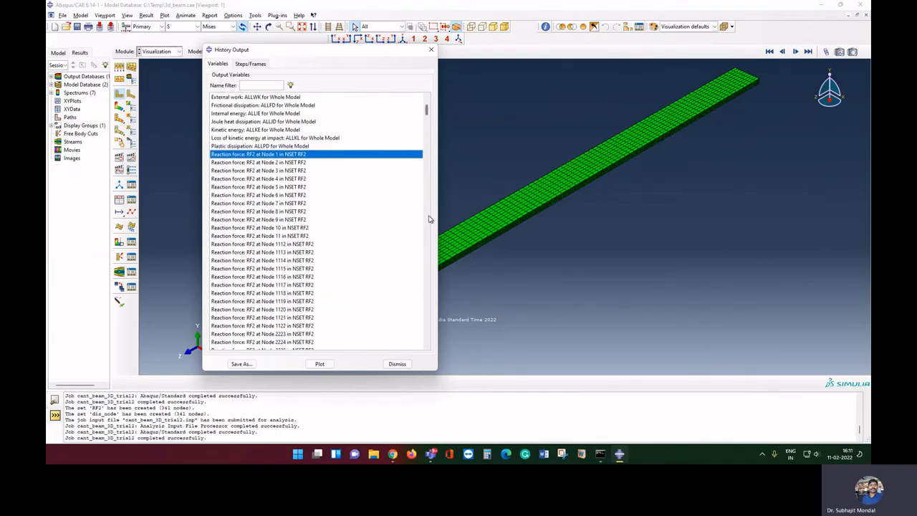
scroll(427, 293, "down", 3)
scroll(430, 184, "down", 5)
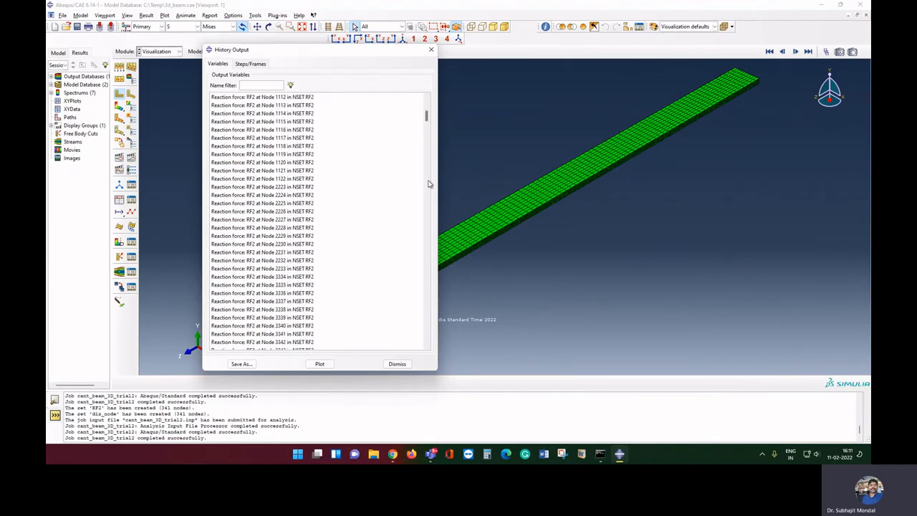
scroll(425, 177, "down", 8)
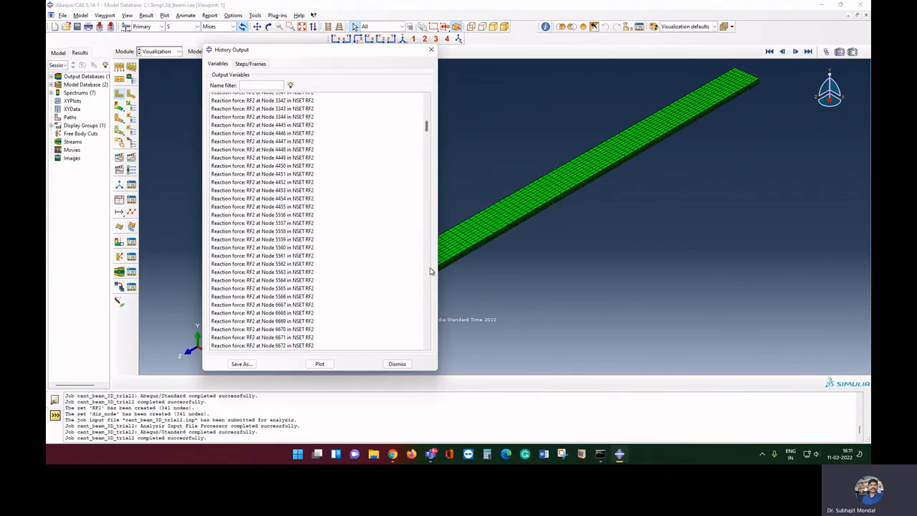
scroll(425, 127, "down", 8)
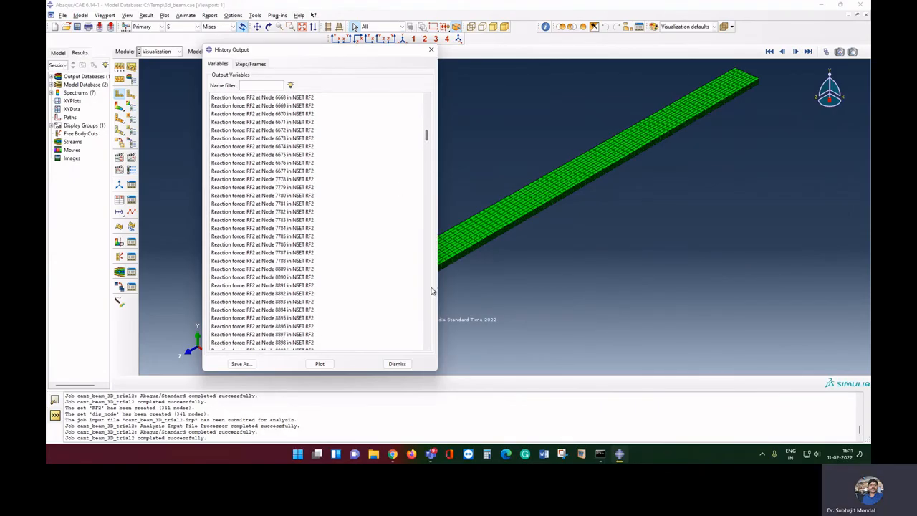
scroll(425, 139, "down", 7)
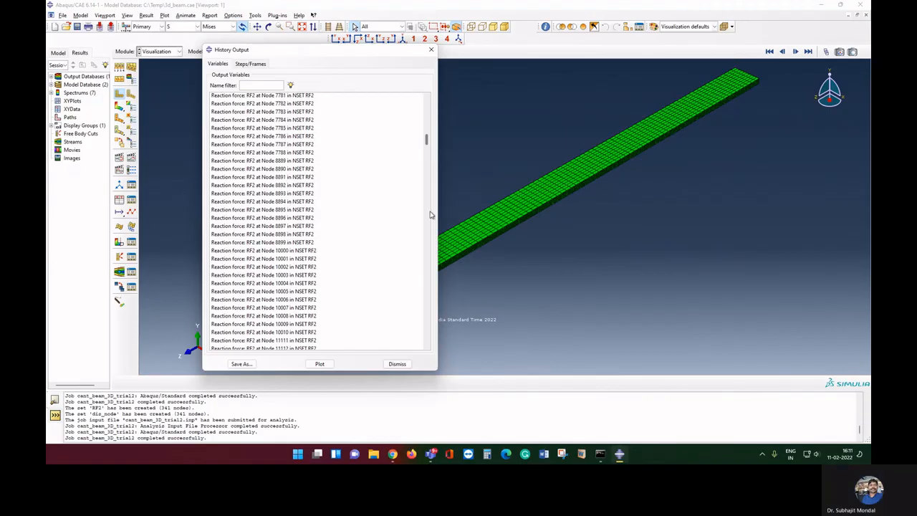
scroll(425, 164, "down", 6)
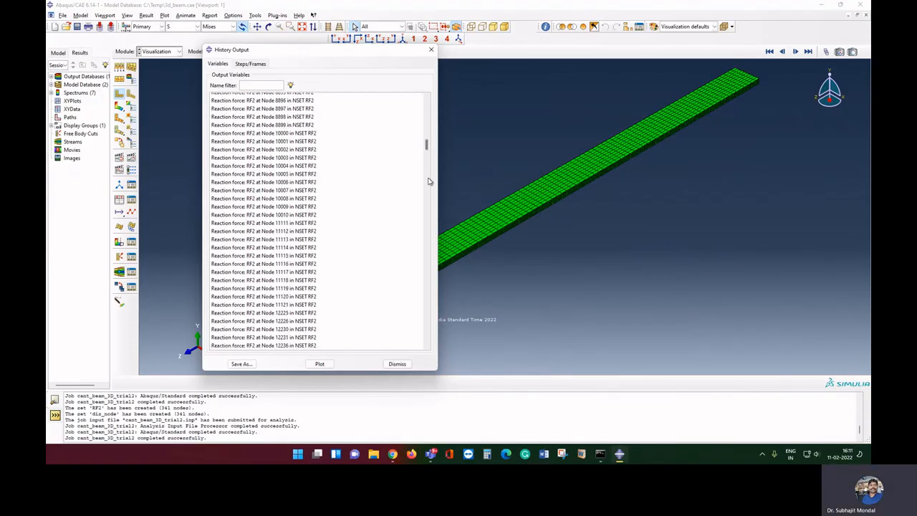
scroll(428, 152, "down", 6)
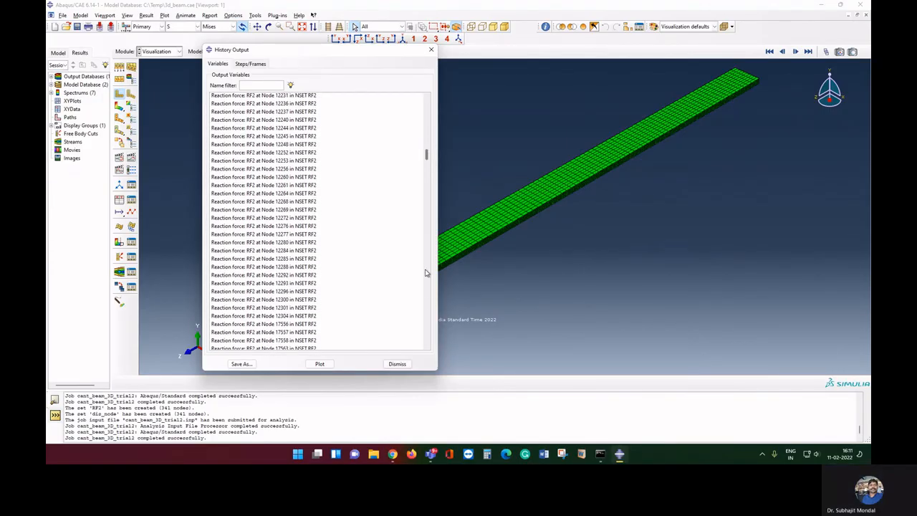
scroll(356, 271, "down", 7)
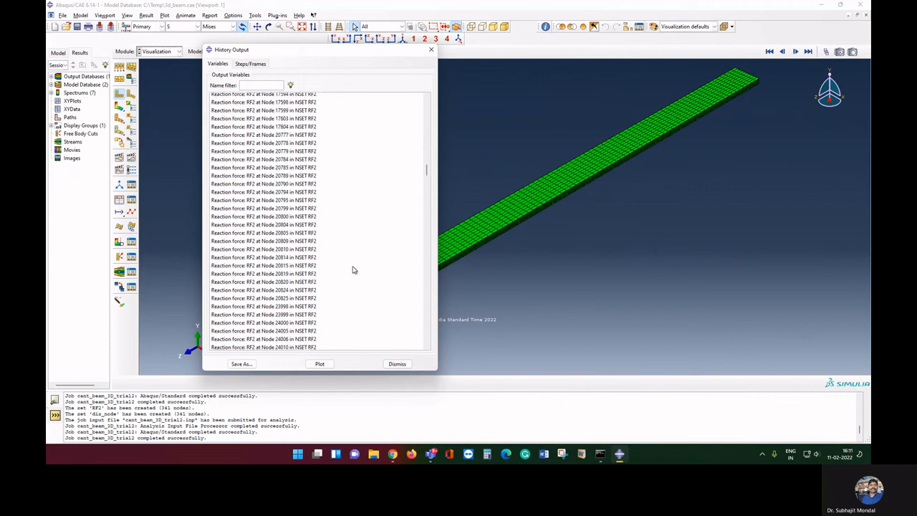
scroll(351, 271, "down", 8)
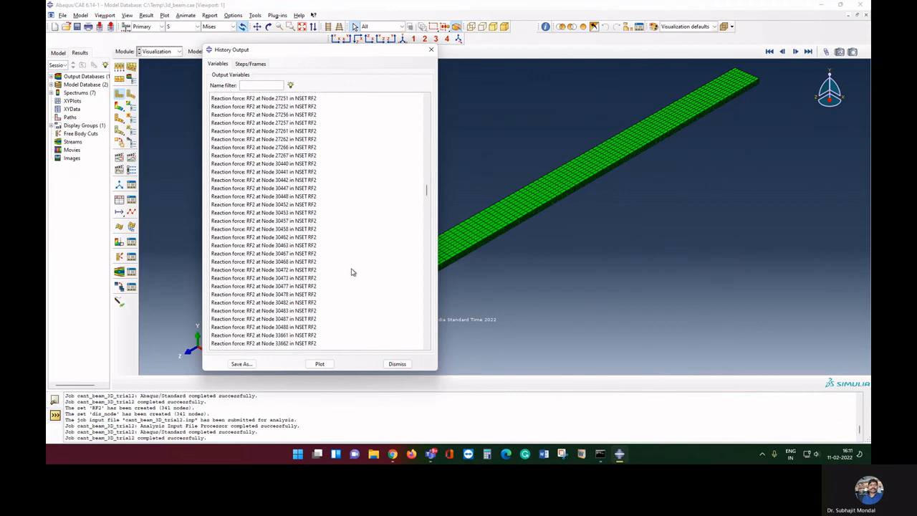
scroll(351, 271, "down", 5)
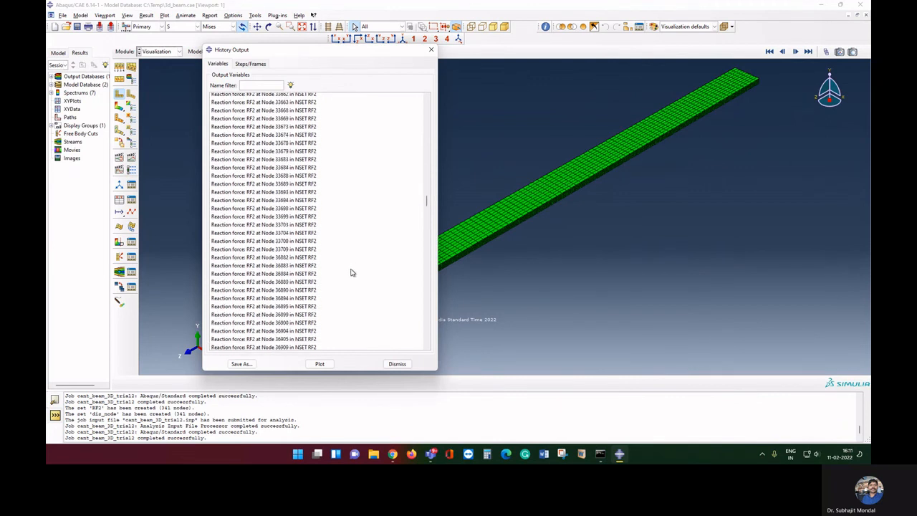
scroll(351, 273, "down", 6)
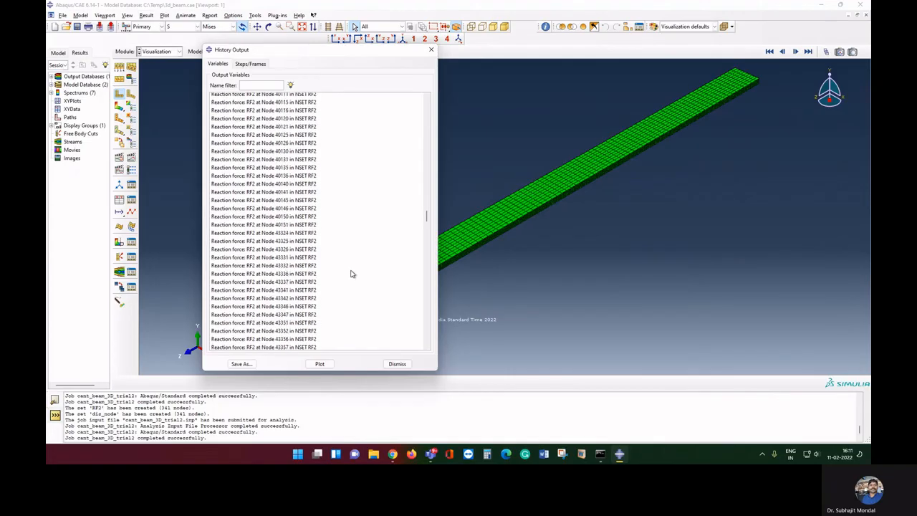
Sum all RF2 node reaction forces with sum((XY,XY,...)) and save as XY data RF
left_click(350, 273, "shift")
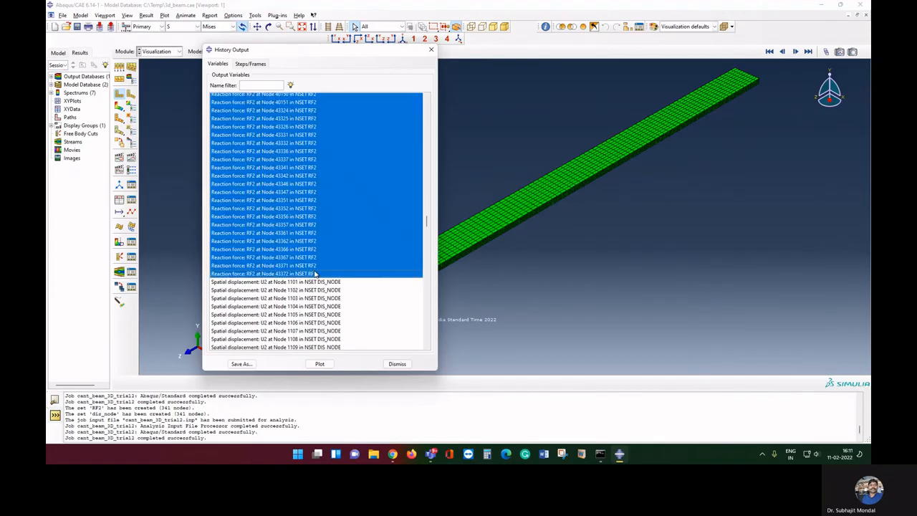
left_click(242, 363)
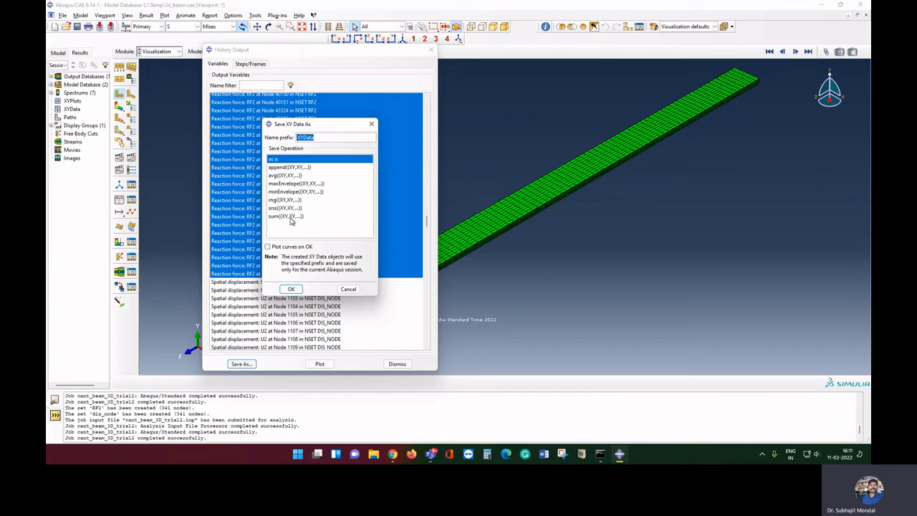
left_click(290, 216)
double_click(313, 136)
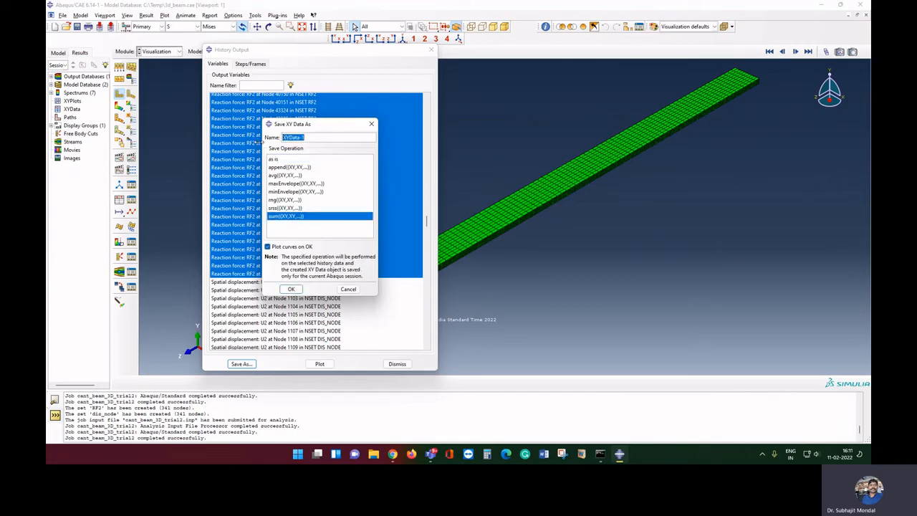
type("RF")
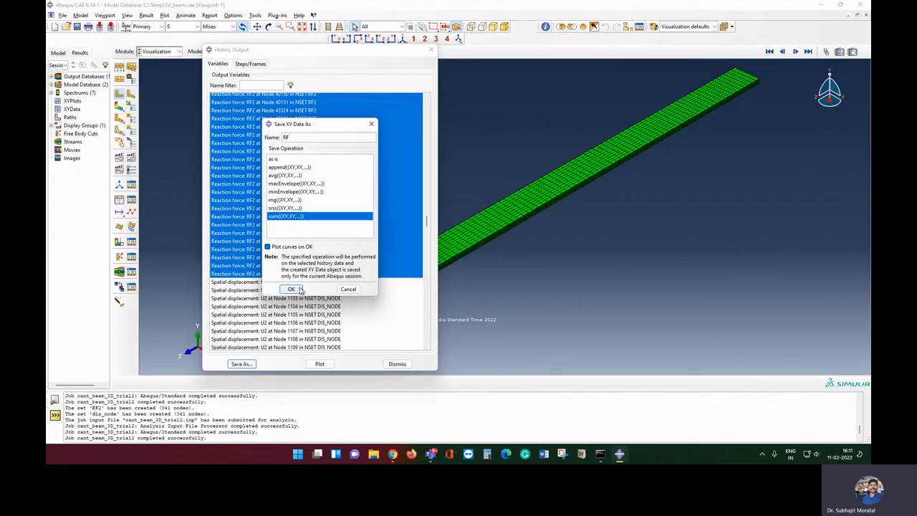
left_click(291, 288)
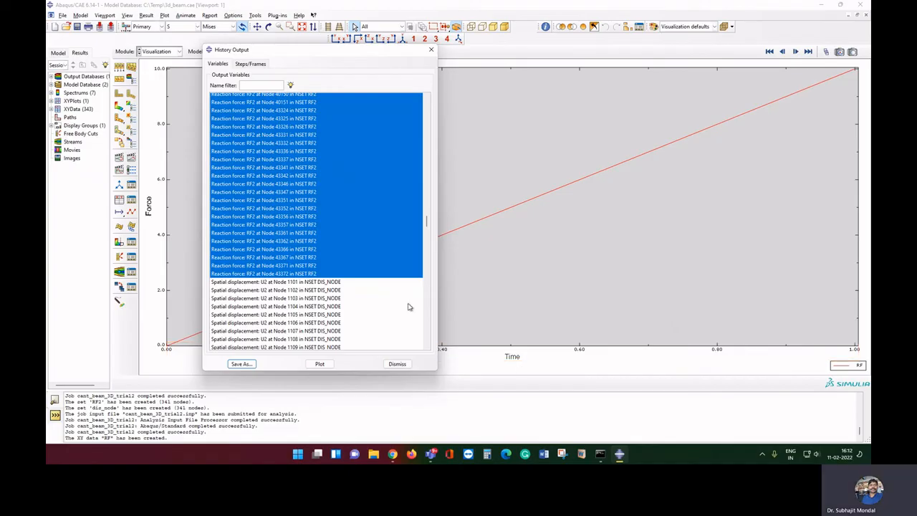
left_click(340, 284)
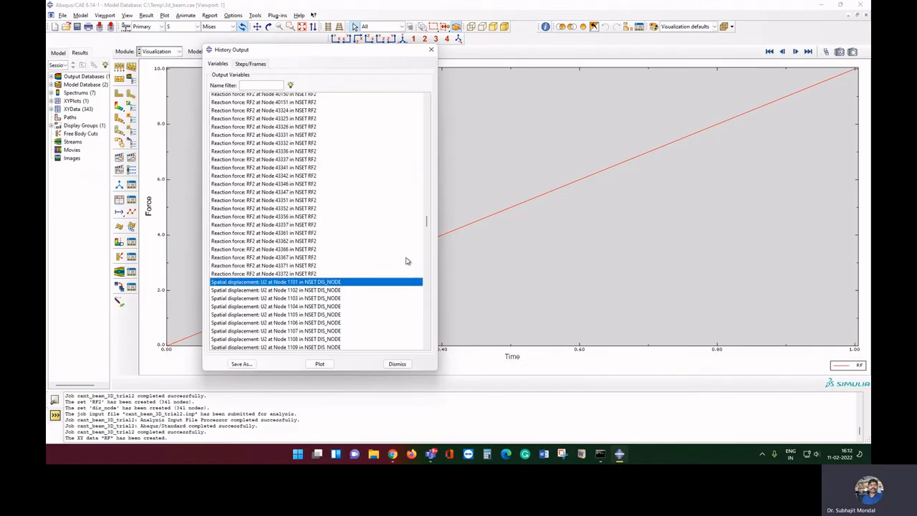
Extend the selection down to the last U2 displacement row of the DIS_NODE nodes
scroll(372, 282, "down", 4)
scroll(372, 282, "down", 10)
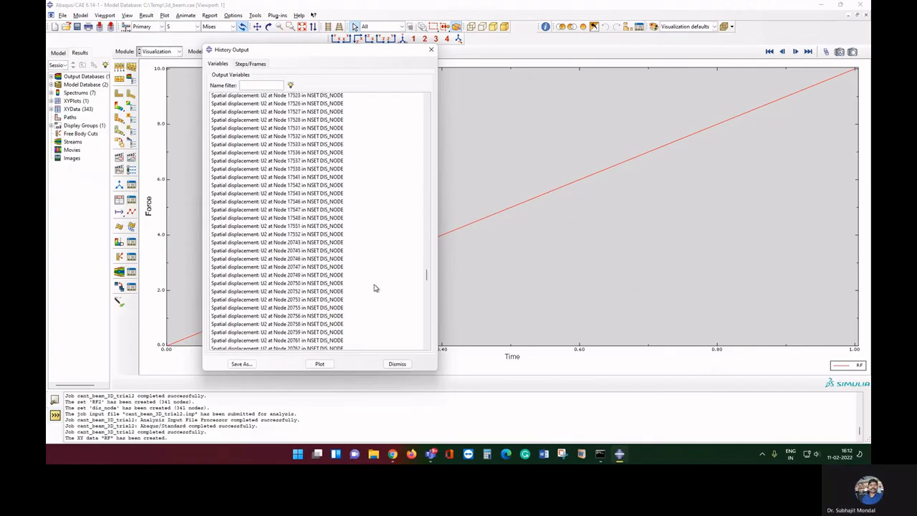
scroll(374, 290, "down", 10)
scroll(374, 291, "down", 10)
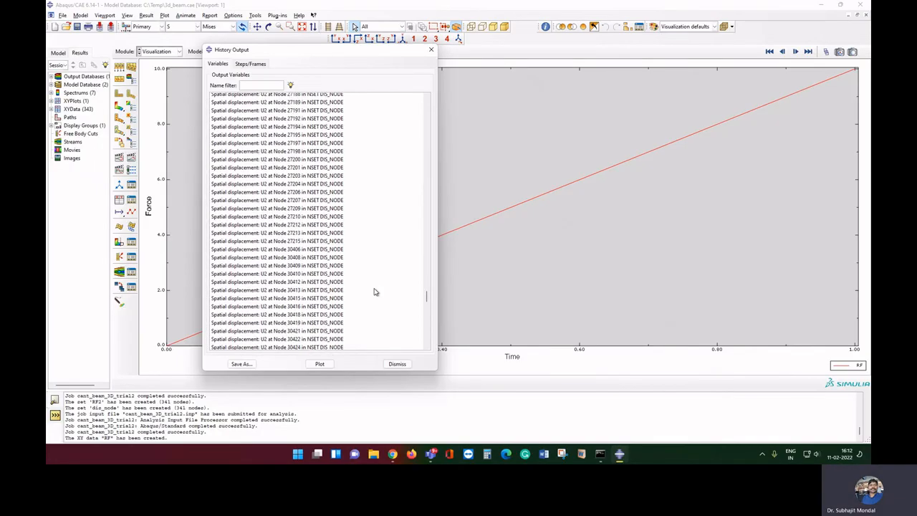
scroll(374, 292, "down", 10)
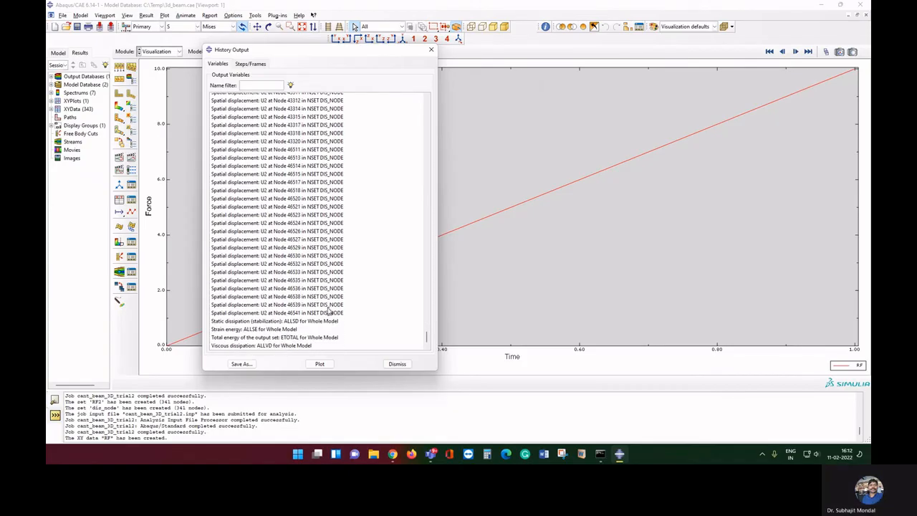
left_click(329, 312, "shift")
Save the selected curves averaged with avg((XY,XY,...)) as XY data named Displacement
left_click(241, 364)
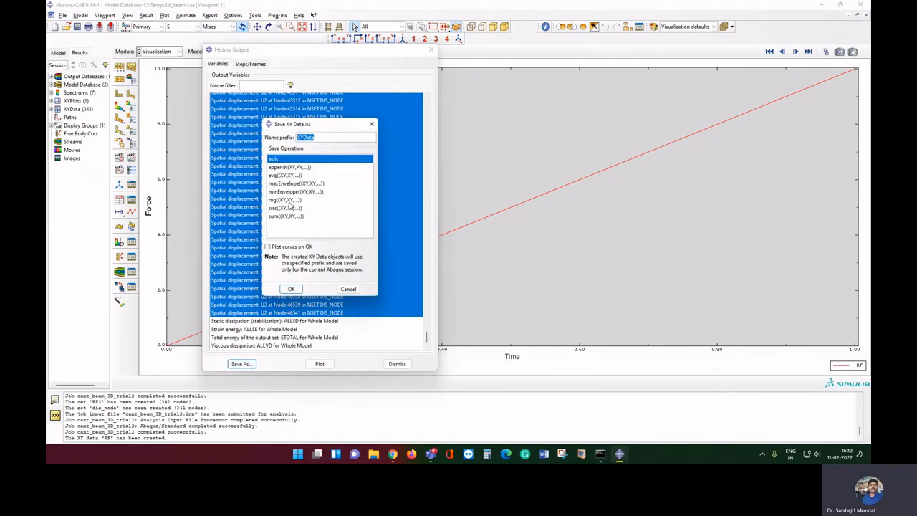
left_click(290, 176)
left_click_drag(312, 138, 235, 137)
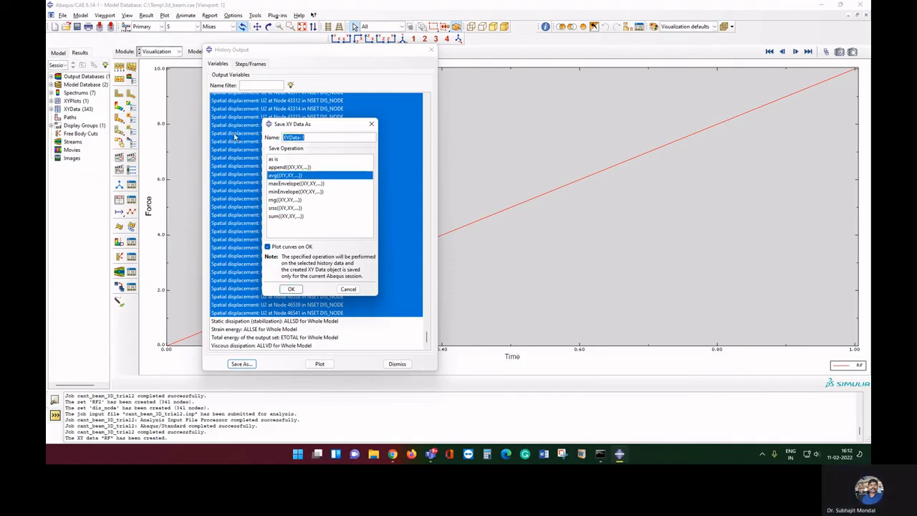
type("Displac")
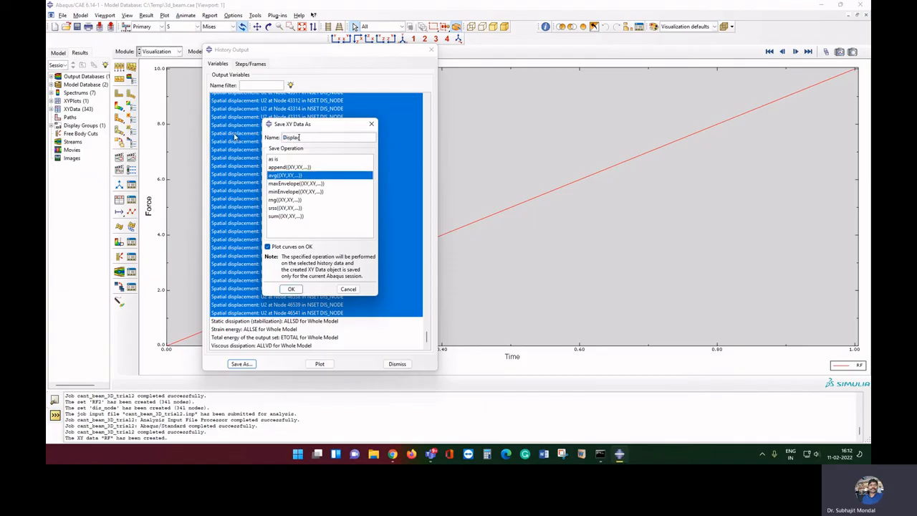
type("ement")
left_click(292, 288)
left_click(396, 363)
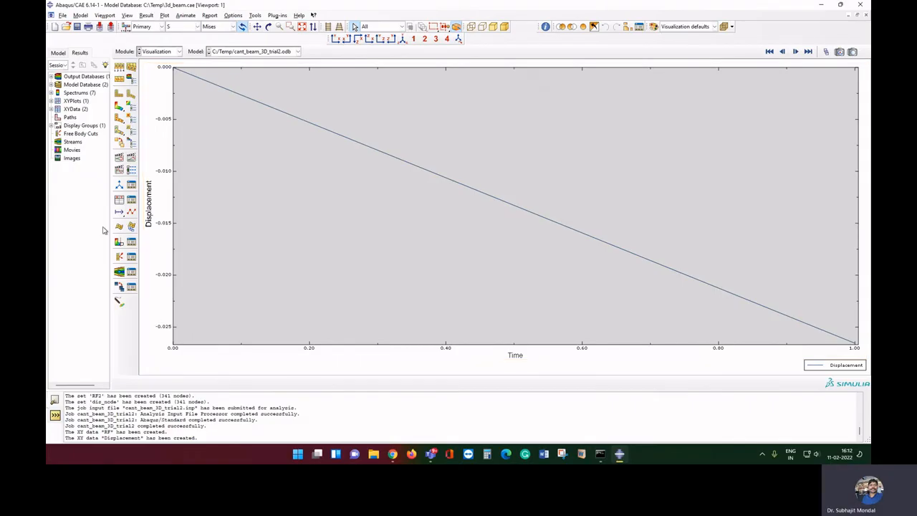
Build the expression combine(-"Displacement","RF") from existing XY data and plot it
left_click(121, 205)
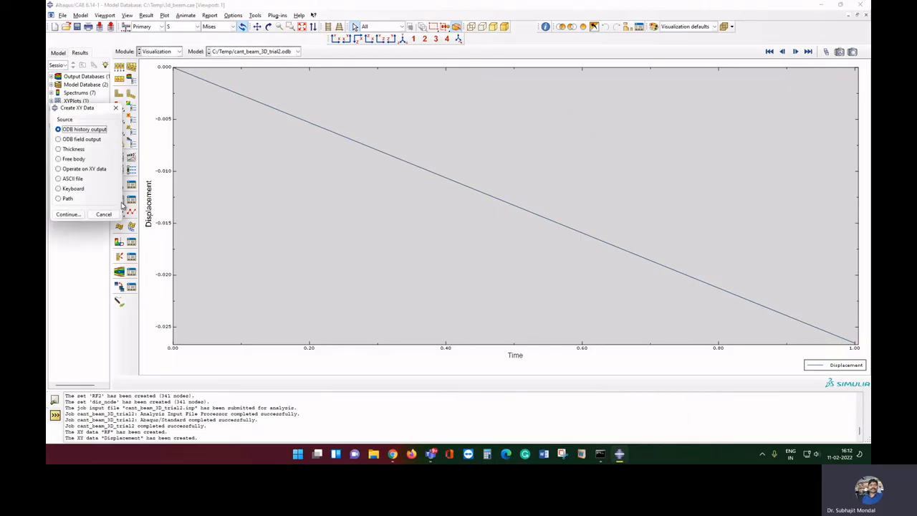
left_click(89, 172)
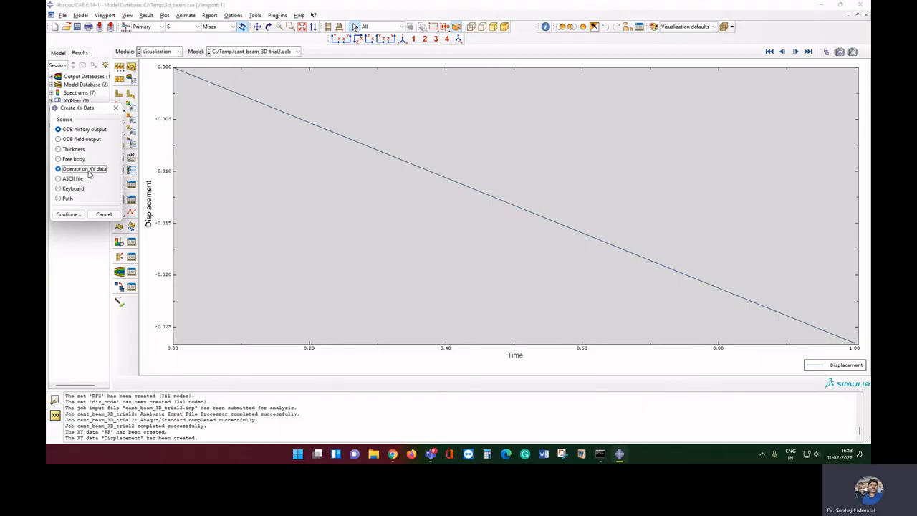
left_click(68, 215)
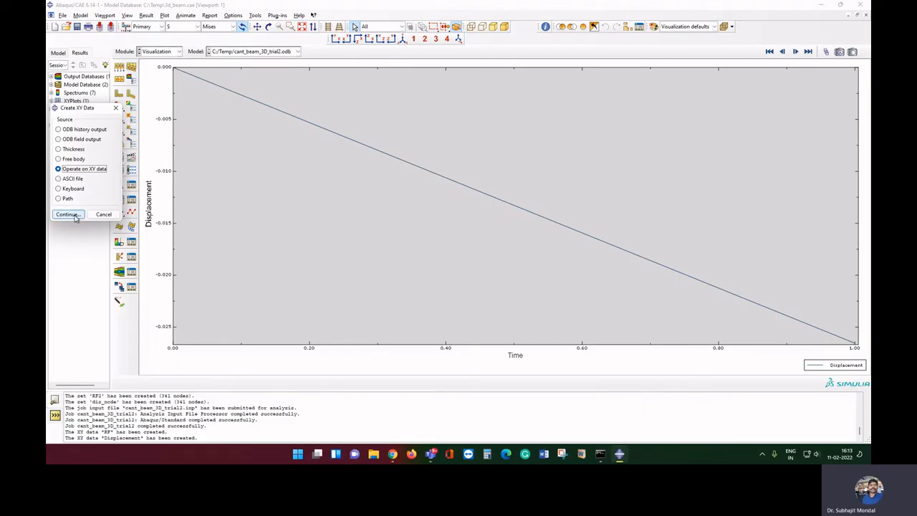
scroll(673, 308, "down", 2)
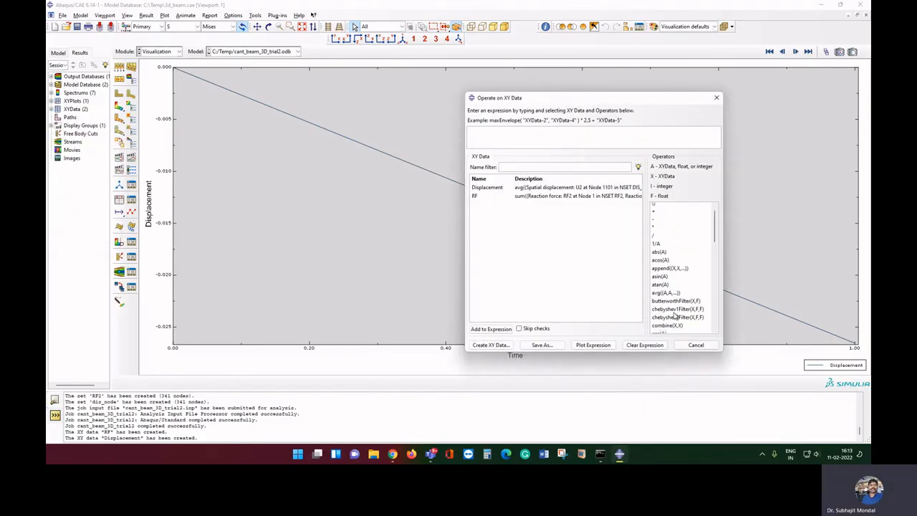
left_click(667, 280)
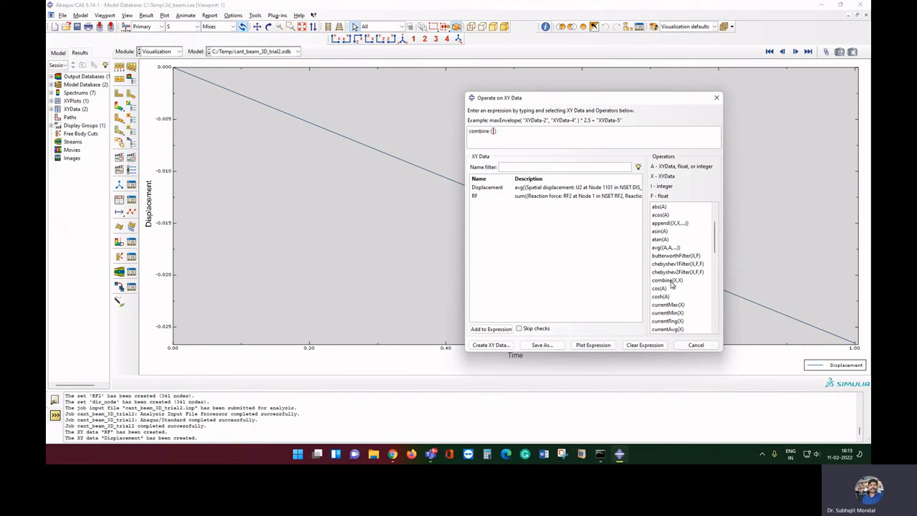
double_click(491, 188)
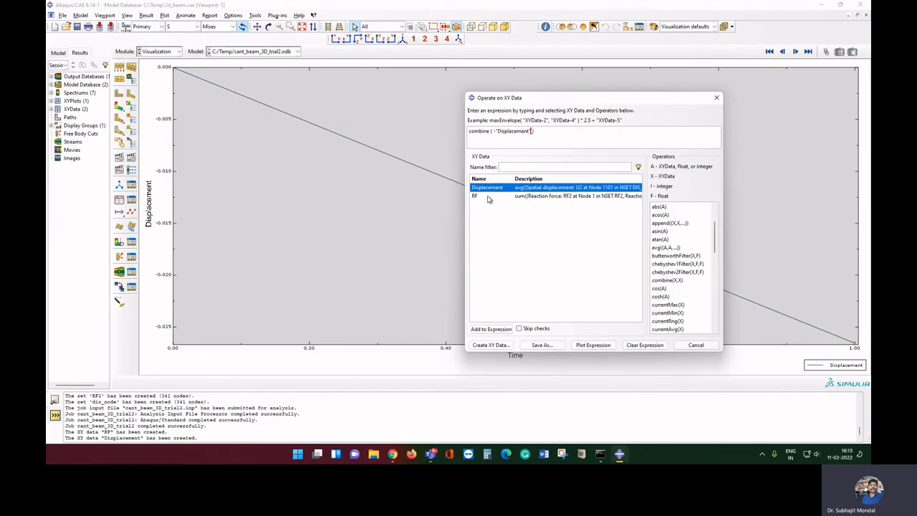
double_click(488, 196)
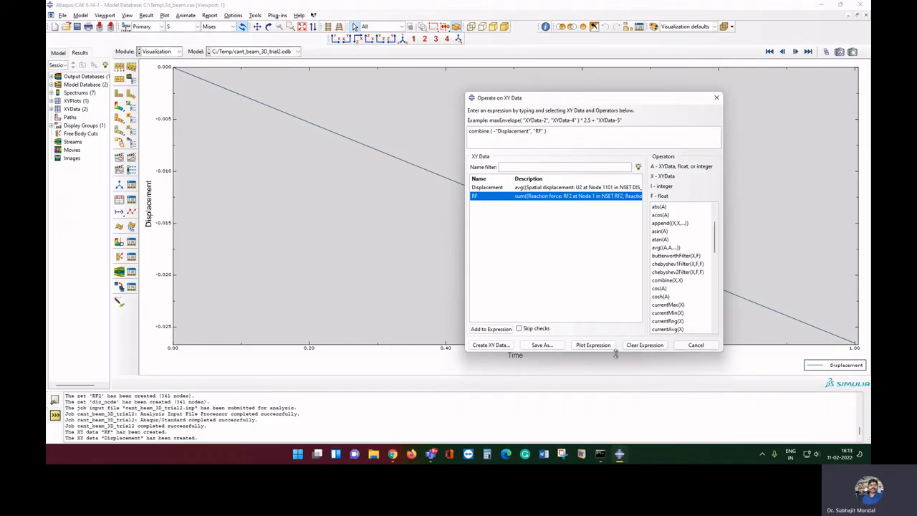
left_click(593, 345)
left_click(696, 345)
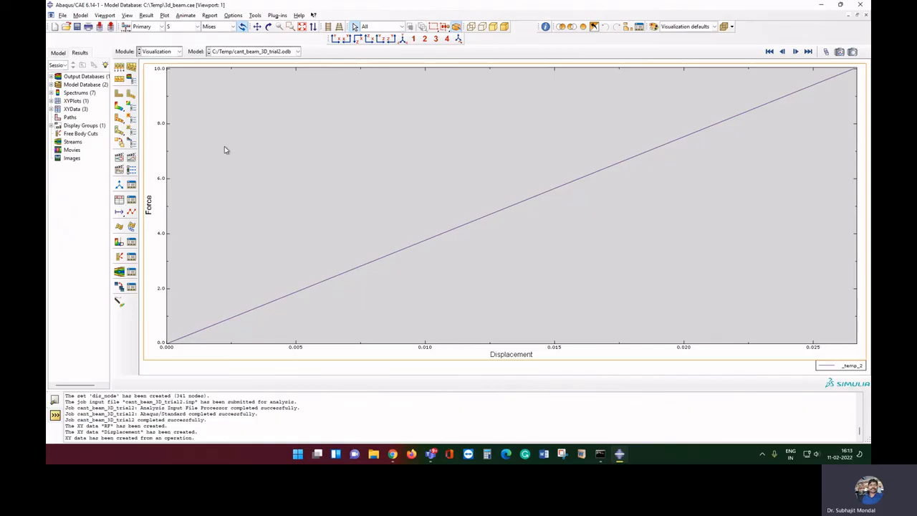
Print the viewport with Greyscale rendition to File in TIFF format, named fffff
left_click(62, 15)
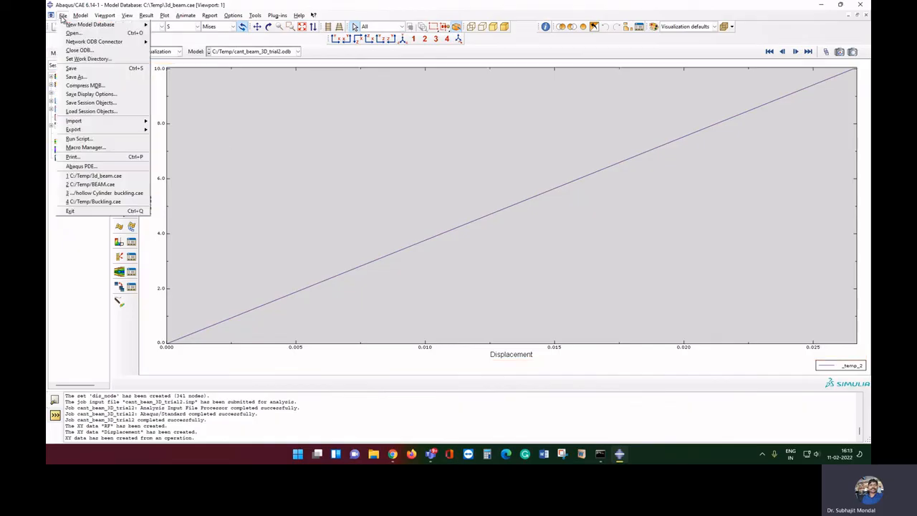
left_click(74, 157)
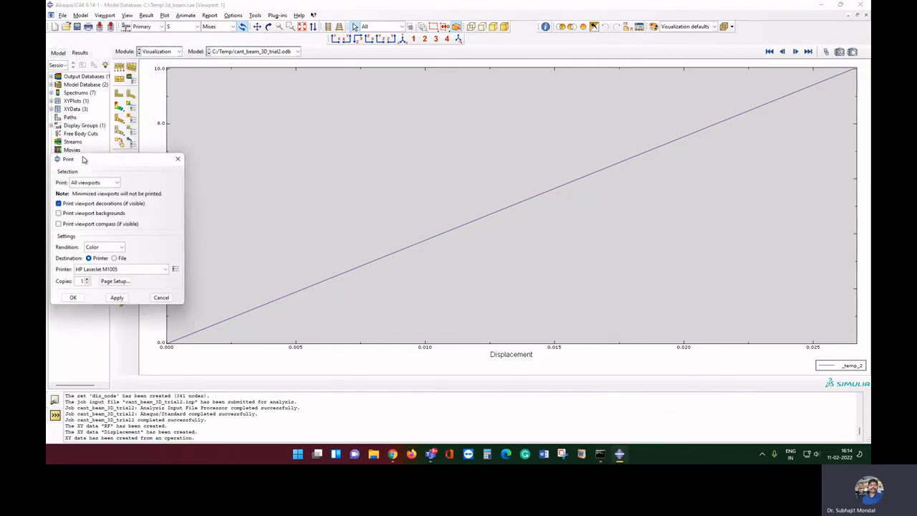
left_click(116, 248)
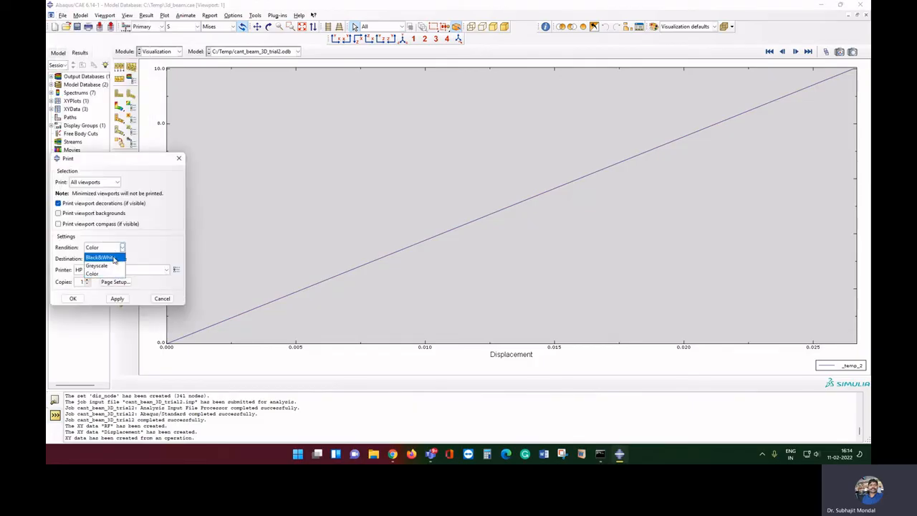
left_click(108, 264)
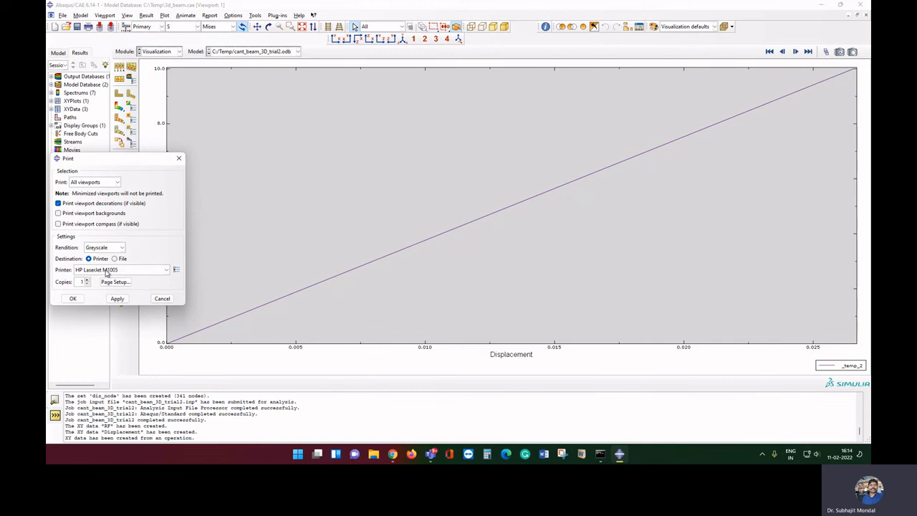
left_click(115, 259)
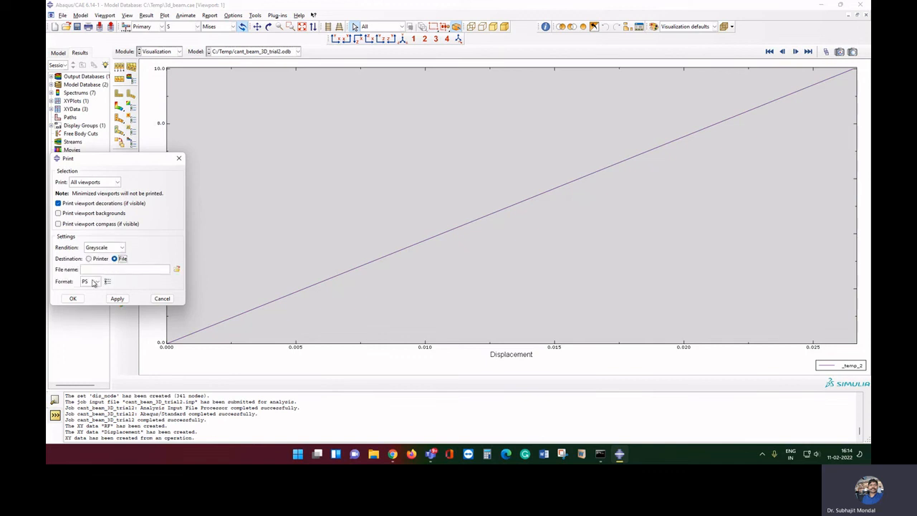
left_click(96, 282)
left_click(105, 285)
left_click(109, 270)
type("fffff")
left_click(79, 297)
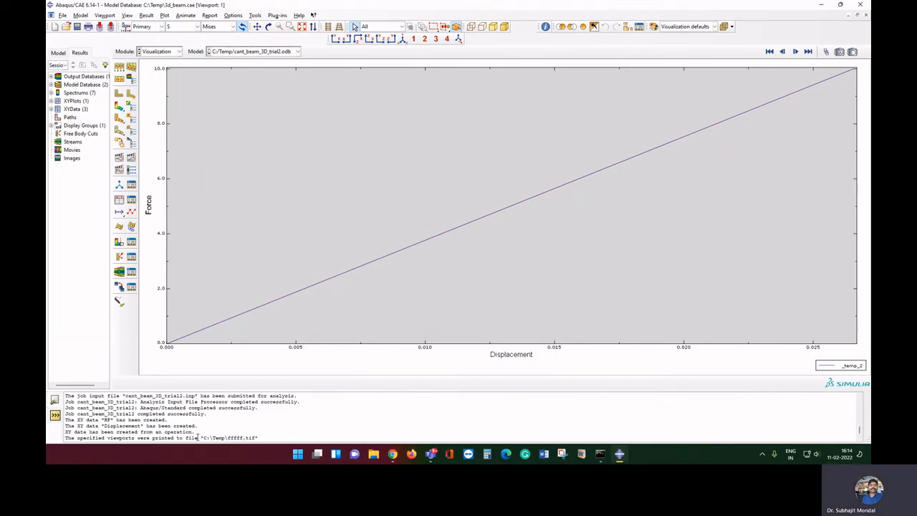
Browse in File Explorer to the Temp folder on Local Disk (C:)
left_click(373, 455)
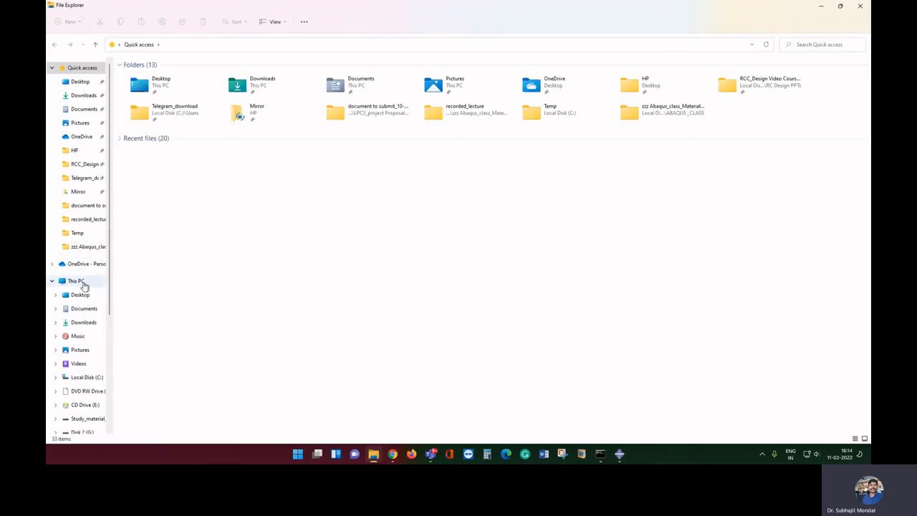
left_click(76, 282)
double_click(287, 154)
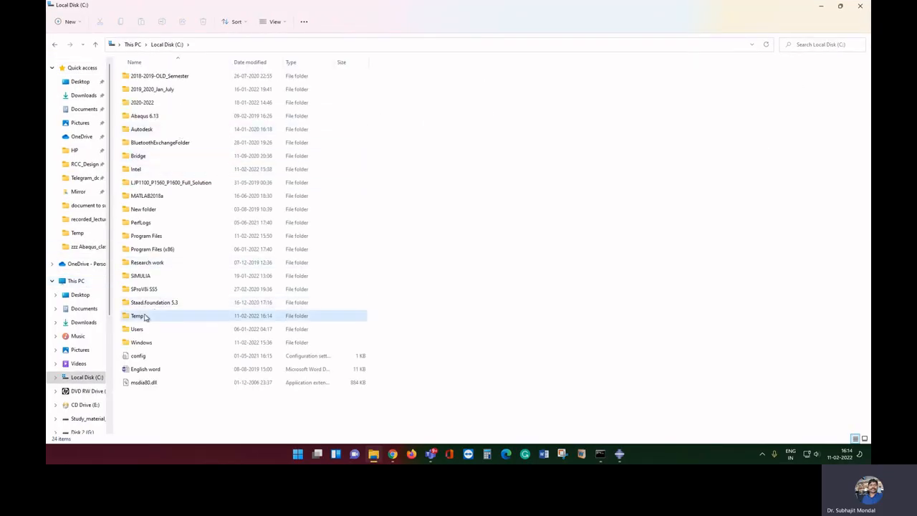
left_click(146, 317)
double_click(146, 317)
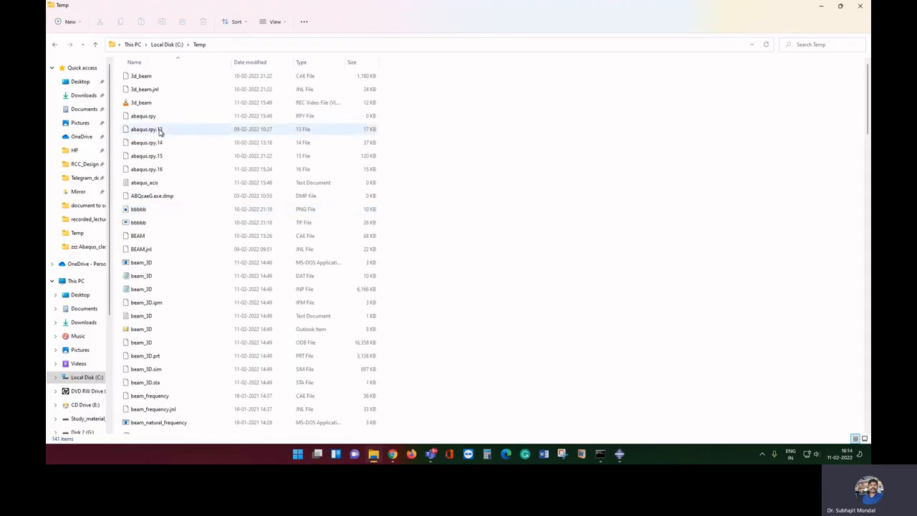
Open the fffff TIF image in Photo Viewer to check it, then close it
key("f")
left_click(143, 76)
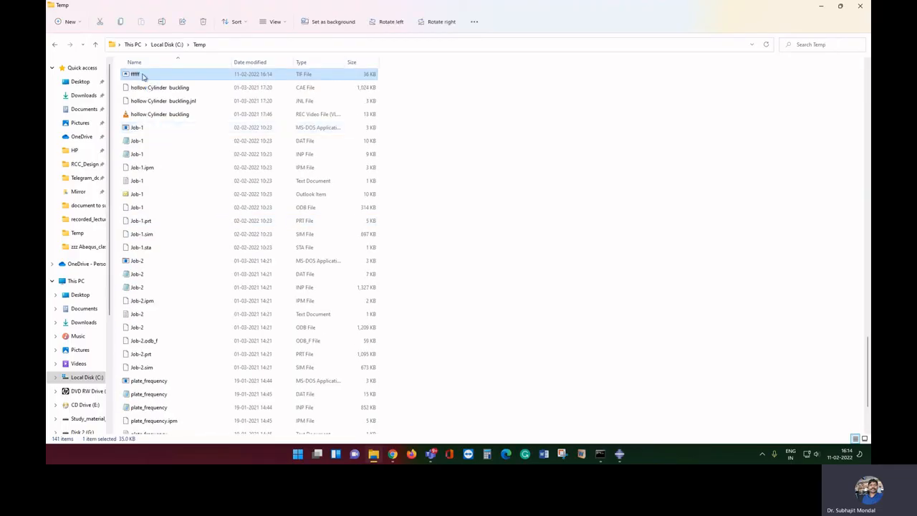
double_click(143, 76)
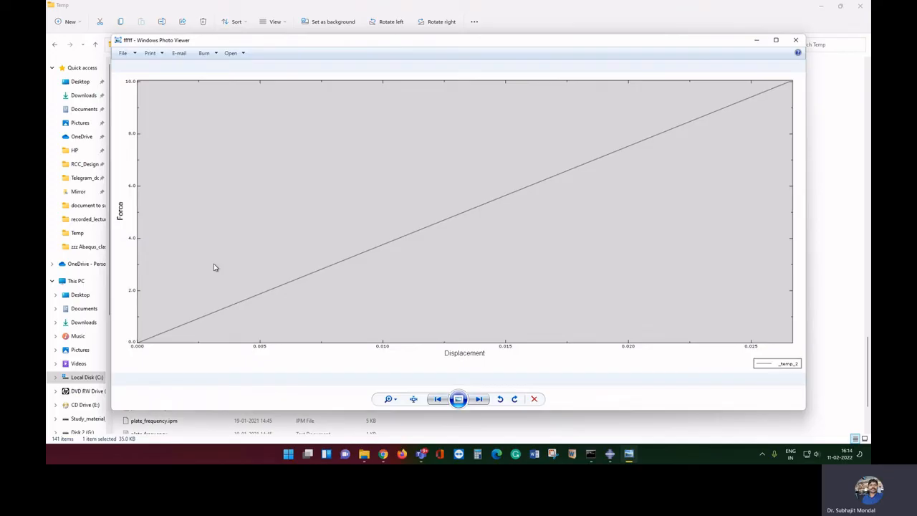
left_click(795, 39)
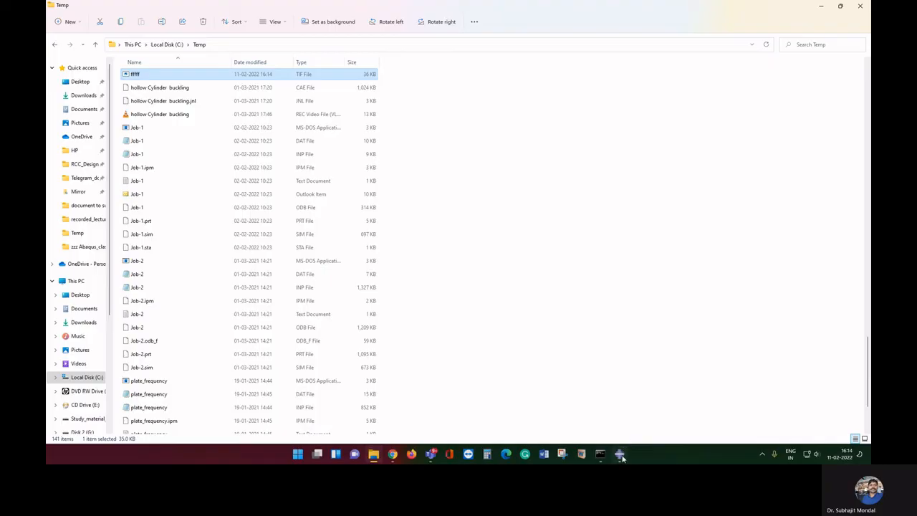
Bring Abaqus/CAE back to the front and pick Property from the Module list
left_click(620, 456)
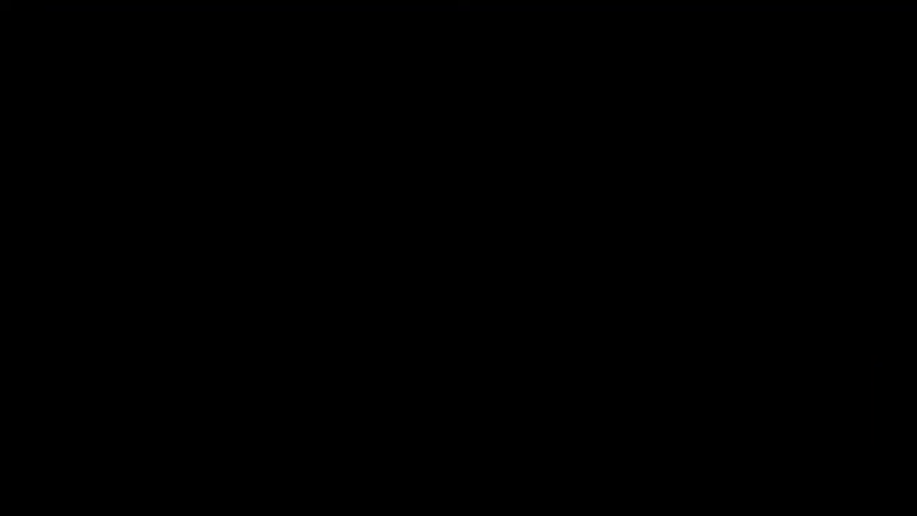
left_click(178, 51)
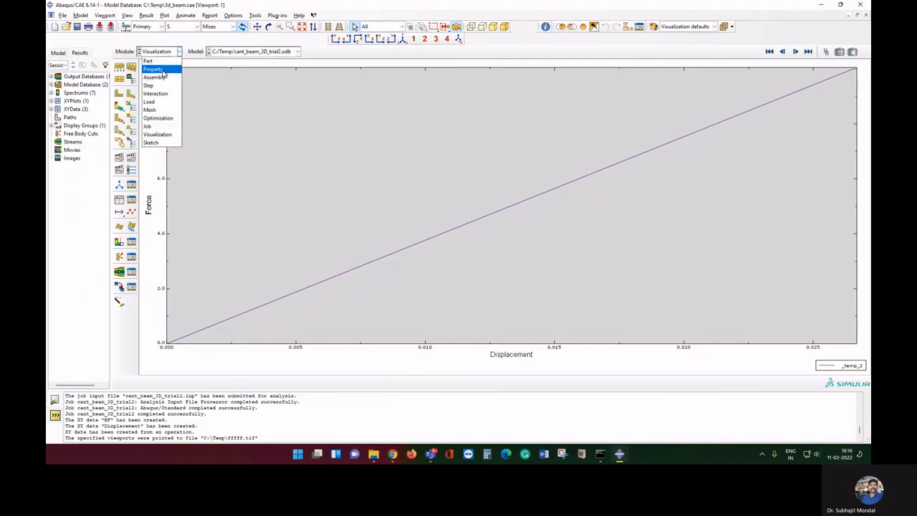
left_click(163, 70)
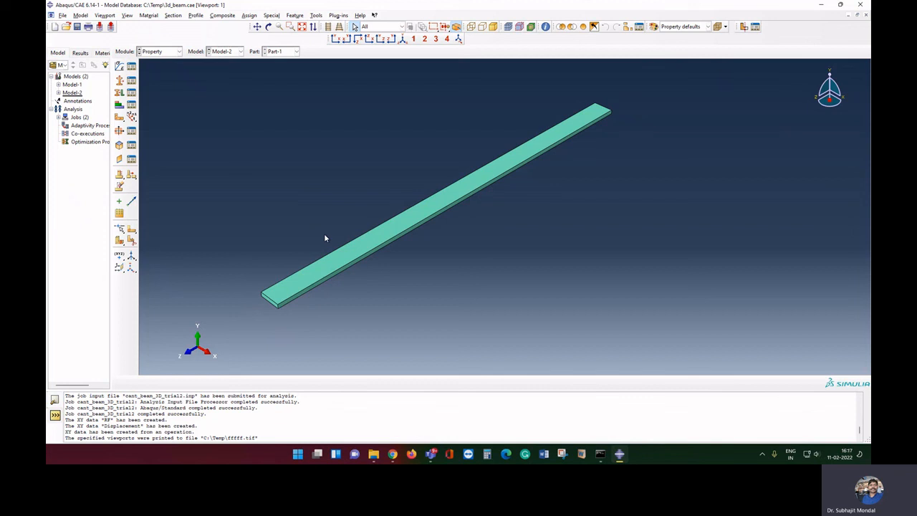
Add node number and Deflection headings with node counts 20, 500, 2000, 10000 below
type("number")
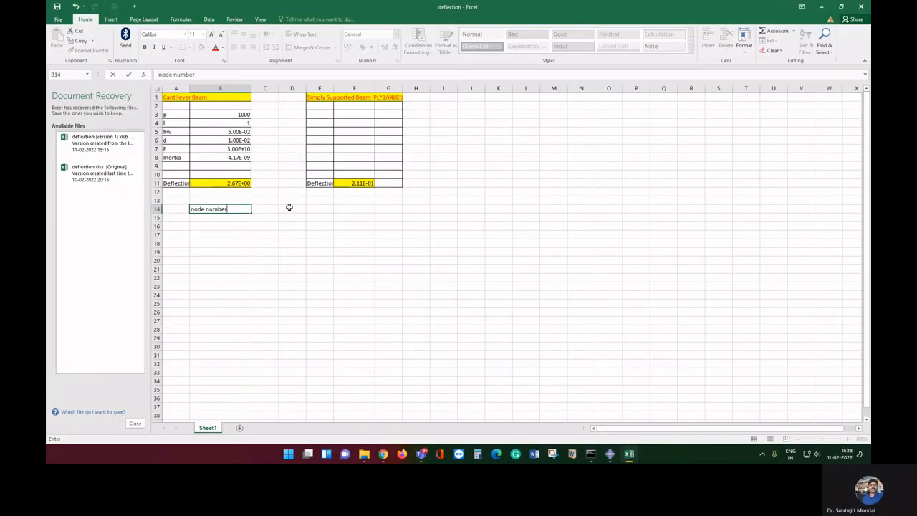
left_click(267, 209)
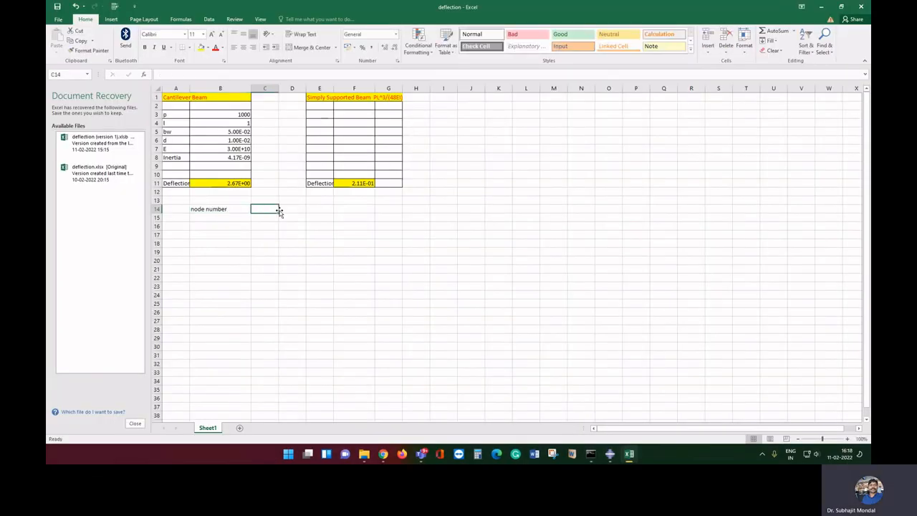
type("De")
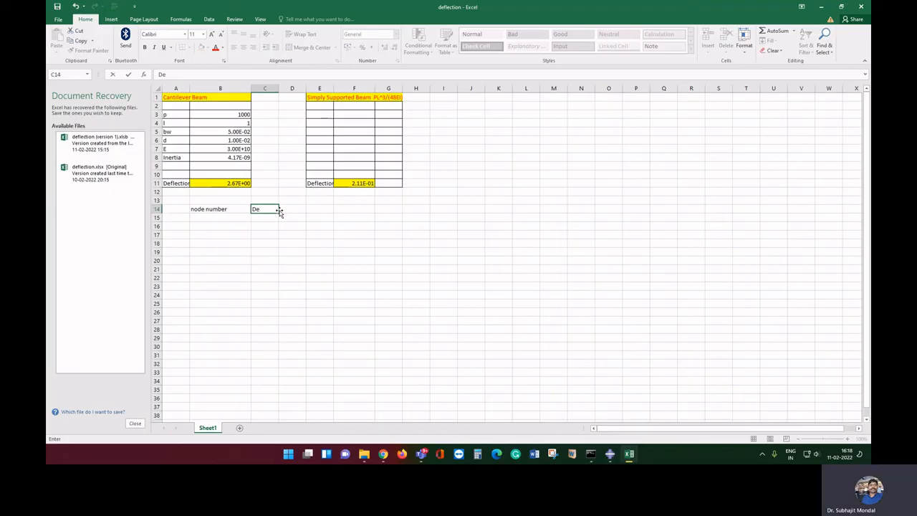
type("flection")
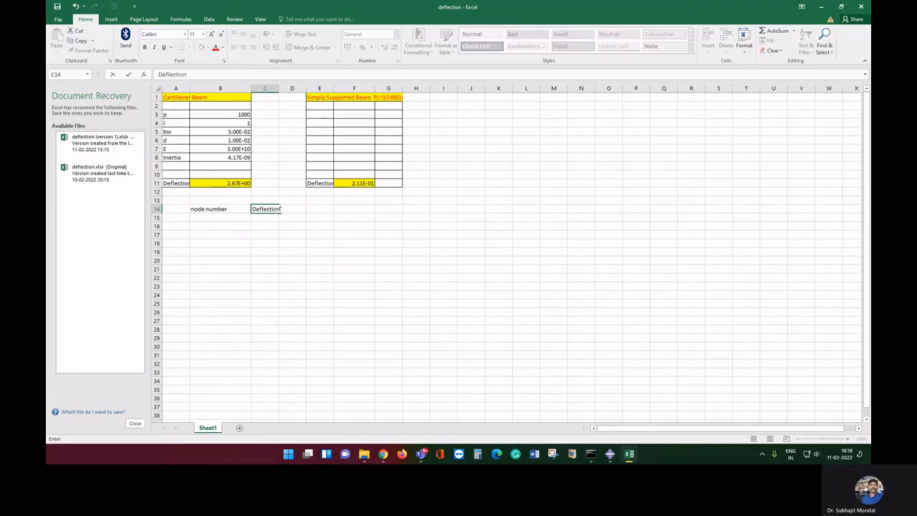
left_click(225, 218)
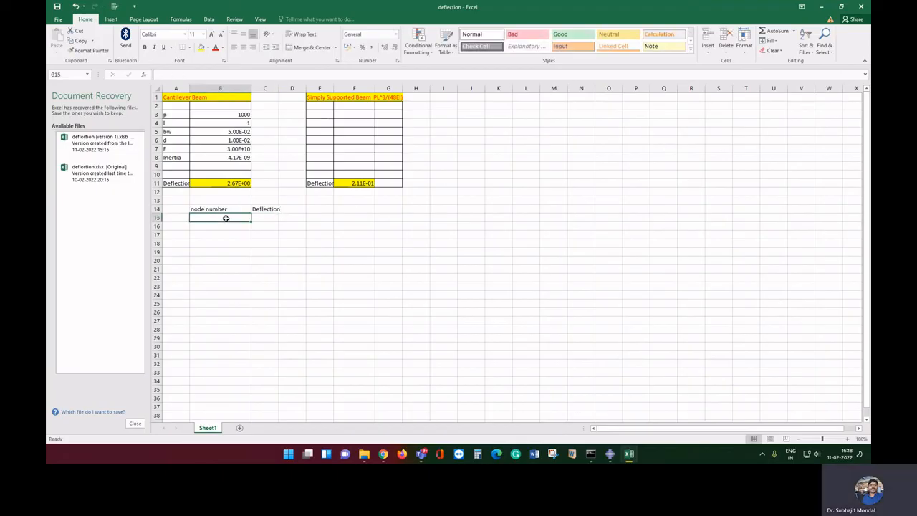
type("20")
key("Return")
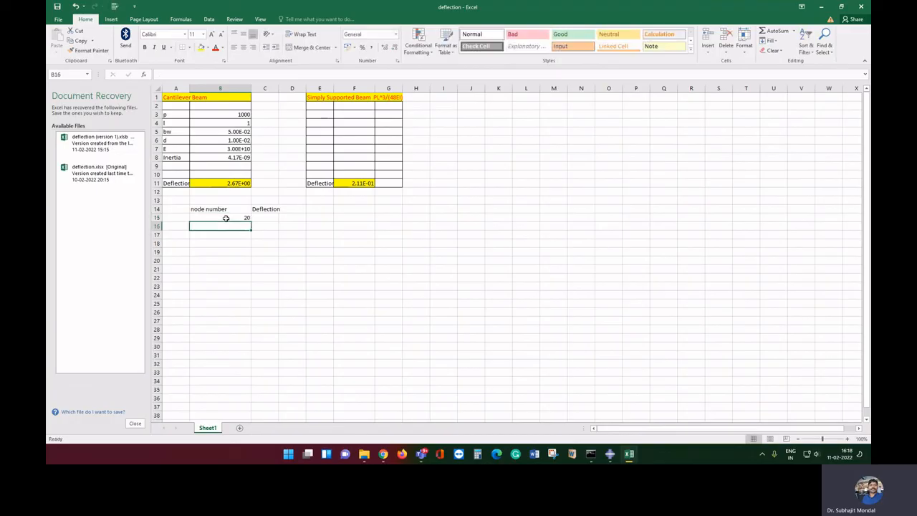
type("500")
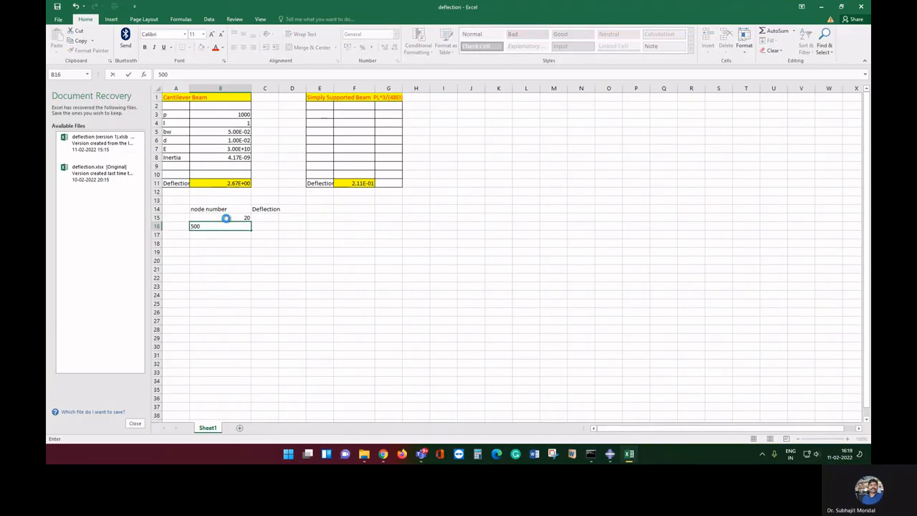
key("Return")
type("2000")
key("Return")
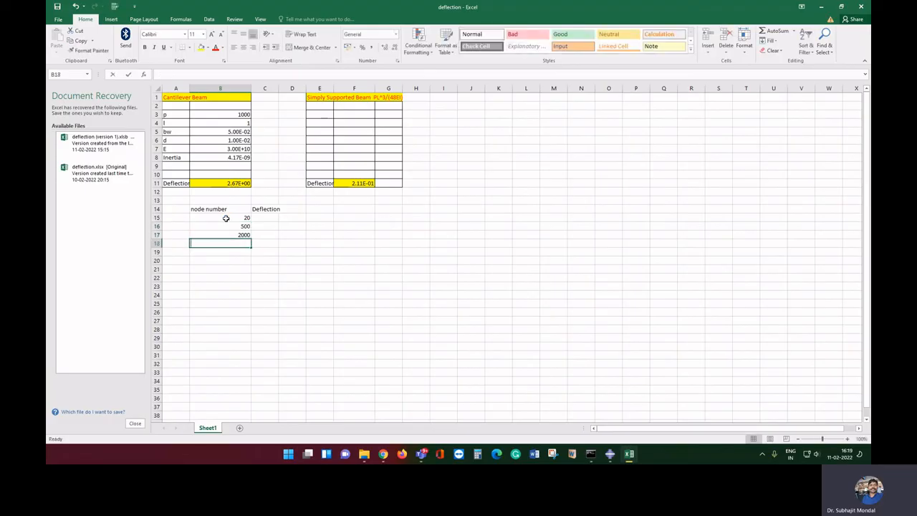
type("10000")
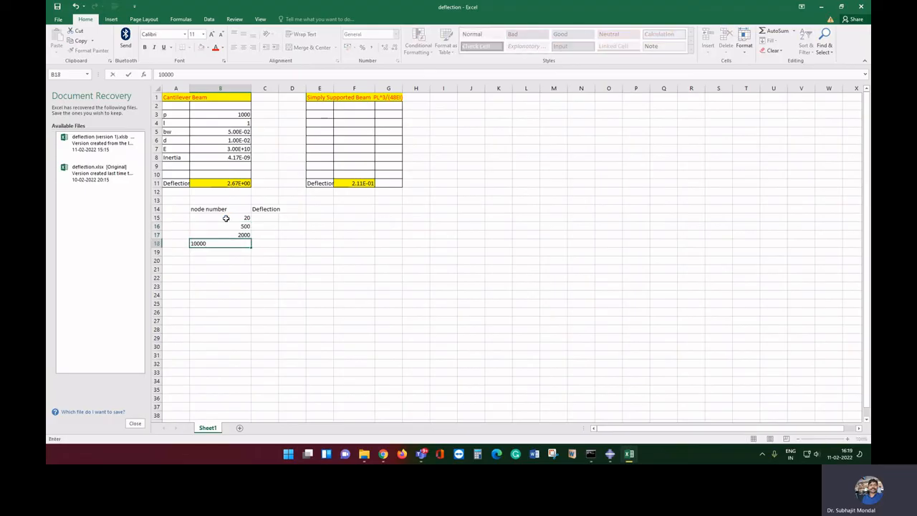
left_click(271, 261)
Enter deflections 2.45, 2.45, 2.83E-2, 2.656E-2 in C15:C18 and select B15:C18
left_click(270, 219)
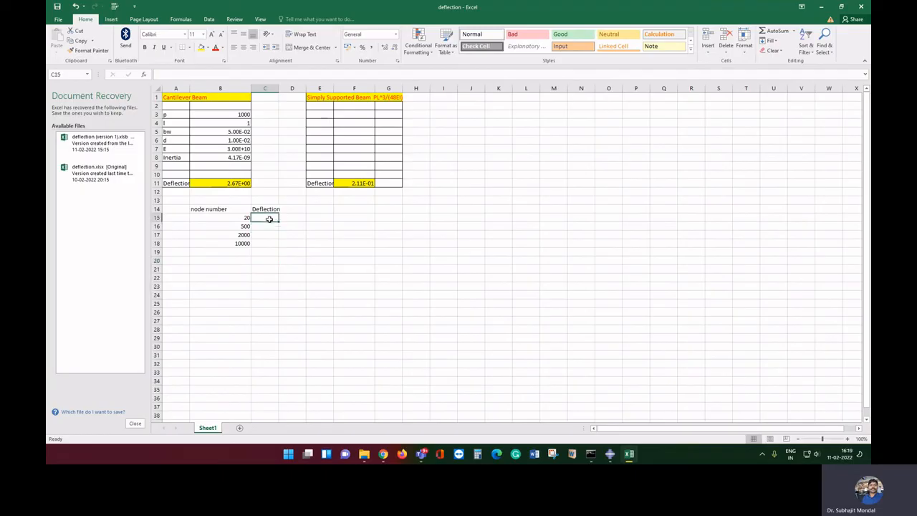
type("2.45")
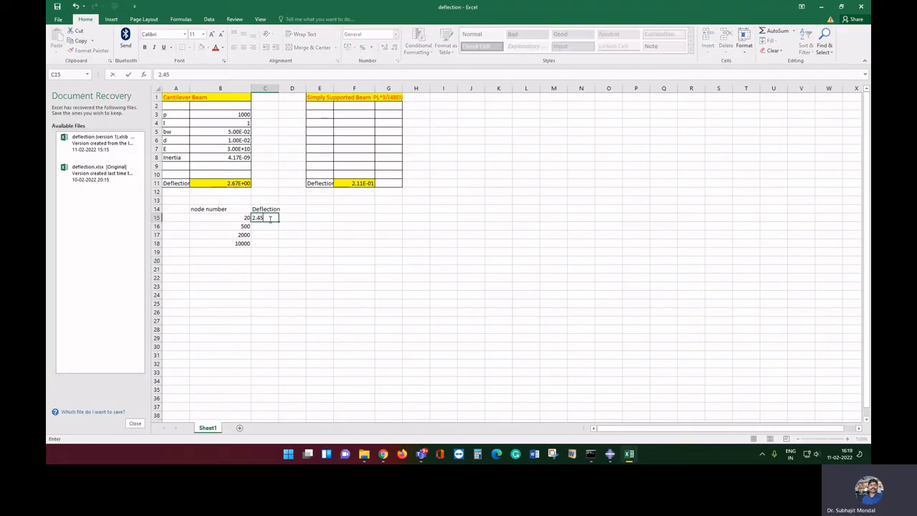
key("Return")
type("2.45")
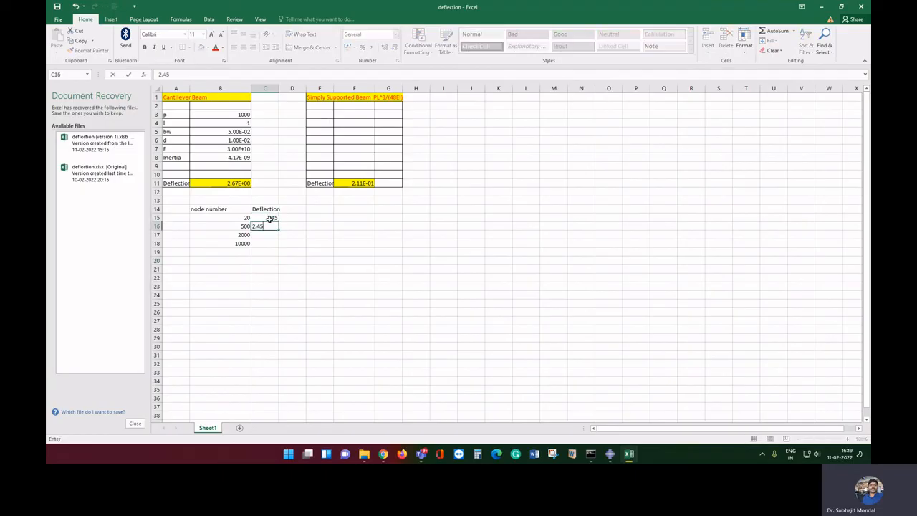
key("Return")
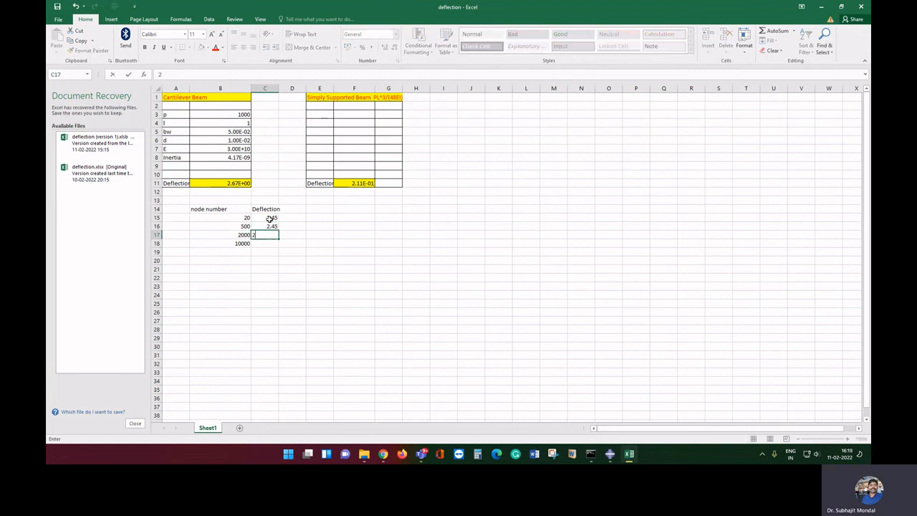
type("2.83E-2")
key("Return")
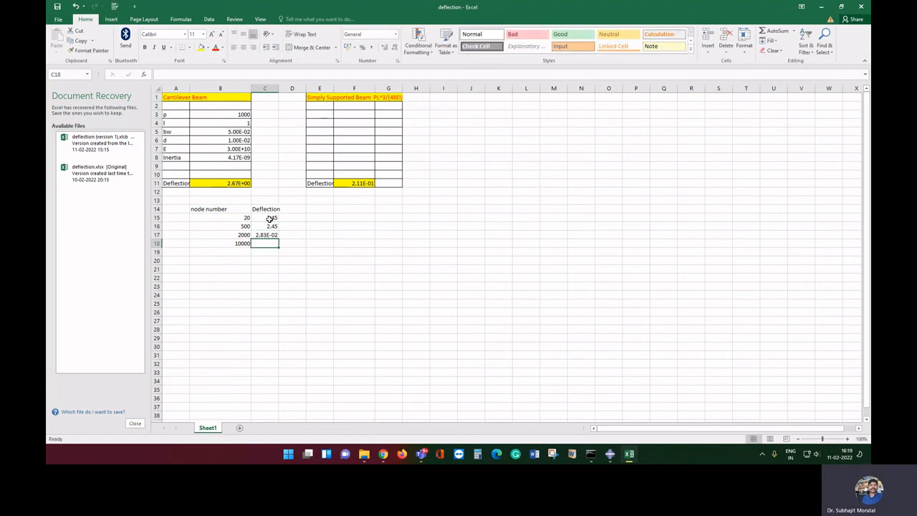
type("2.")
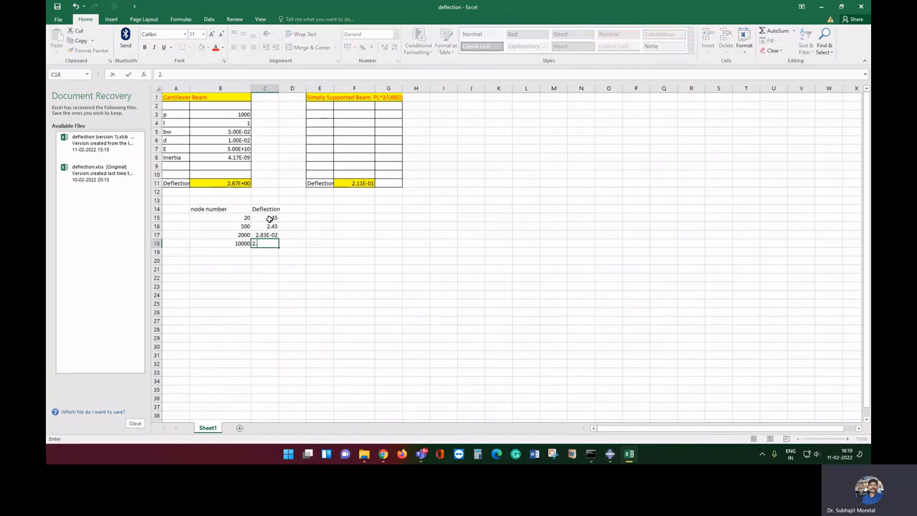
type("656E-2")
left_click(348, 326)
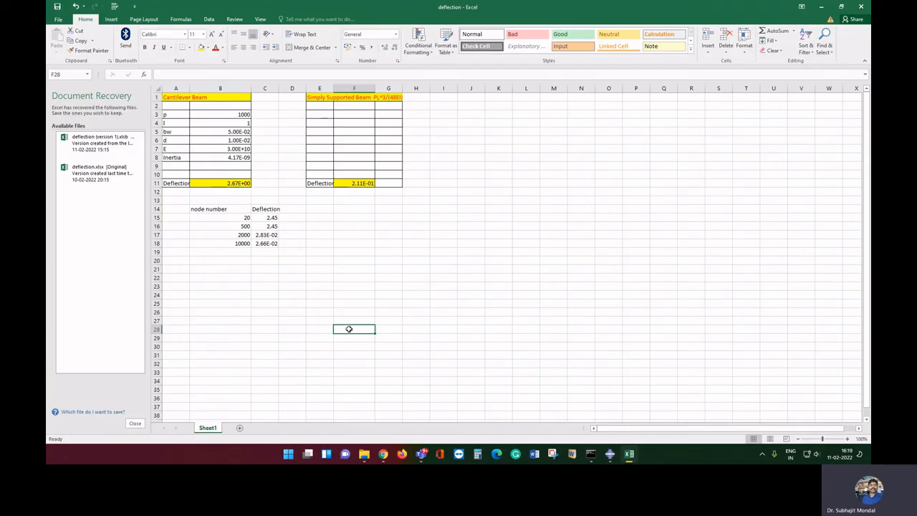
left_click(241, 219)
left_click_drag(242, 218, 265, 243)
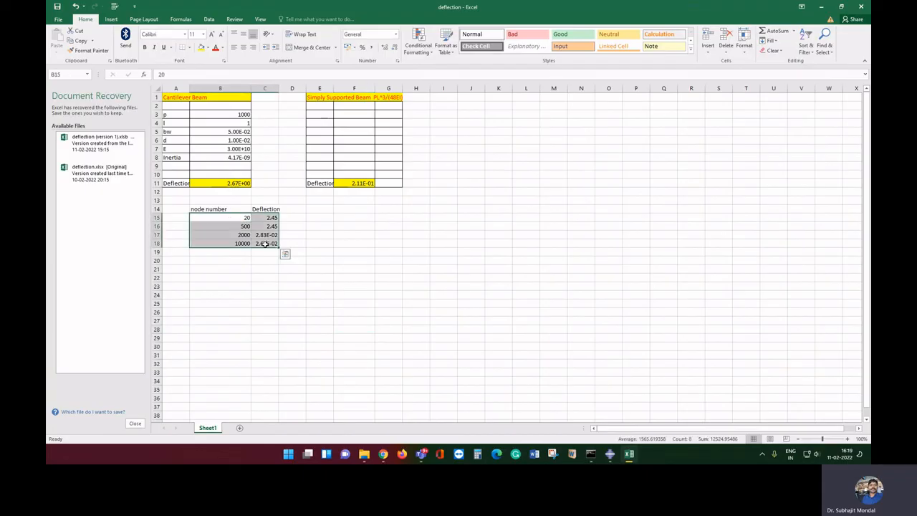
Insert a Scatter with Smooth Lines chart of the table, enlarge it, then return to Abaqus/CAE
left_click(111, 20)
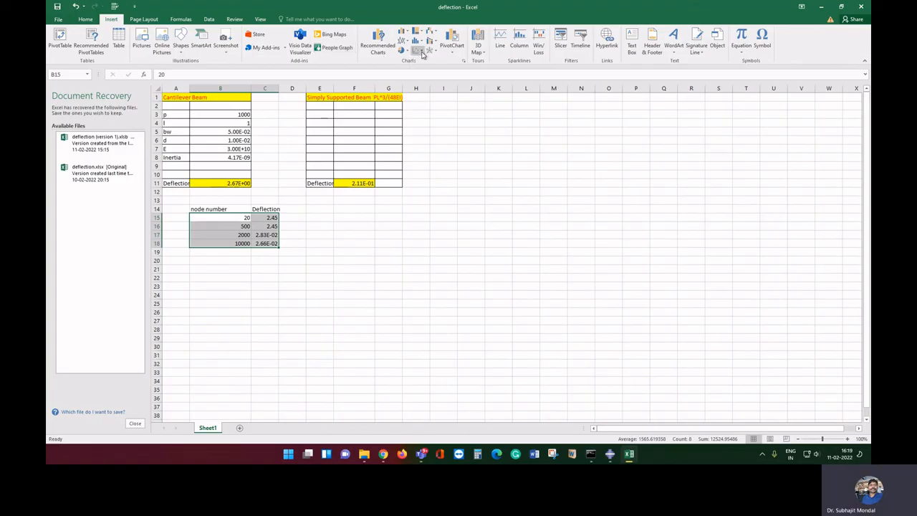
left_click(420, 52)
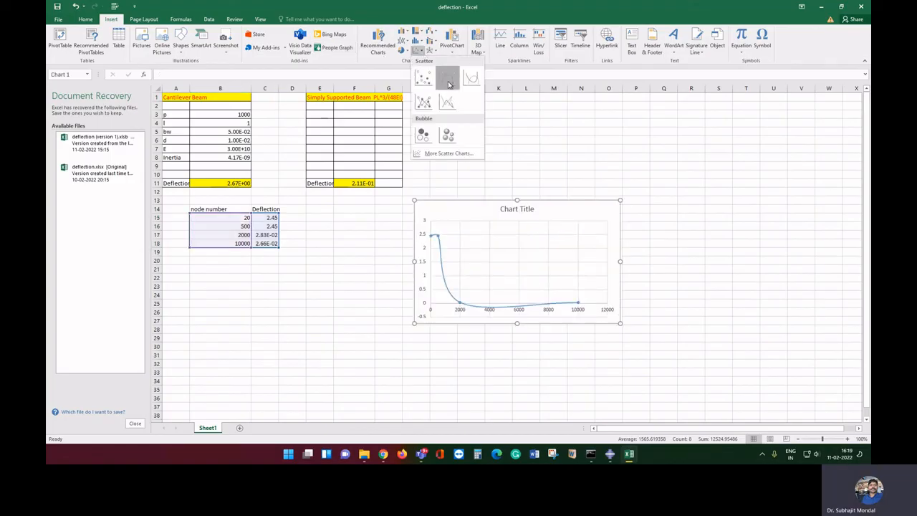
left_click(446, 78)
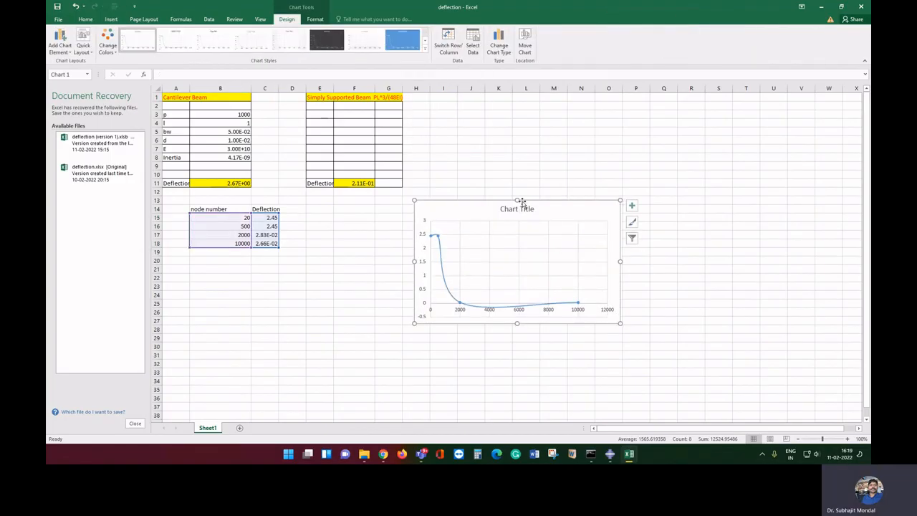
left_click_drag(518, 200, 527, 138)
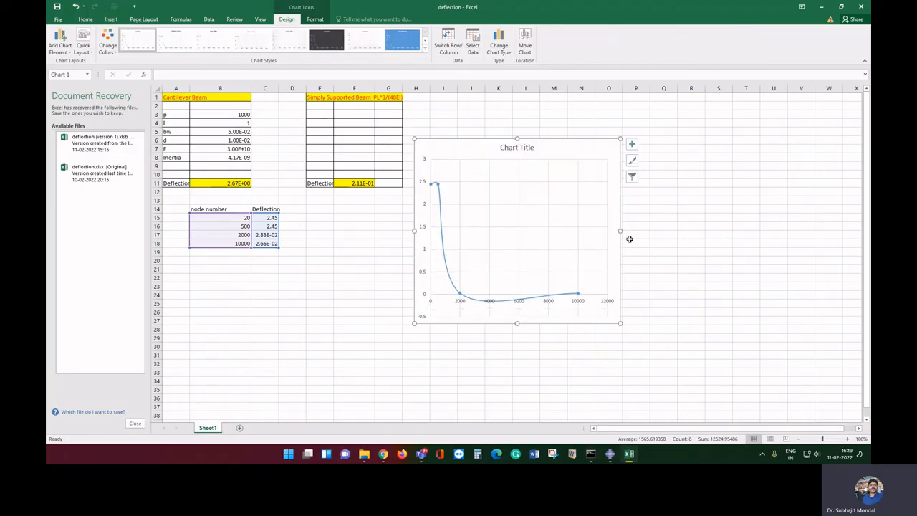
left_click_drag(620, 233, 722, 230)
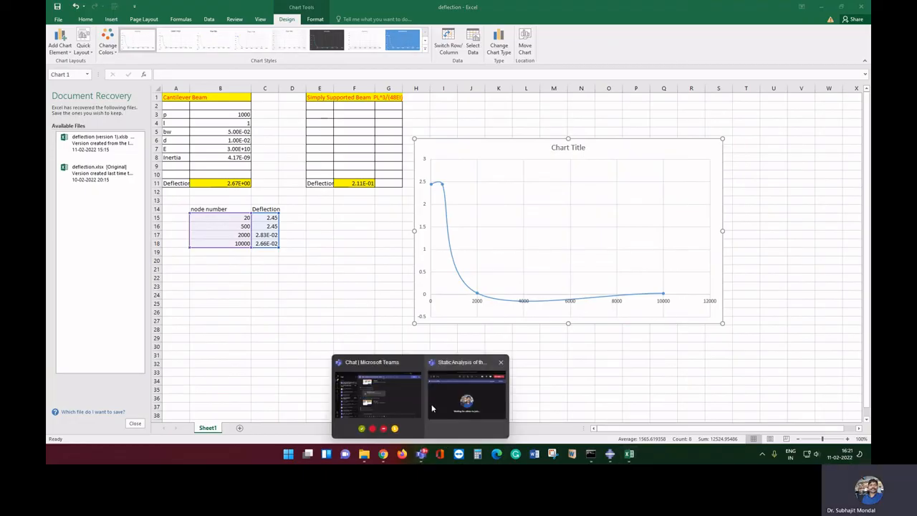
left_click(610, 453)
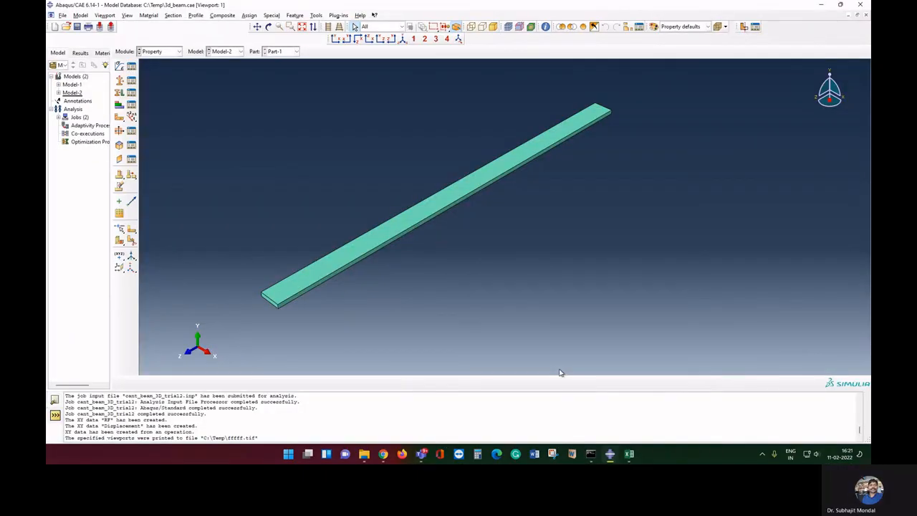